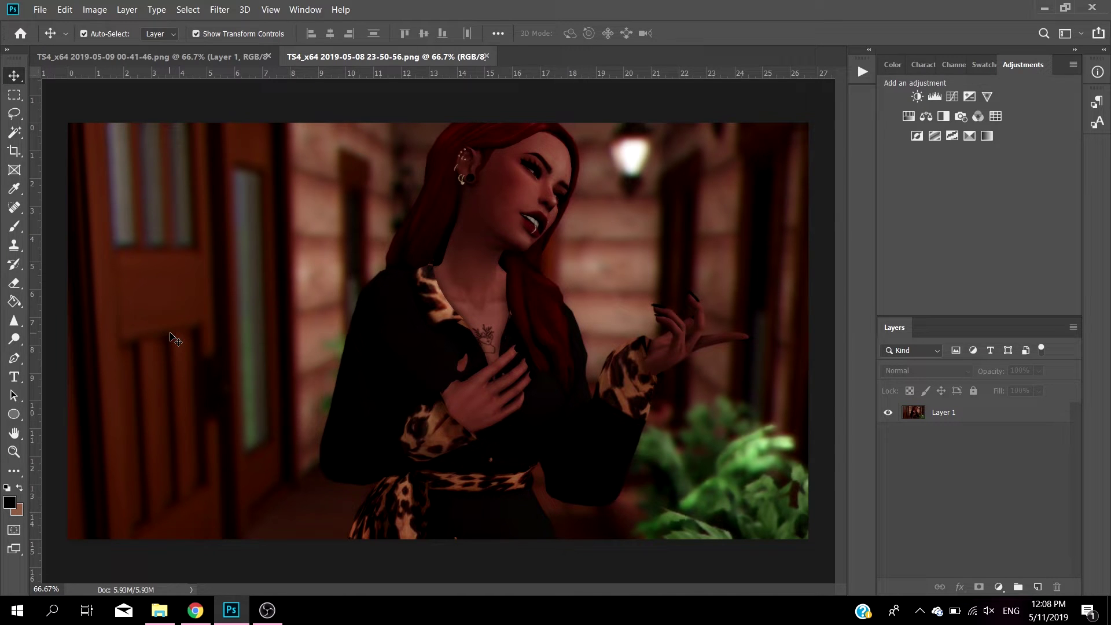
# Crop the image to a 4:5 ratio, framing the woman with both hands inside the crop
pyautogui.click(12, 154)
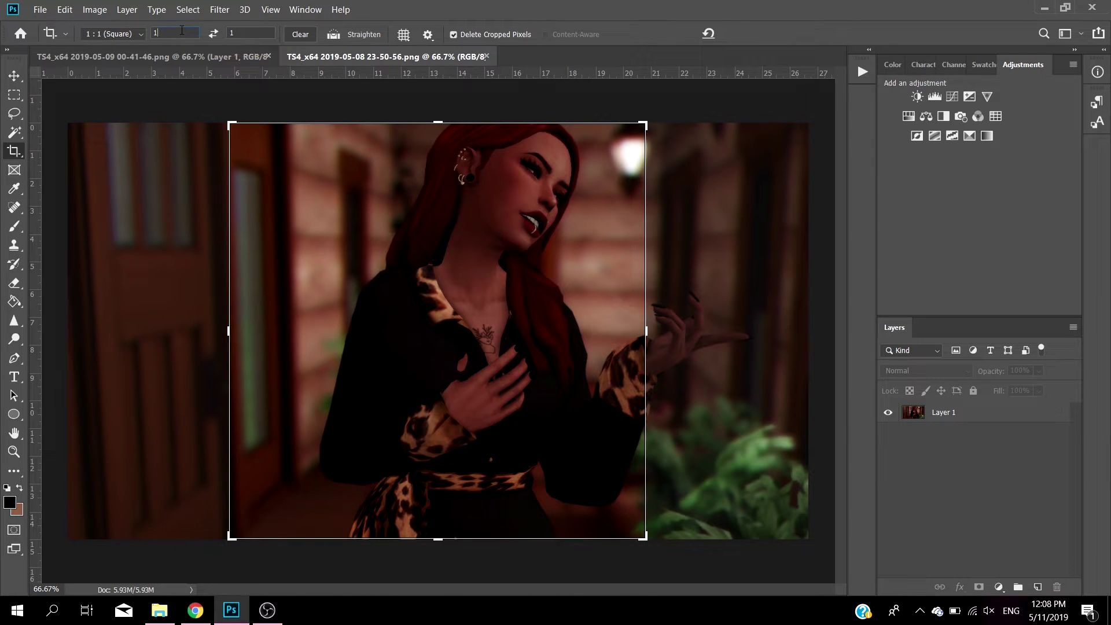
pyautogui.click(182, 31)
pyautogui.write('4')
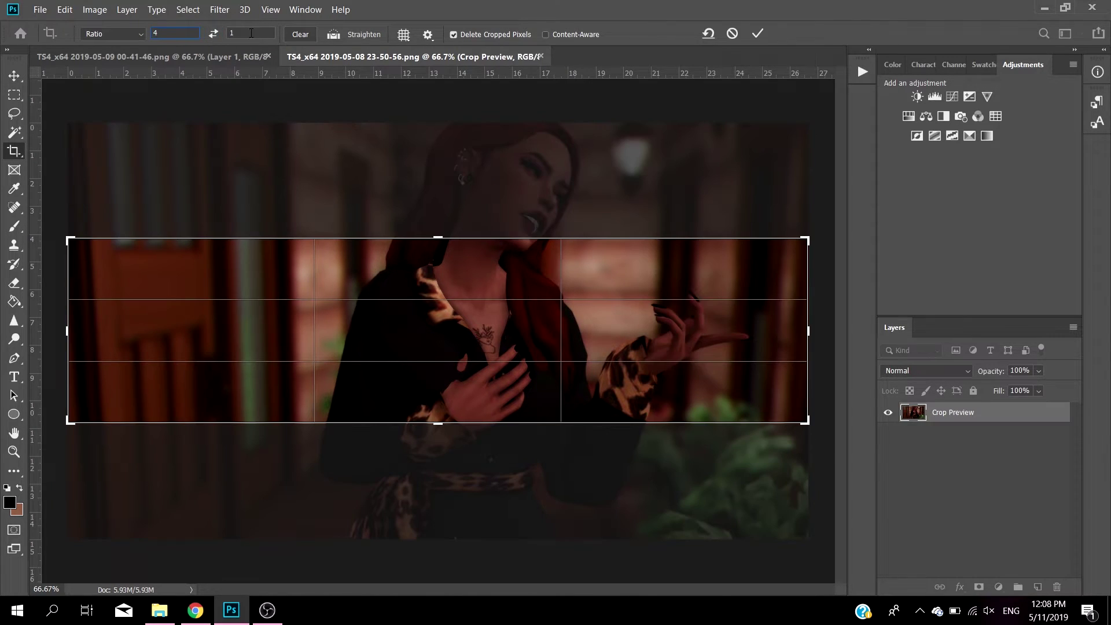
pyautogui.click(254, 35)
pyautogui.write('5')
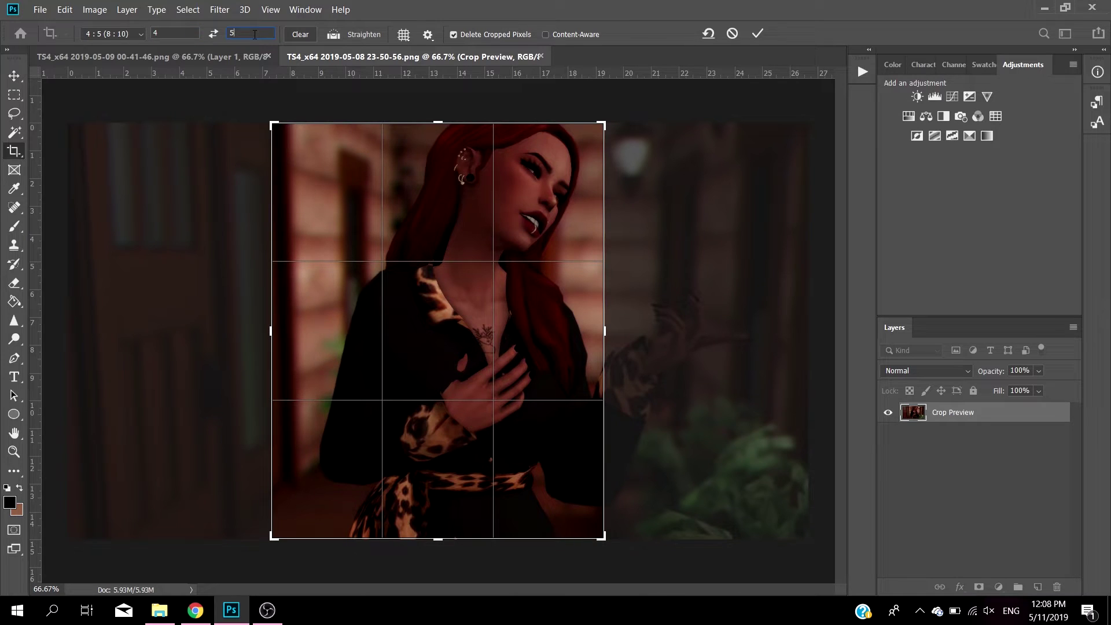
pyautogui.press('BackSpace')
pyautogui.write('3')
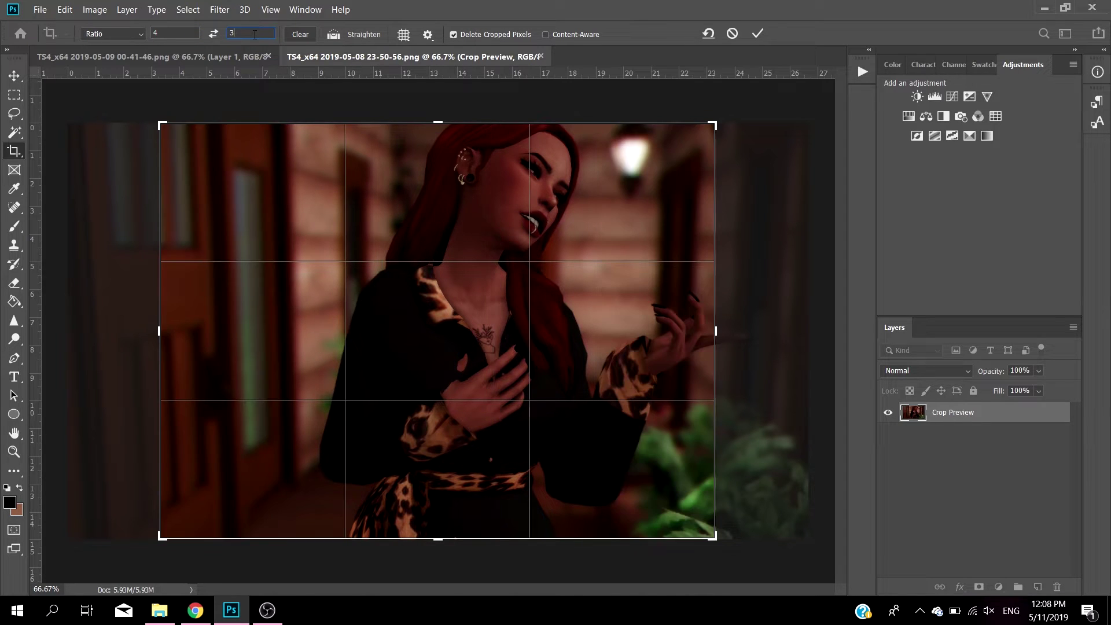
pyautogui.press('BackSpace')
pyautogui.write('5')
pyautogui.press('Return')
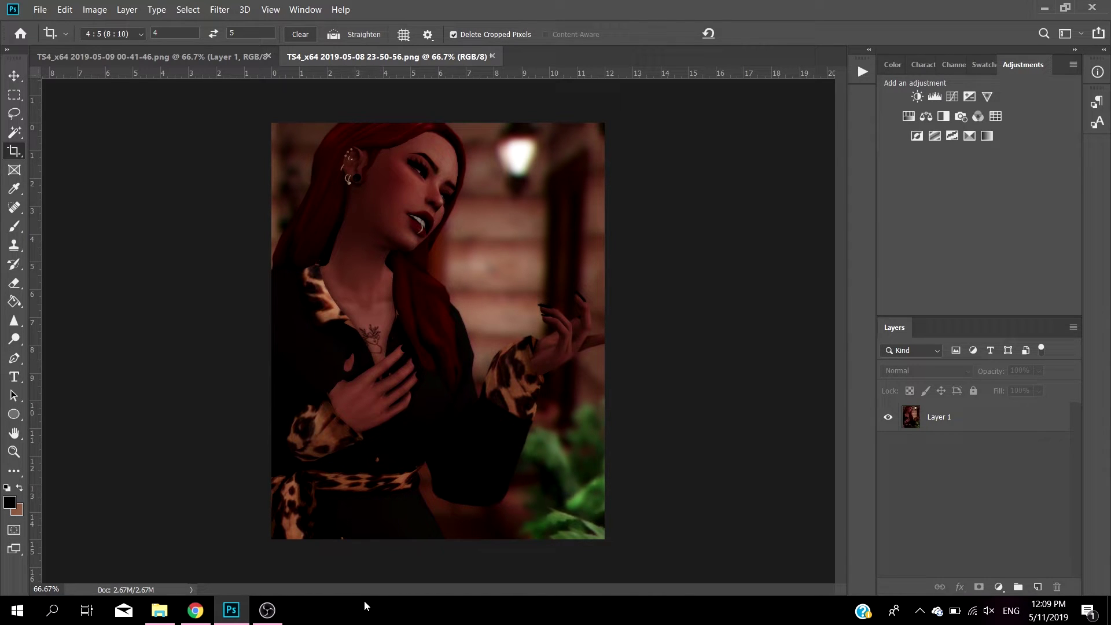
# Add a new layer above the image and sample the skin colour from the detached thumb tip
pyautogui.click(1037, 586)
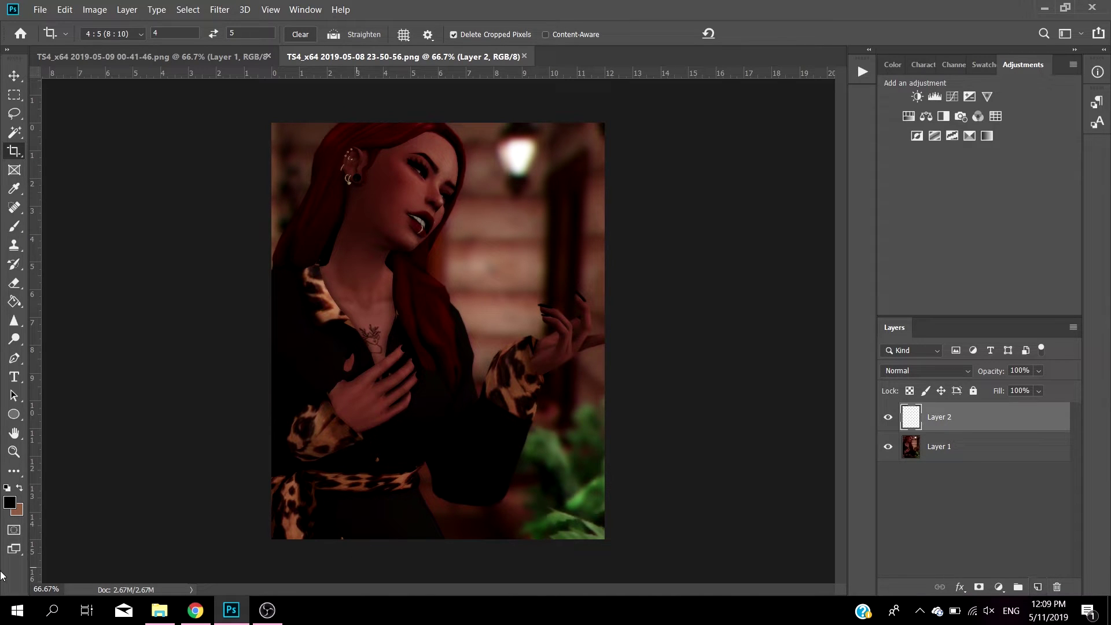
pyautogui.click(58, 588)
pyautogui.write('150')
pyautogui.press('Return')
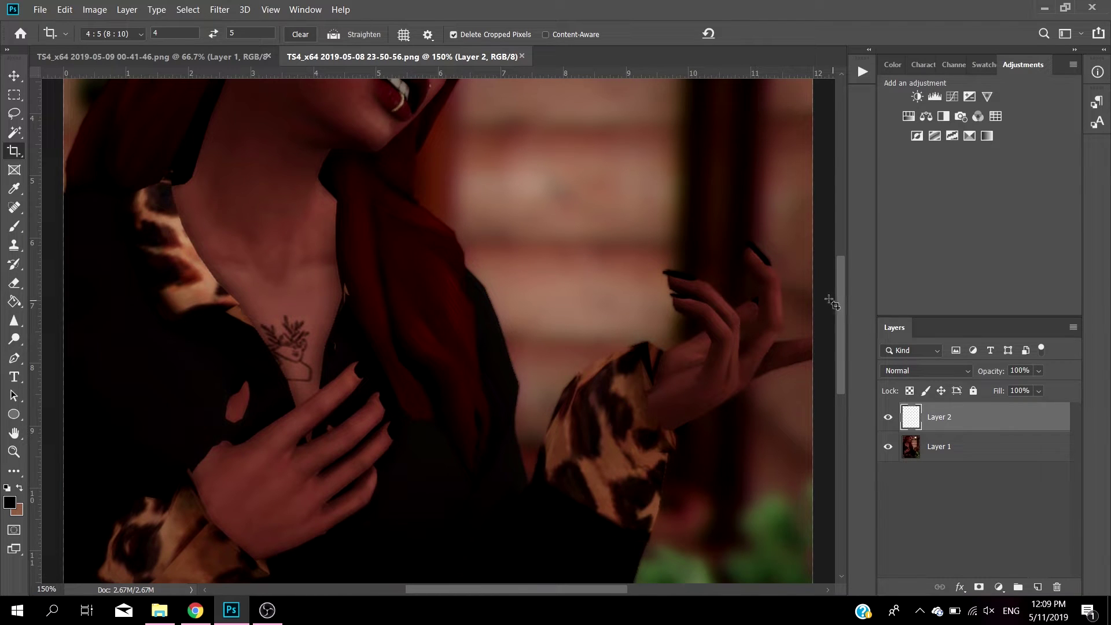
pyautogui.moveTo(838, 301); pyautogui.dragTo(848, 344)
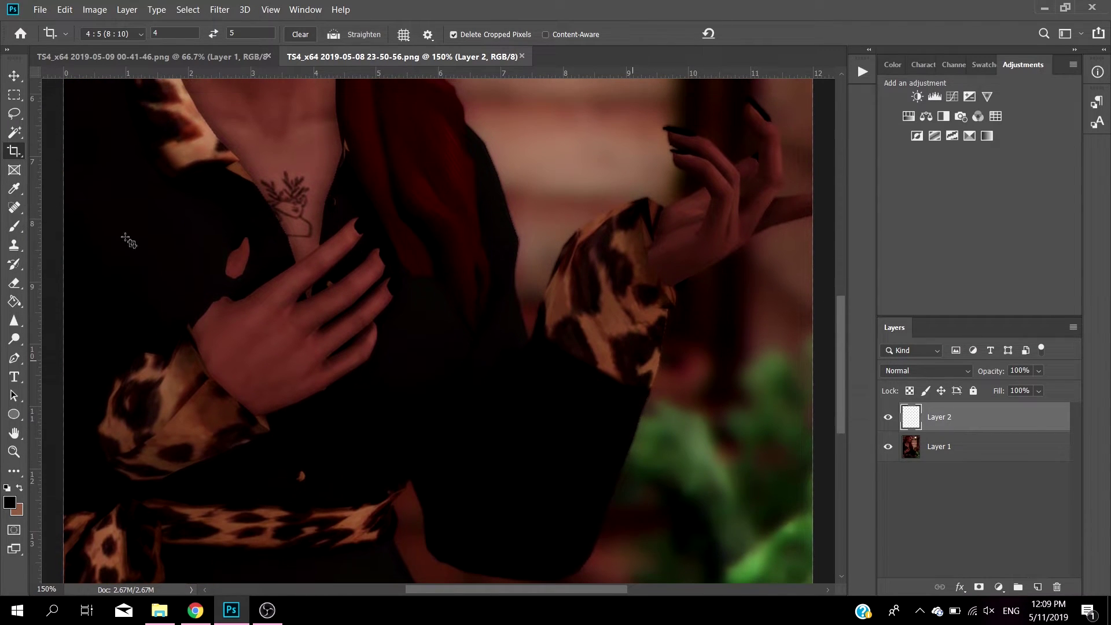
pyautogui.click(15, 188)
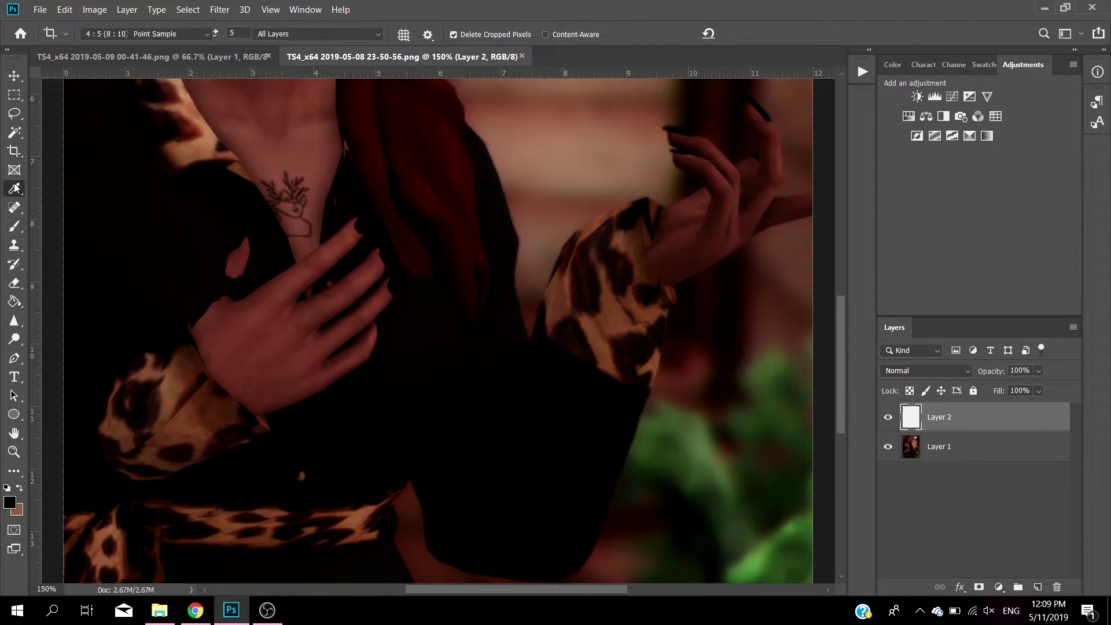
pyautogui.click(240, 255)
# Choose the Hard rond brush from the Algemene penselen group for the Brush tool
pyautogui.click(13, 224)
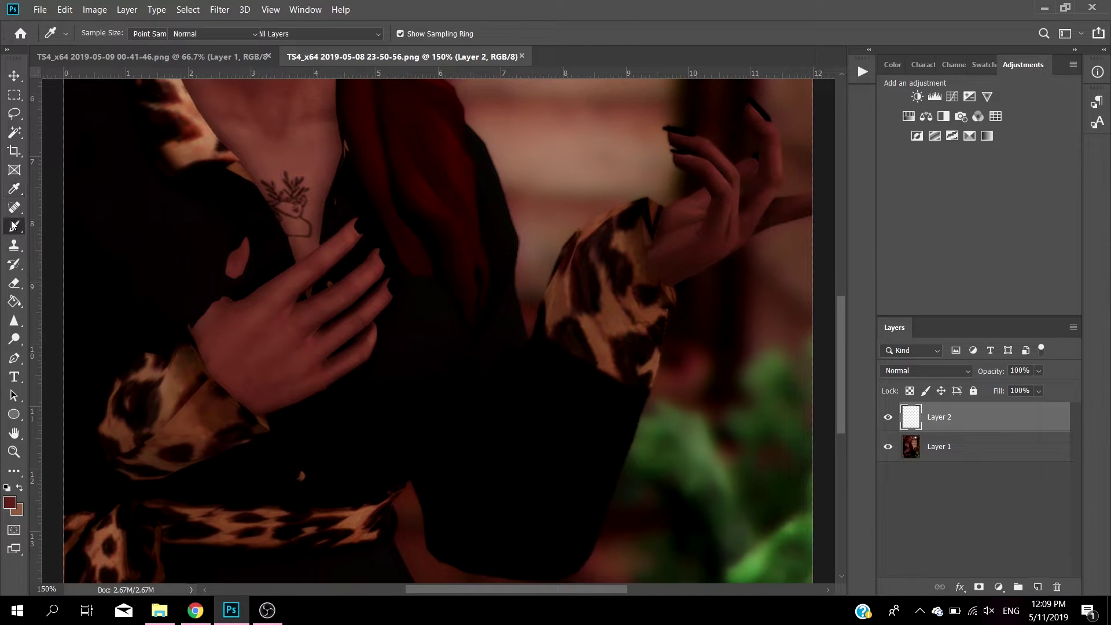
pyautogui.click(103, 35)
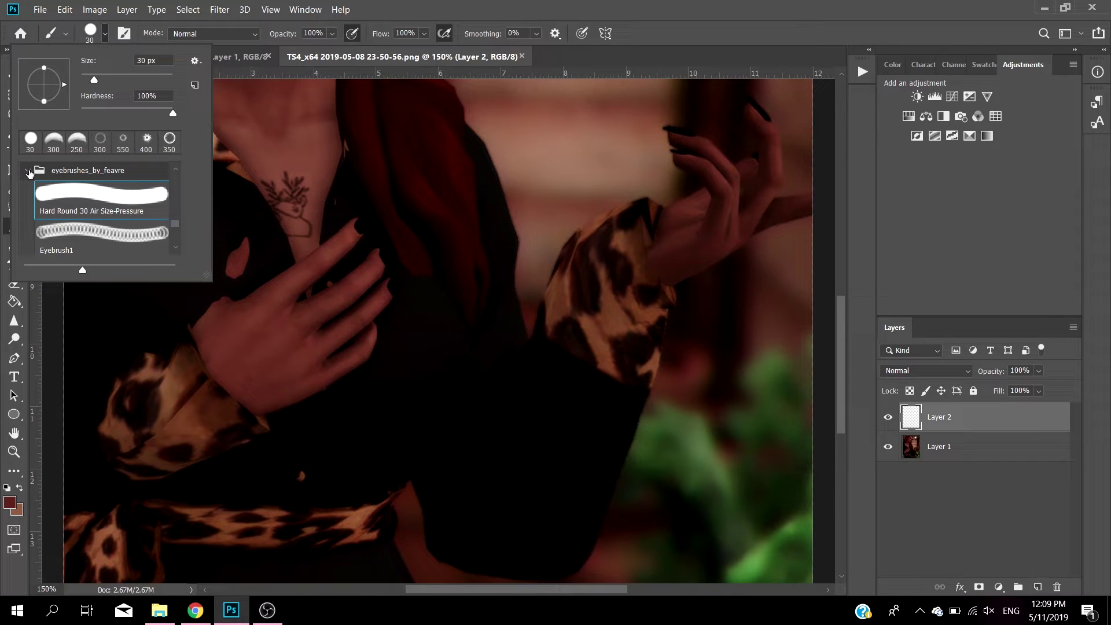
pyautogui.click(29, 172)
pyautogui.scroll(-3, 181, 232)
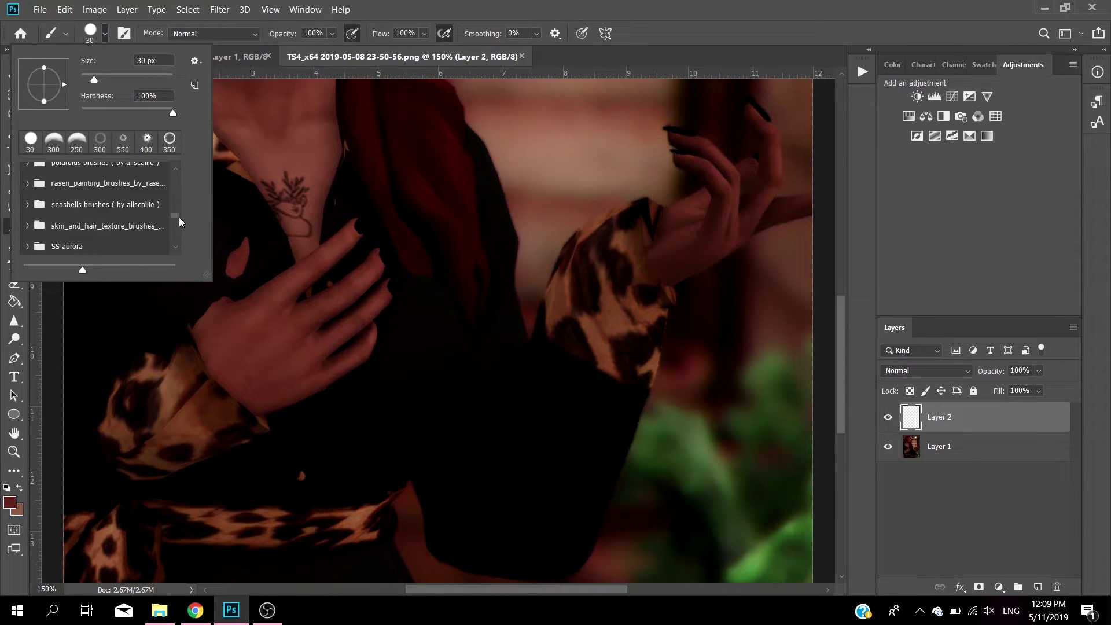
pyautogui.scroll(5, 181, 222)
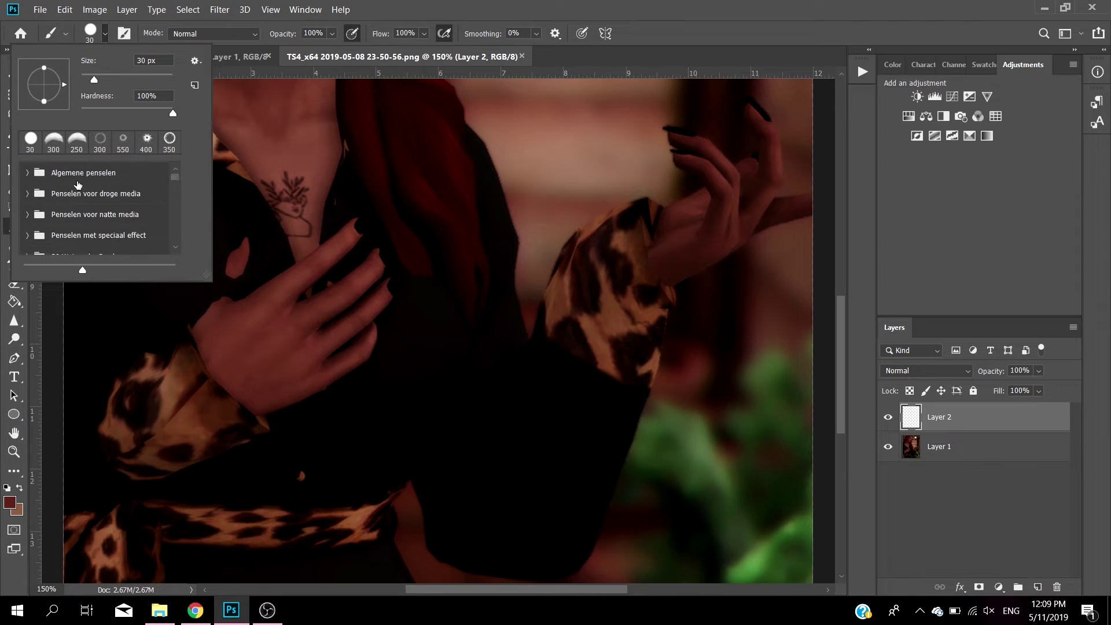
pyautogui.click(28, 173)
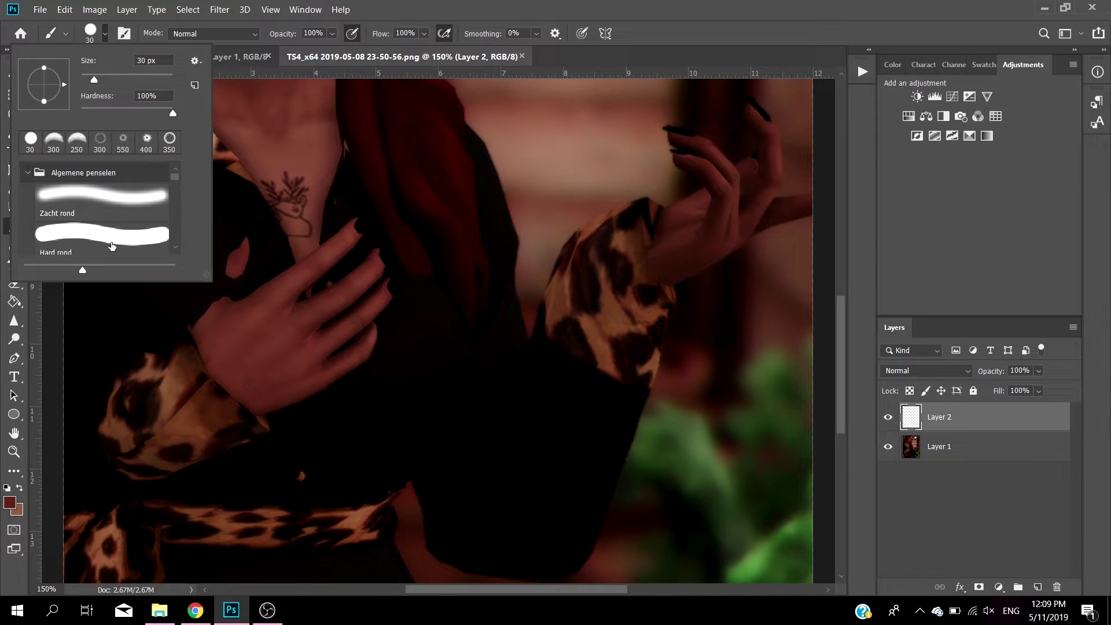
pyautogui.click(124, 238)
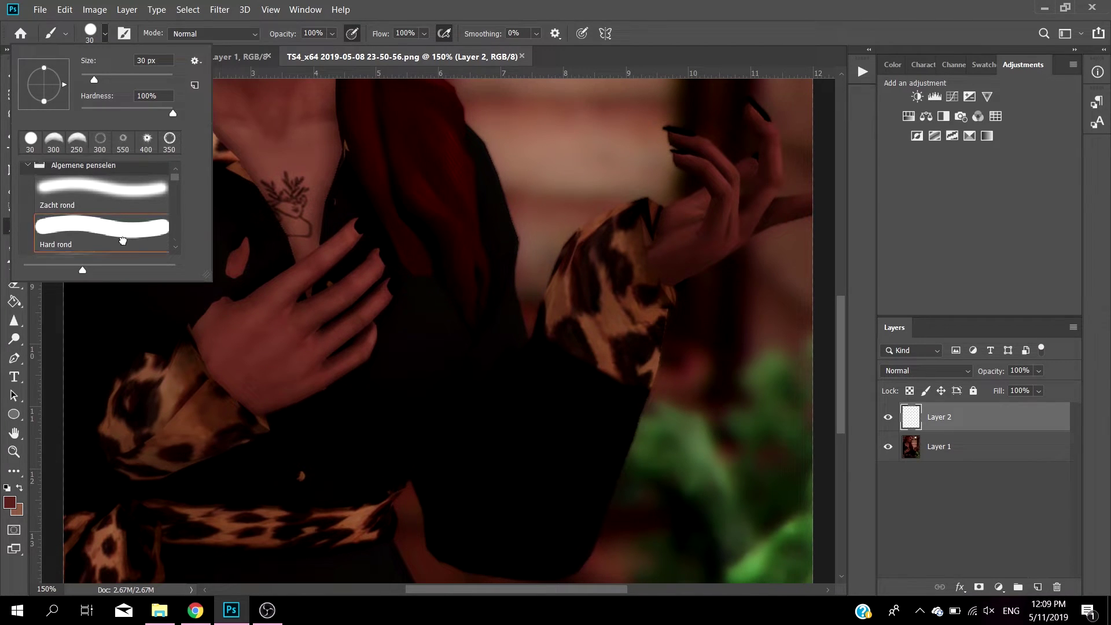
pyautogui.click(105, 36)
pyautogui.click(106, 36)
pyautogui.click(114, 34)
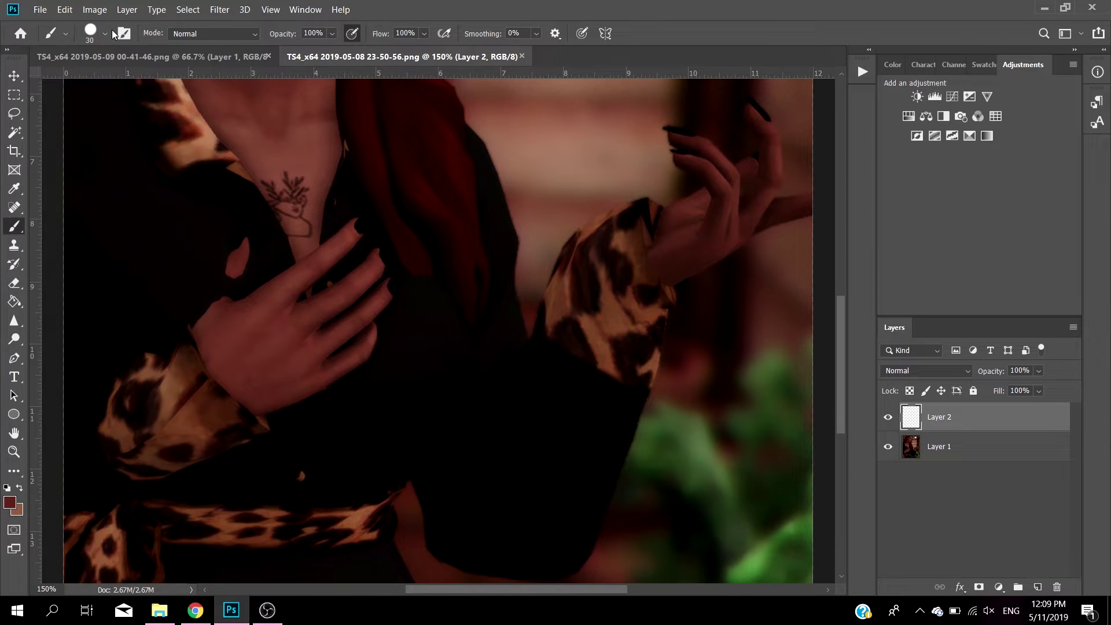
# Reduce the brush size to 5 px for fine painting on the hand resting on the chest
pyautogui.press('[')
pyautogui.press('[')
pyautogui.press('[')
pyautogui.press('[')
pyautogui.press('[')
pyautogui.click(60, 590)
pyautogui.write('200')
pyautogui.press('Return')
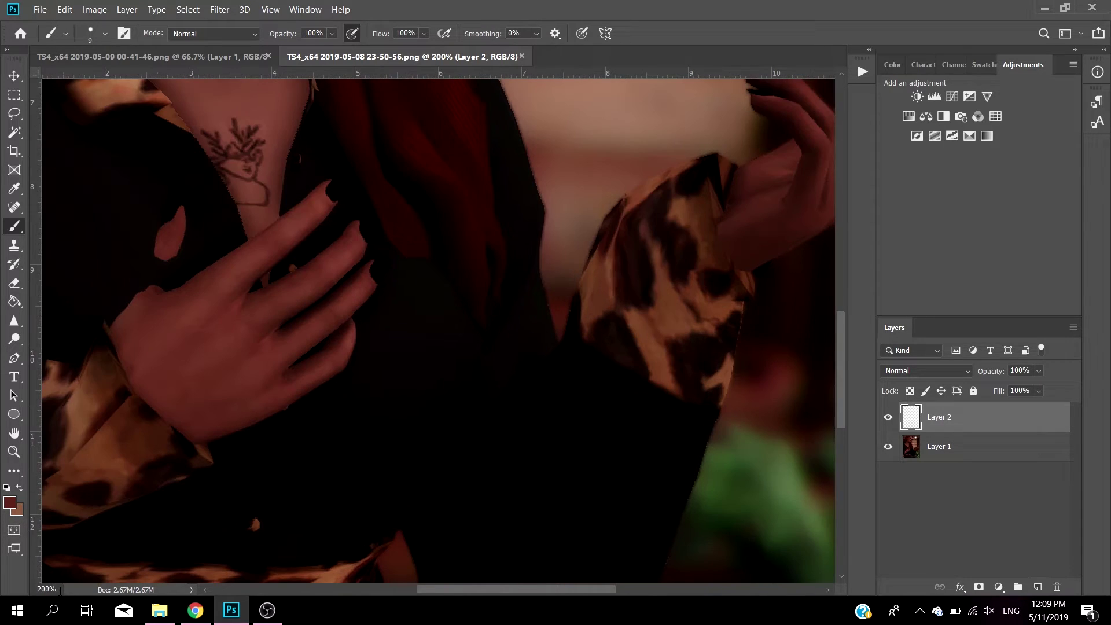
pyautogui.click(59, 589)
pyautogui.write('250')
pyautogui.press('Return')
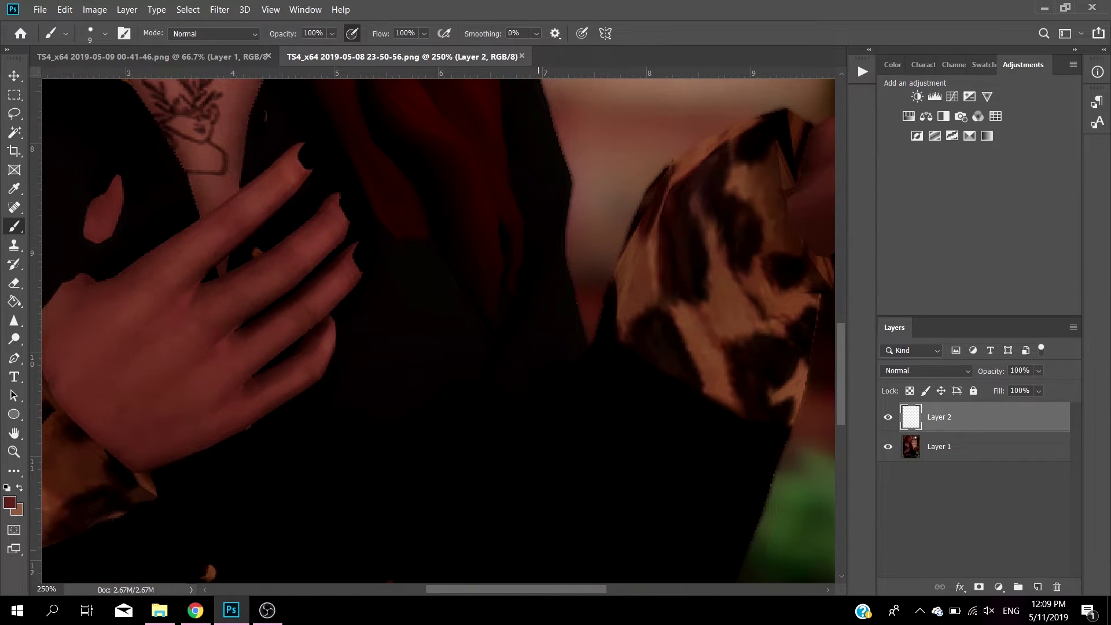
pyautogui.moveTo(440, 593); pyautogui.dragTo(383, 589)
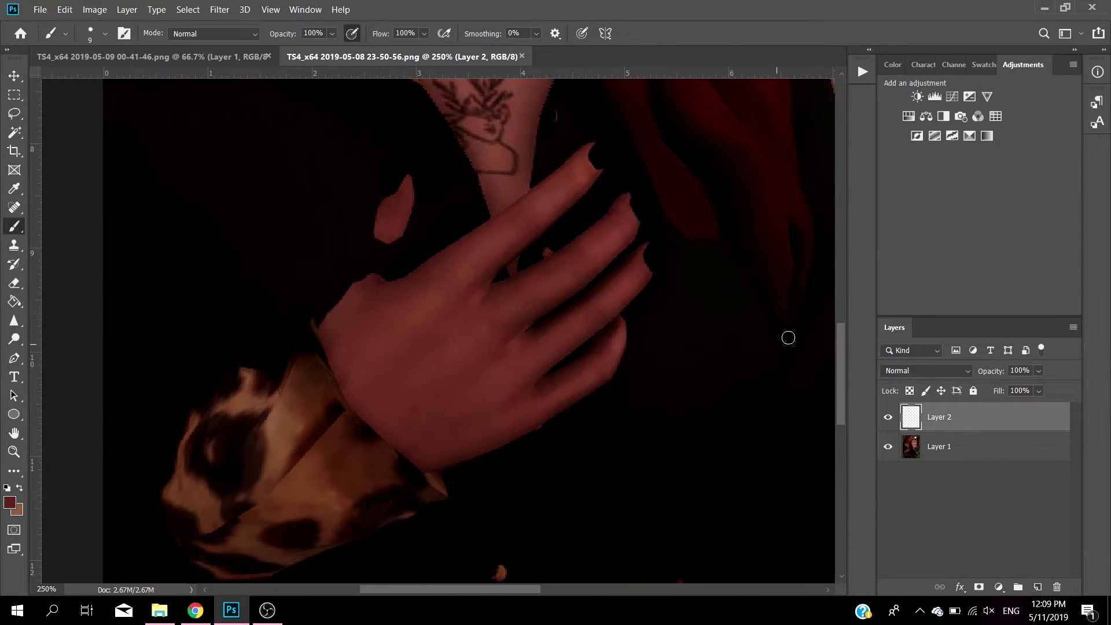
pyautogui.moveTo(840, 373); pyautogui.dragTo(841, 356)
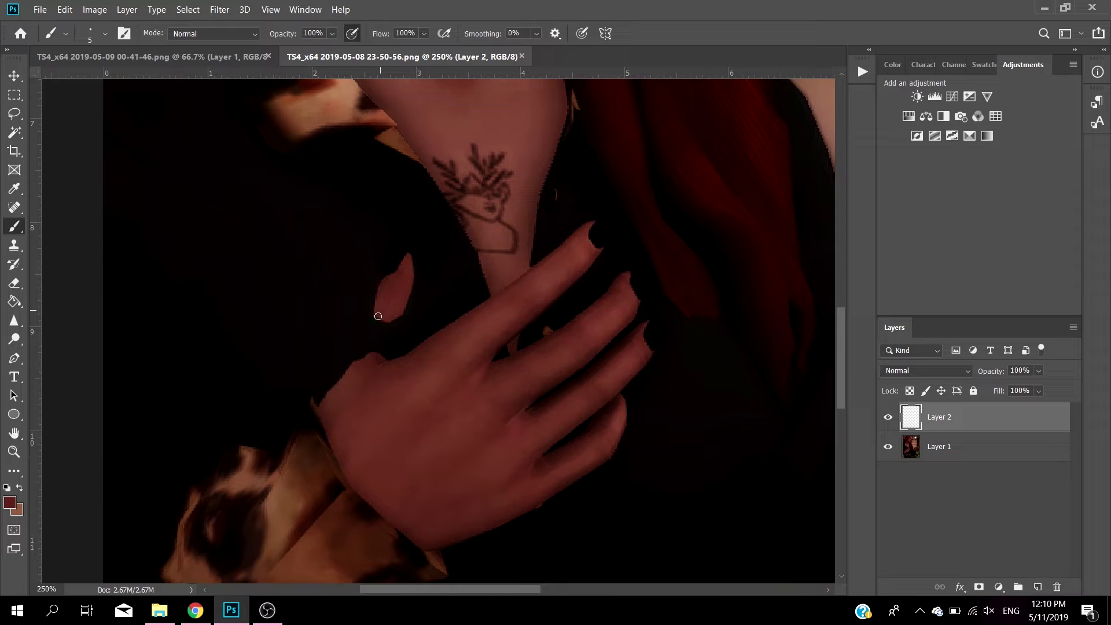
# Try painting the missing thumb section between the thumb tip and the hand on the new layer
pyautogui.moveTo(378, 315); pyautogui.dragTo(376, 327)
pyautogui.hotkey('ctrl', 'z')
pyautogui.click(398, 315)
pyautogui.moveTo(380, 304); pyautogui.dragTo(368, 362)
pyautogui.moveTo(399, 313); pyautogui.dragTo(386, 362)
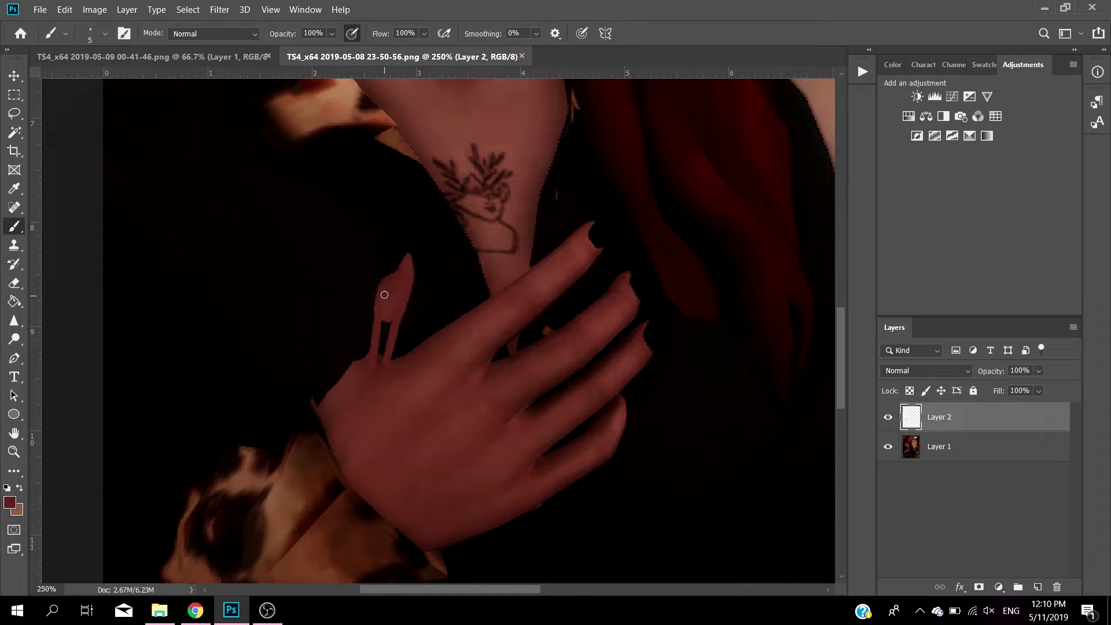
pyautogui.moveTo(383, 291); pyautogui.dragTo(378, 315)
pyautogui.moveTo(357, 360); pyautogui.dragTo(374, 324)
pyautogui.moveTo(375, 341)
pyautogui.mouseDown()
pyautogui.moveTo(396, 299)
pyautogui.moveTo(381, 352)
pyautogui.mouseUp()
pyautogui.hotkey('ctrl', 'z')
pyautogui.hotkey('ctrl', 'z')
pyautogui.hotkey('ctrl', 'z')
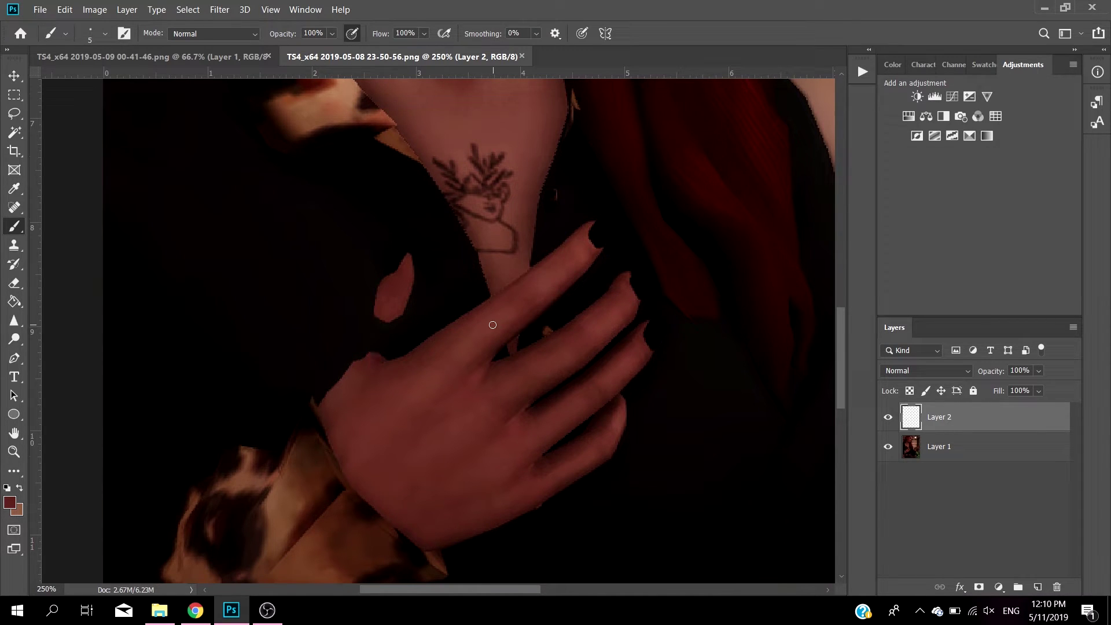
pyautogui.click(91, 9)
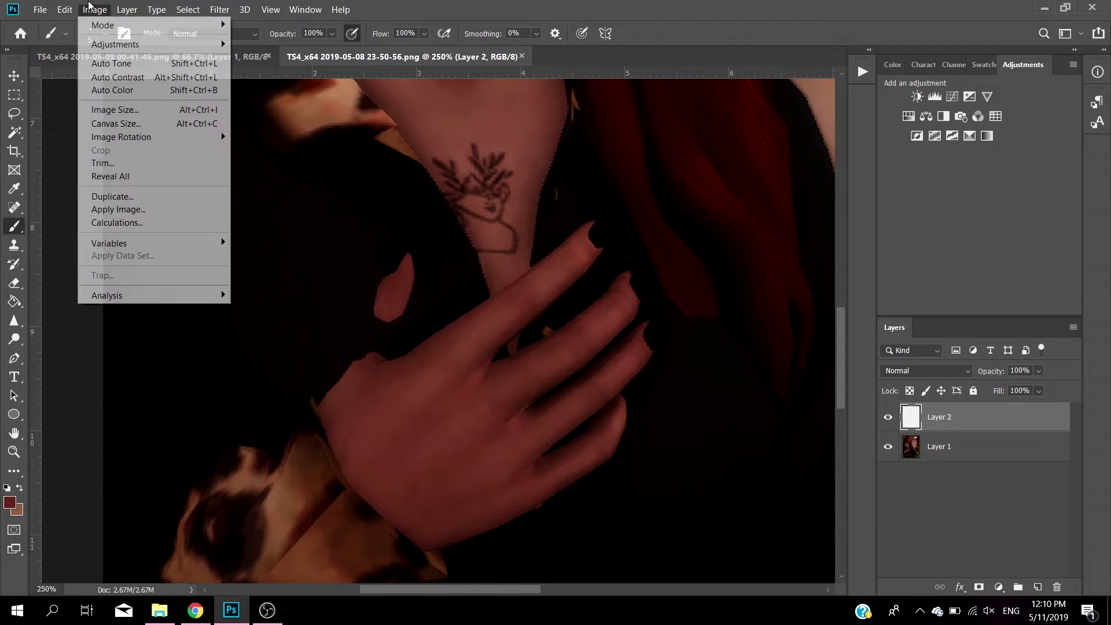
pyautogui.moveTo(127, 9)
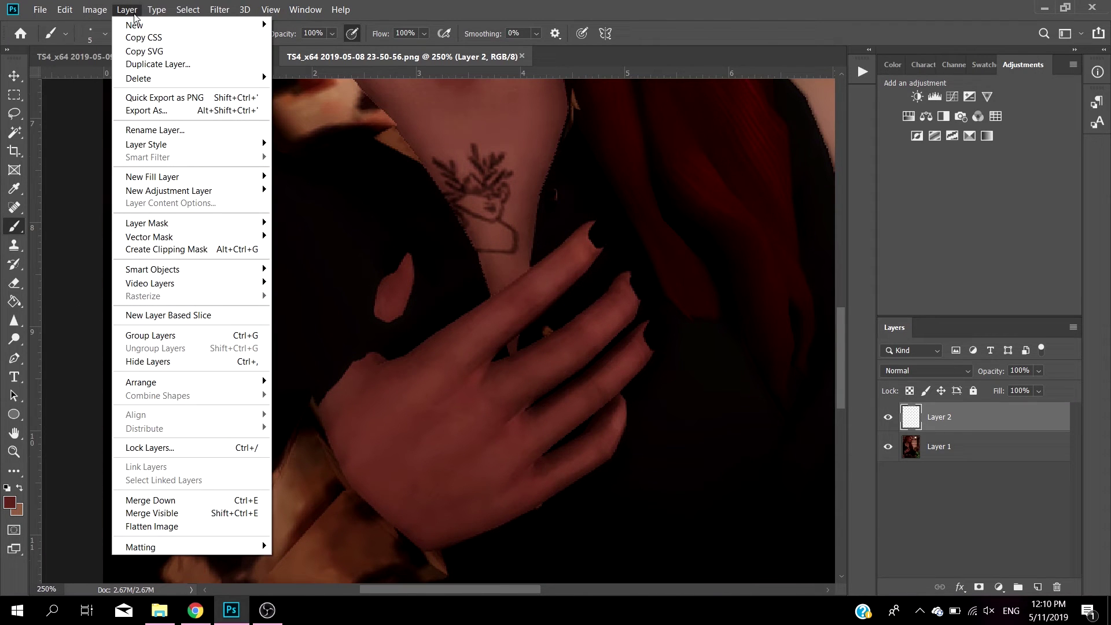
pyautogui.click(389, 287)
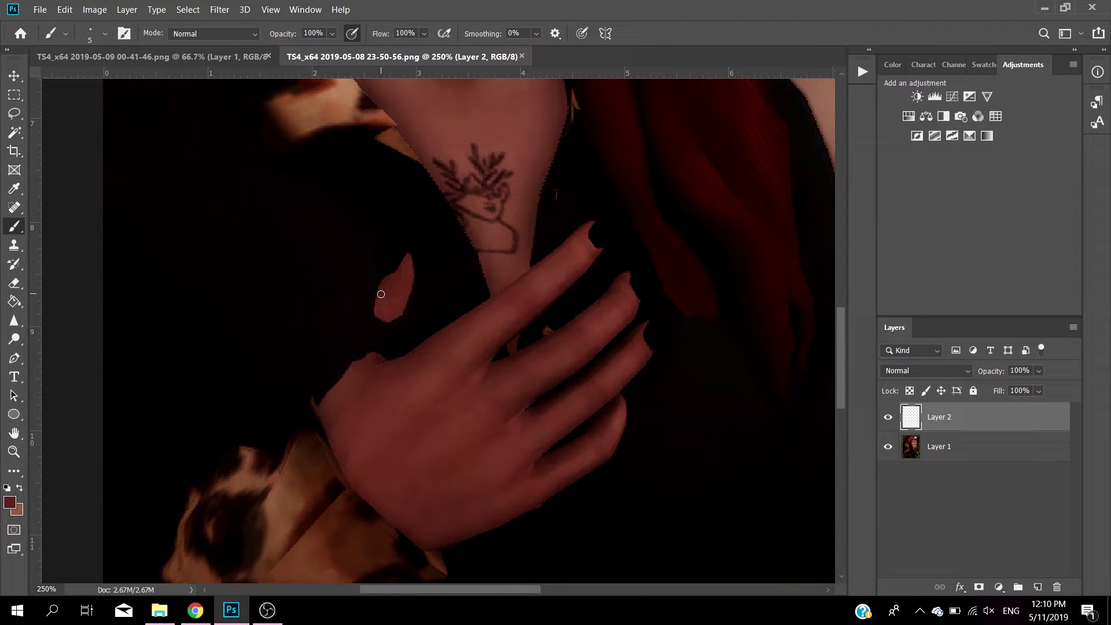
# Paint both edges of the missing thumb section with the 5 px brush and fill between them at 7 px
pyautogui.moveTo(381, 294); pyautogui.dragTo(357, 360)
pyautogui.moveTo(410, 273); pyautogui.dragTo(383, 370)
pyautogui.press(']')
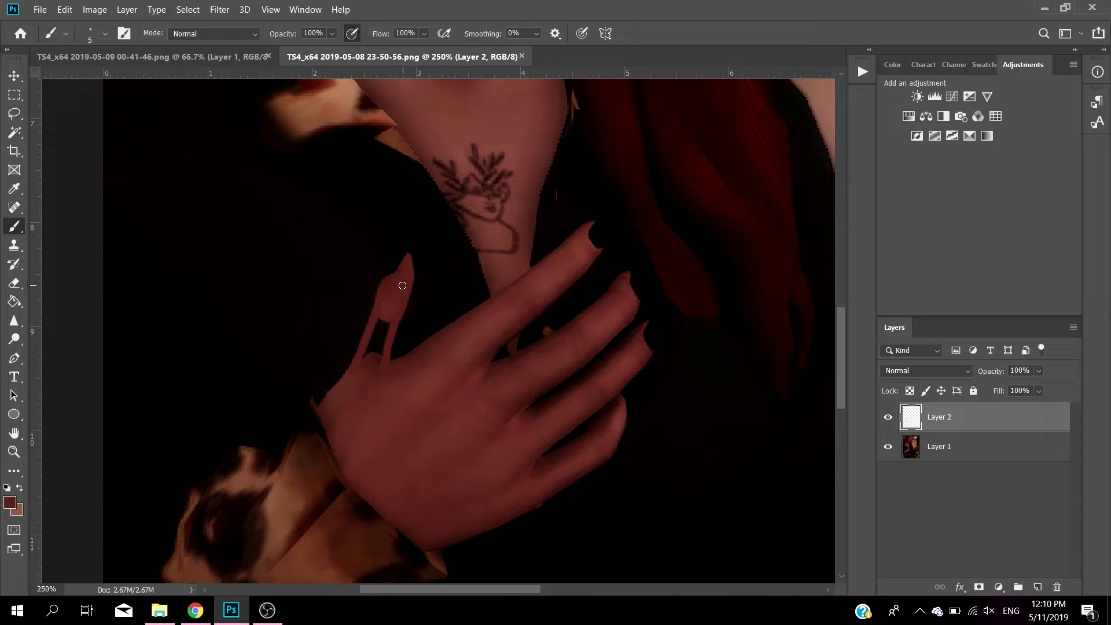
pyautogui.click(396, 295)
pyautogui.moveTo(397, 290)
pyautogui.mouseDown()
pyautogui.moveTo(377, 364)
pyautogui.moveTo(390, 298)
pyautogui.moveTo(364, 363)
pyautogui.moveTo(390, 297)
pyautogui.moveTo(381, 368)
pyautogui.moveTo(363, 369)
pyautogui.moveTo(373, 369)
pyautogui.moveTo(351, 408)
pyautogui.moveTo(362, 379)
pyautogui.mouseUp()
pyautogui.hotkey('ctrl', 'z')
pyautogui.hotkey('ctrl', 'z')
pyautogui.moveTo(398, 287)
pyautogui.mouseDown()
pyautogui.moveTo(382, 357)
pyautogui.moveTo(376, 334)
pyautogui.moveTo(382, 365)
pyautogui.moveTo(353, 376)
pyautogui.mouseUp()
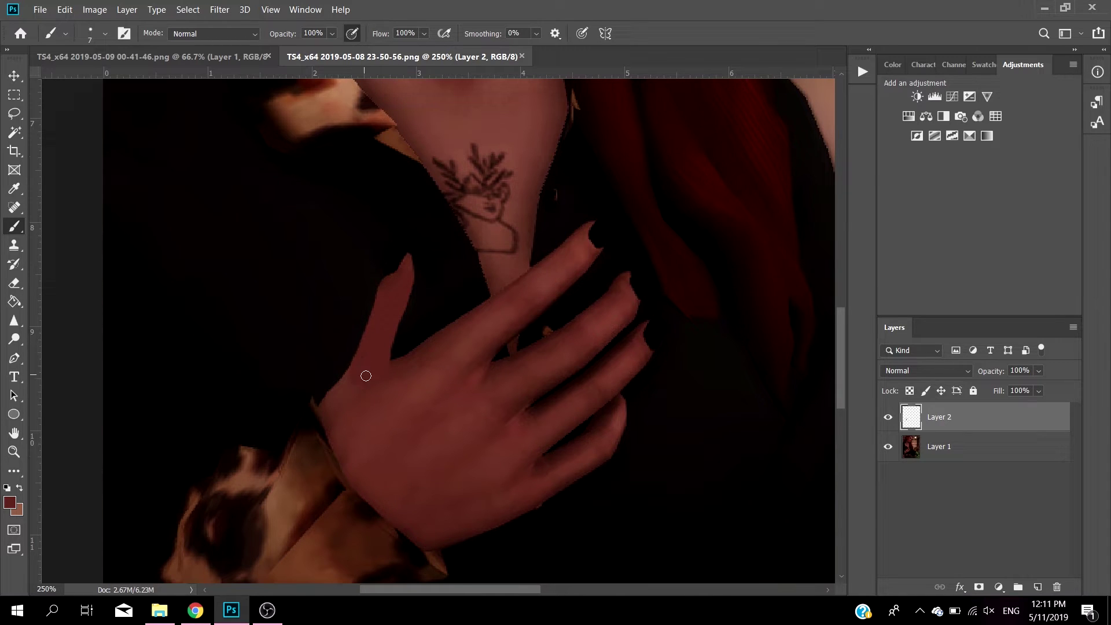
# Switch to the Blur tool and reduce its size to 10 px for softening the painted thumb
pyautogui.click(12, 322)
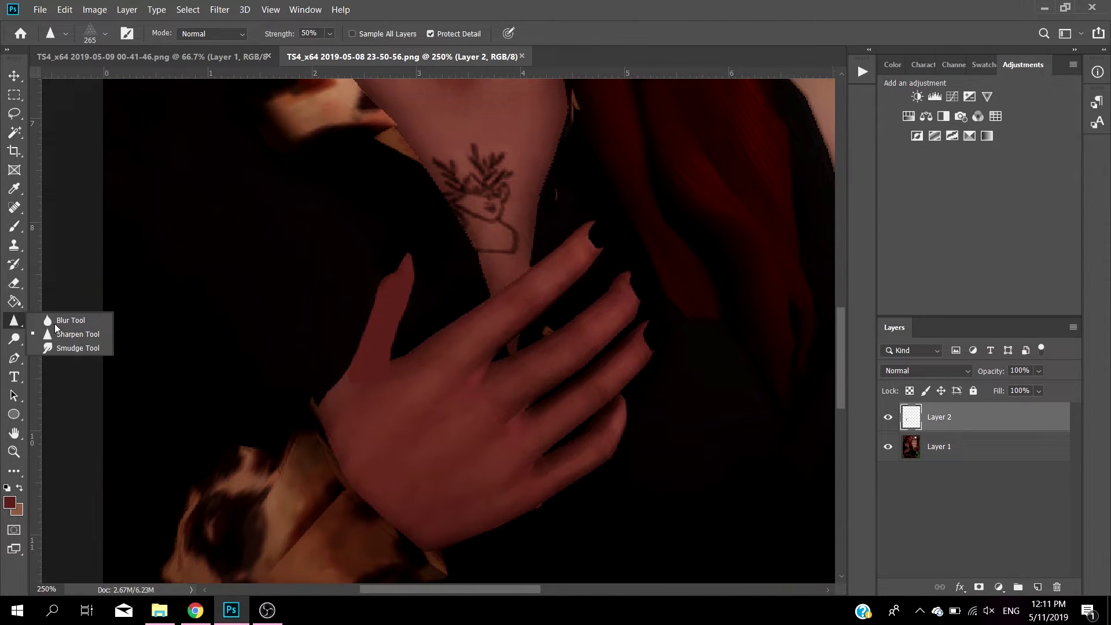
pyautogui.click(81, 323)
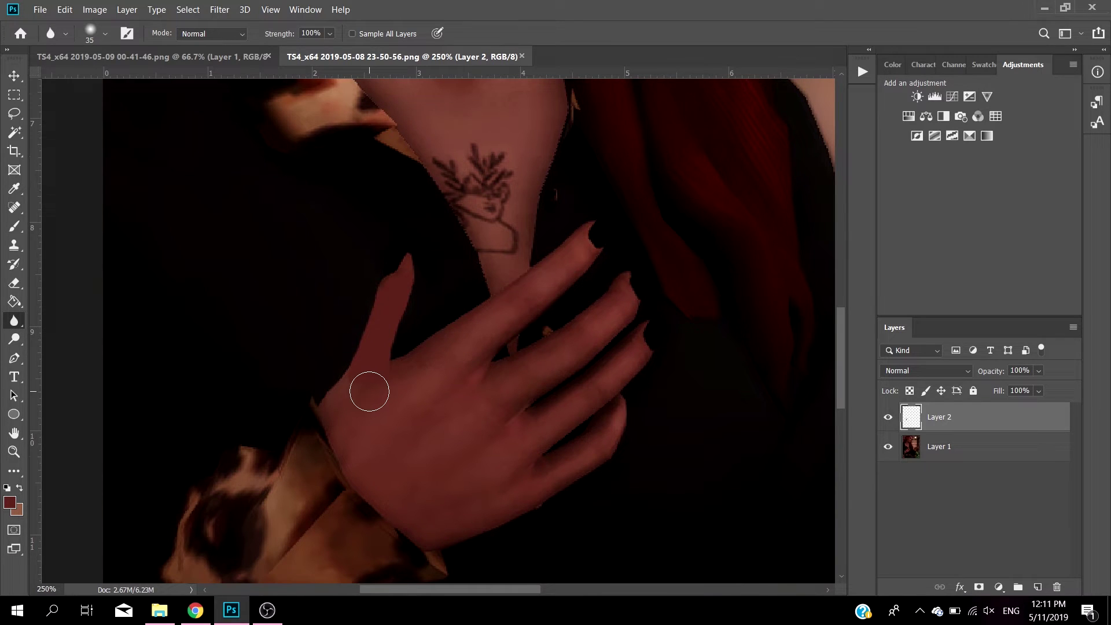
pyautogui.press('[')
pyautogui.press('[')
pyautogui.press('[')
pyautogui.press('[')
pyautogui.press('[')
pyautogui.press('[')
pyautogui.press(']')
# Merge the painted thumb layer down into the image layer
pyautogui.click(61, 590)
pyautogui.write('66')
pyautogui.press('Return')
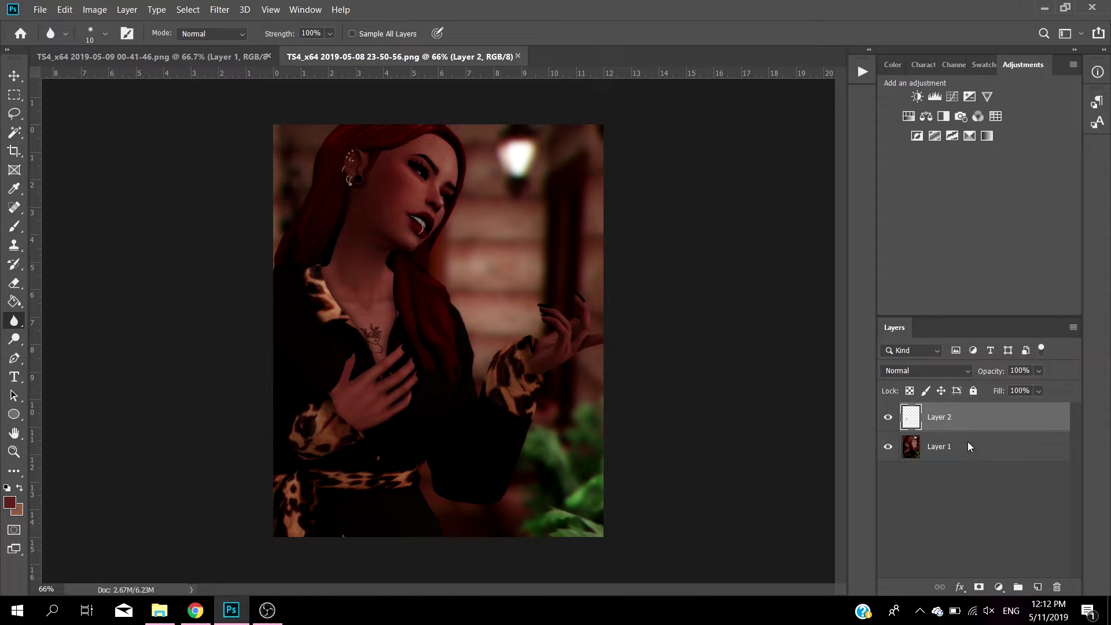
pyautogui.press('Delete')
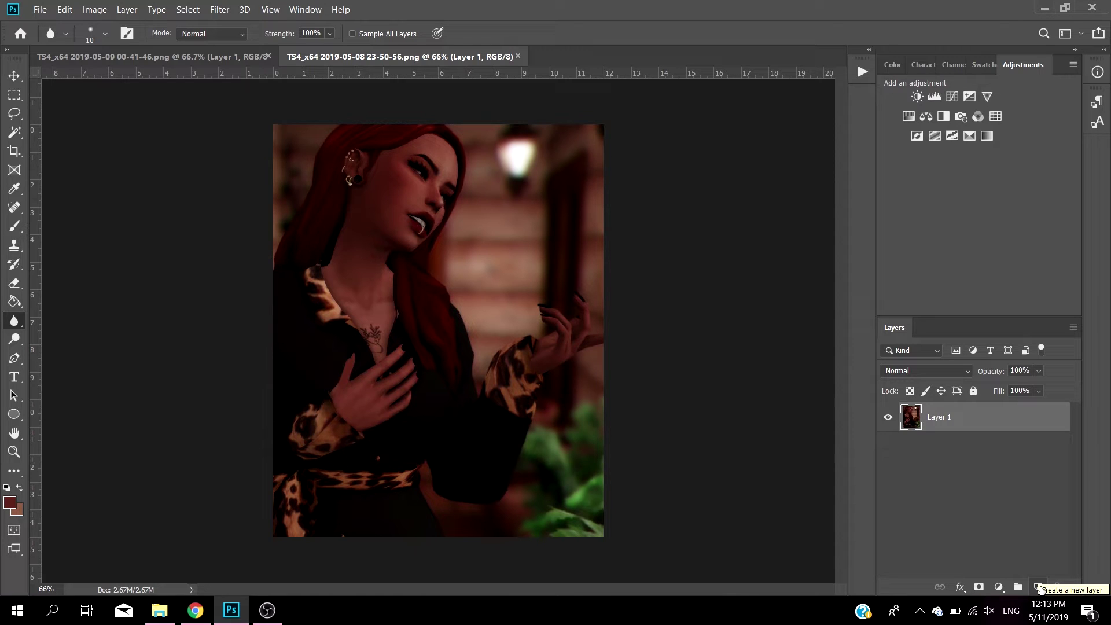
# Add a new layer, sample the forehead skin colour and darken the foreground colour to #65362a
pyautogui.click(1038, 587)
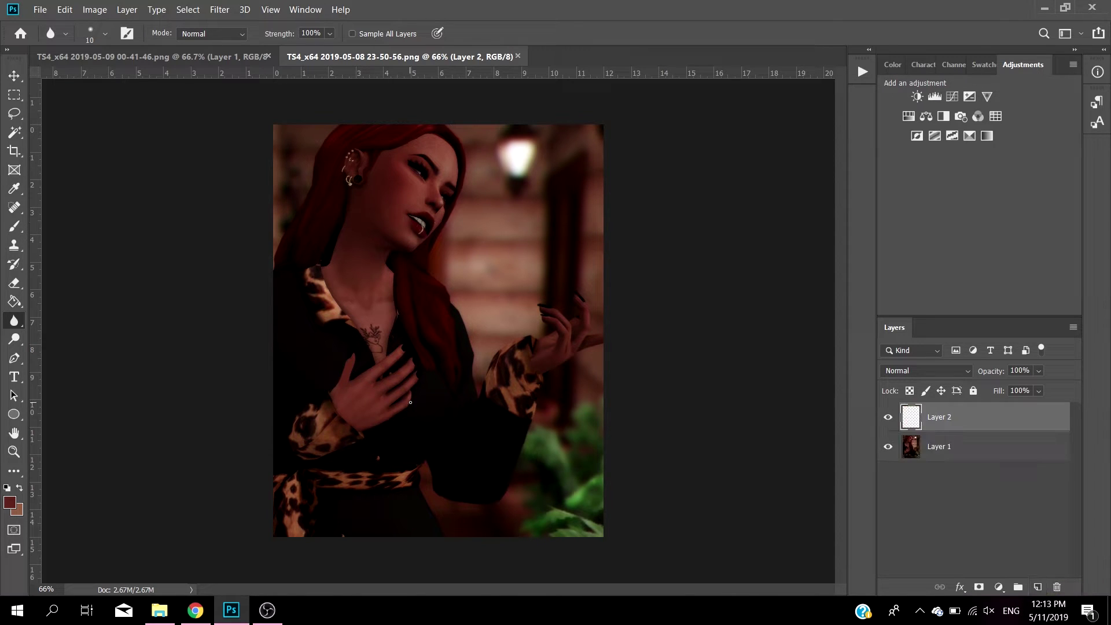
pyautogui.press('i')
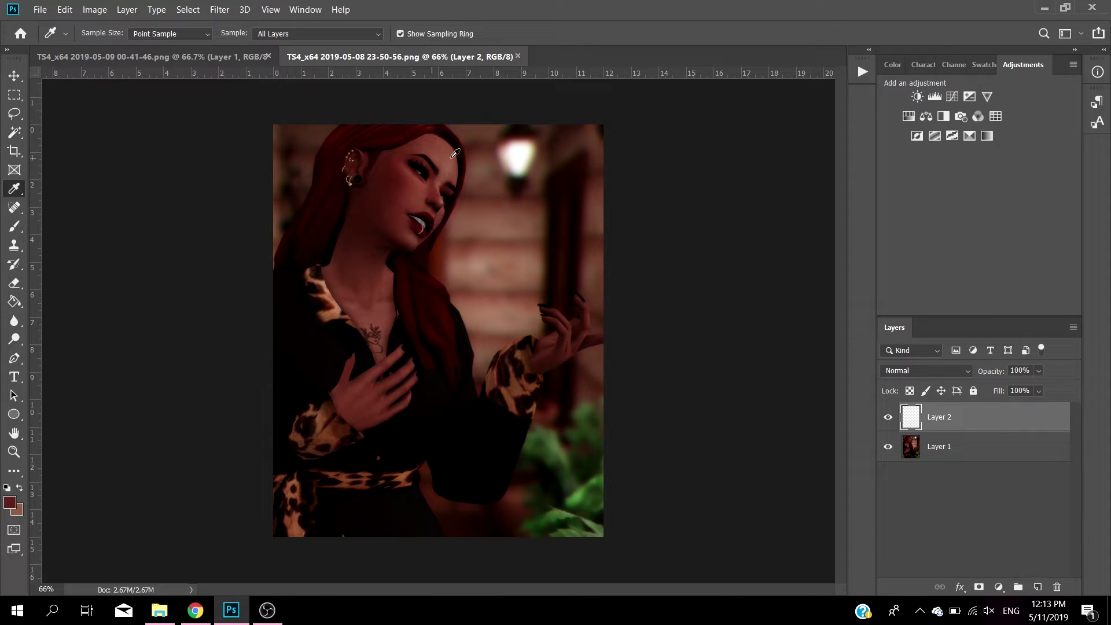
pyautogui.moveTo(443, 146); pyautogui.dragTo(440, 145)
pyautogui.click(10, 503)
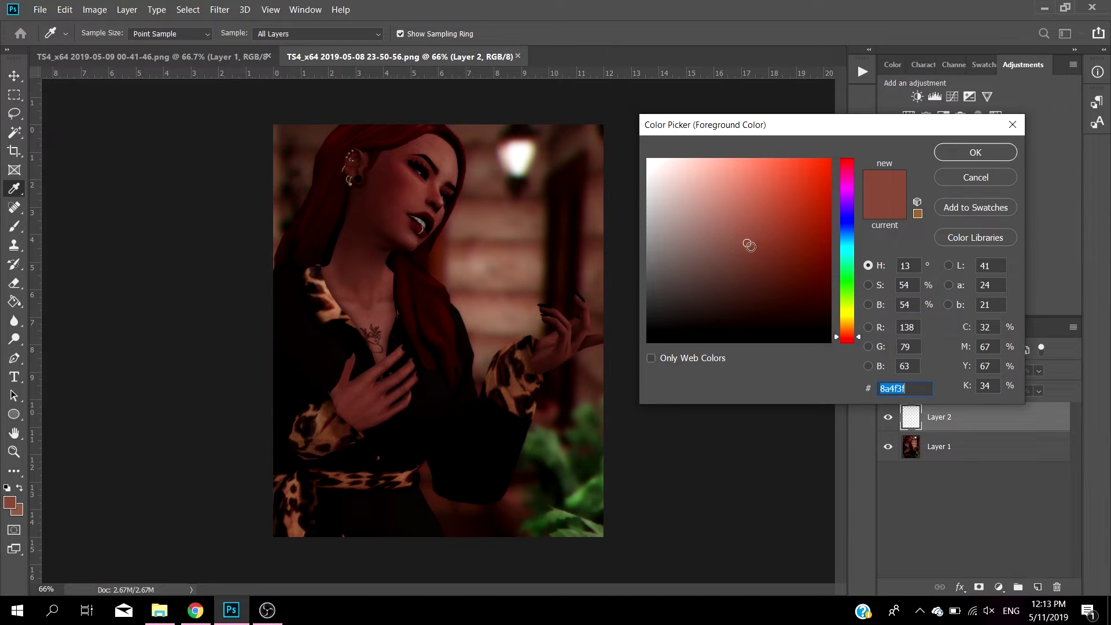
pyautogui.moveTo(746, 246); pyautogui.dragTo(754, 270)
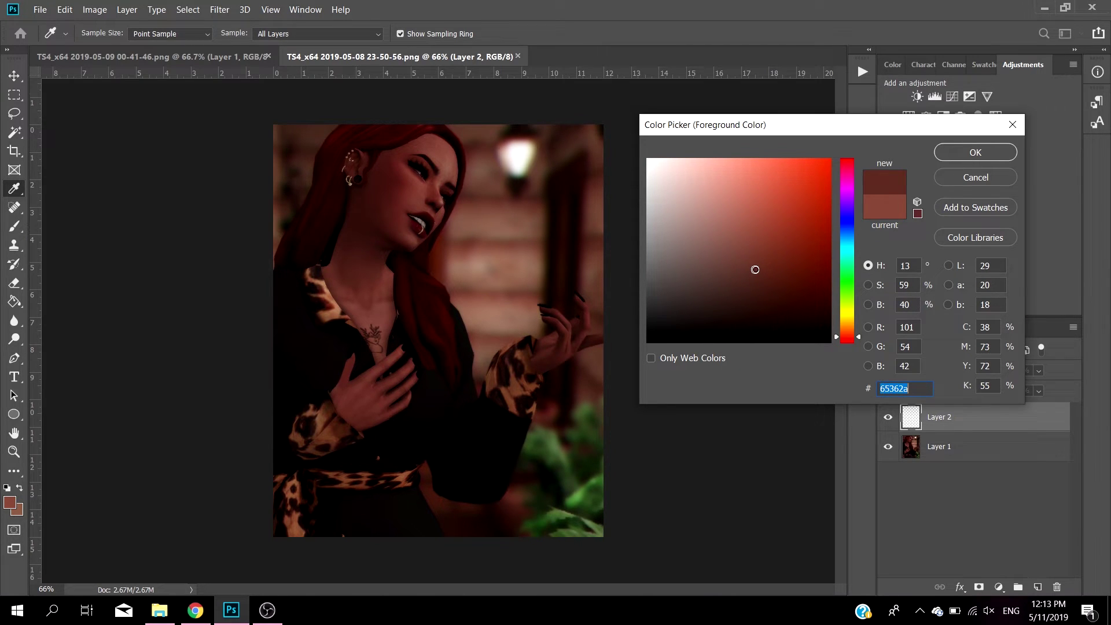
pyautogui.click(975, 152)
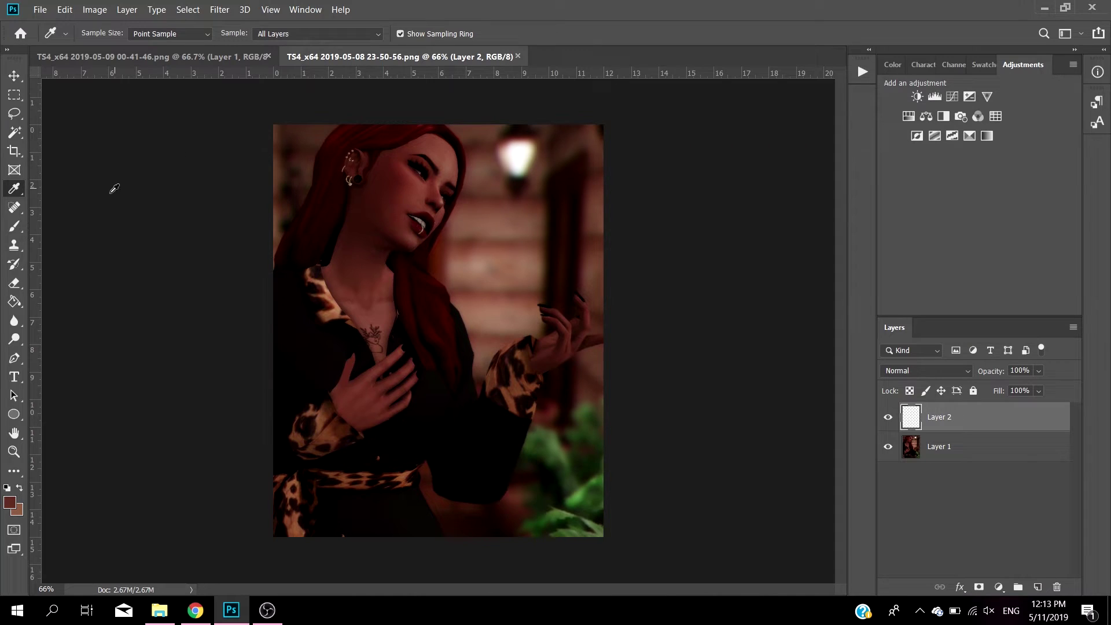
# Switch to the Brush tool, soften its edge and enlarge it to 80 px for painting facial shadows
pyautogui.press('b')
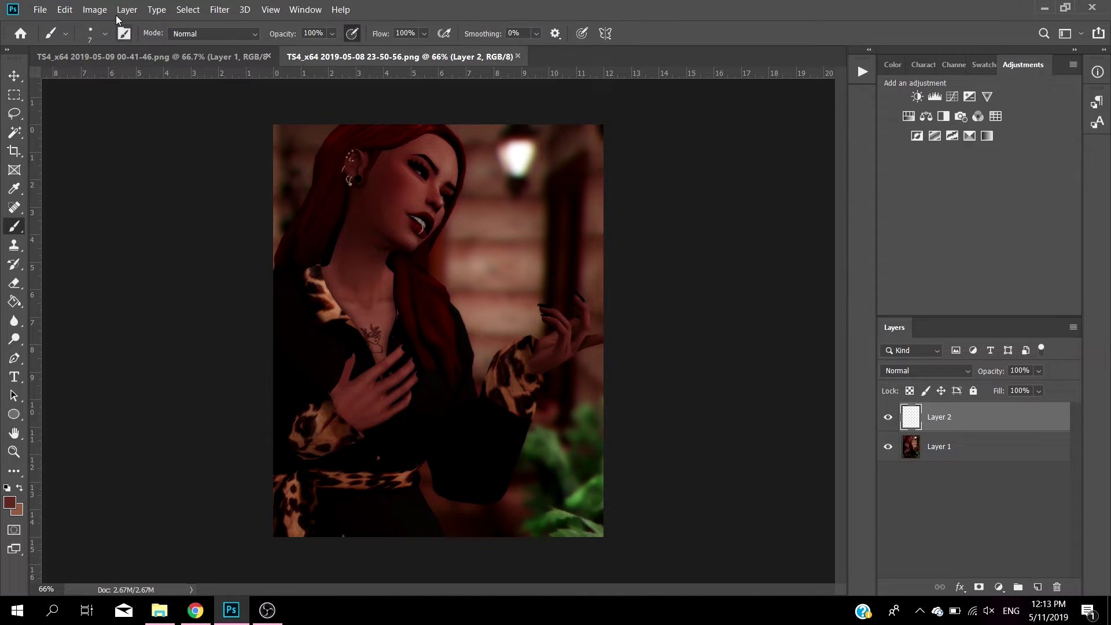
pyautogui.press(']')
pyautogui.press(']')
pyautogui.press(']')
pyautogui.press(']')
pyautogui.press(']')
pyautogui.press(']')
pyautogui.press(']')
pyautogui.press(']')
pyautogui.press(']')
pyautogui.press(']')
pyautogui.hotkey('shift', '[')
pyautogui.hotkey('shift', '[')
pyautogui.press(']')
pyautogui.press(']')
pyautogui.press(']')
pyautogui.press('[')
pyautogui.press('[')
pyautogui.press('[')
pyautogui.press('[')
pyautogui.press(']')
pyautogui.press('[')
pyautogui.press('[')
pyautogui.press('[')
# Sample the skin colour from the face and set a darker foreground colour of #3a1611
pyautogui.press('i')
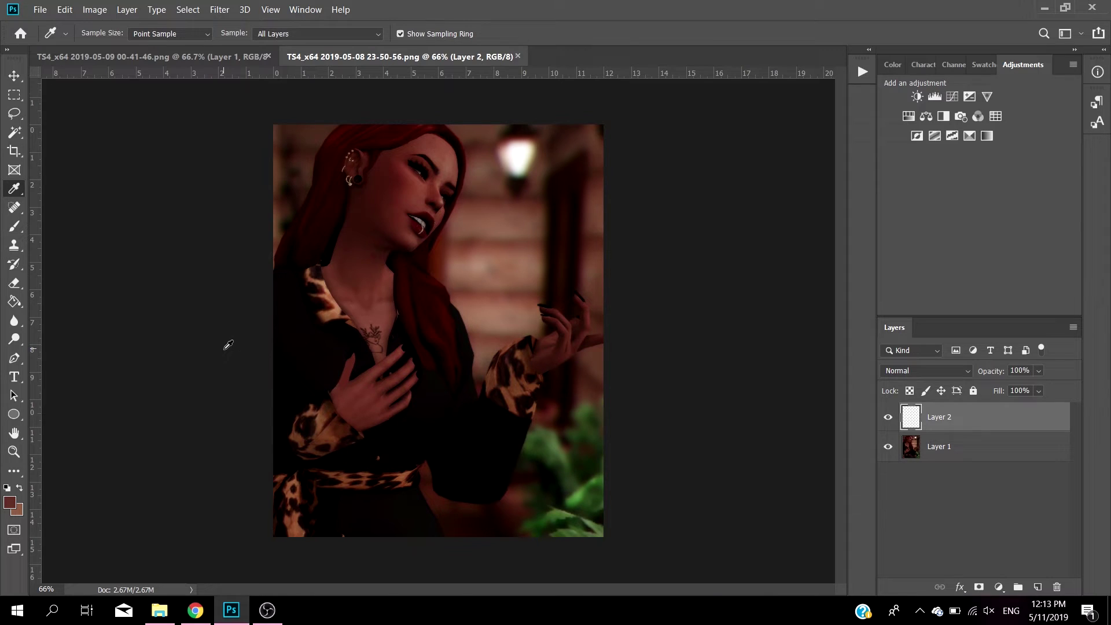
pyautogui.click(391, 175)
pyautogui.click(10, 501)
pyautogui.click(779, 301)
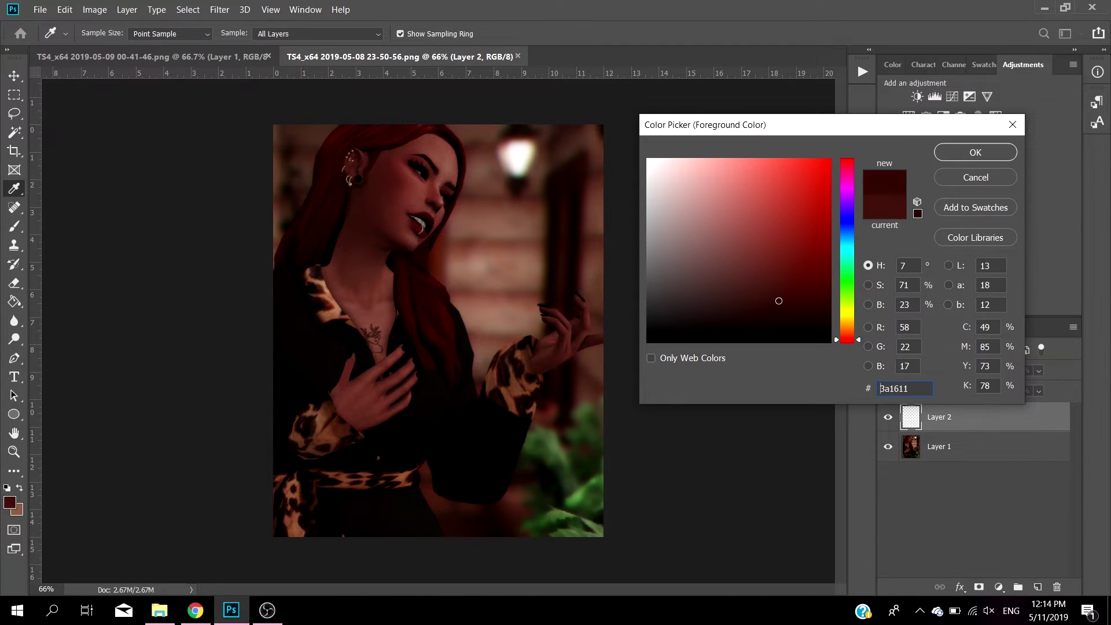
pyautogui.click(943, 152)
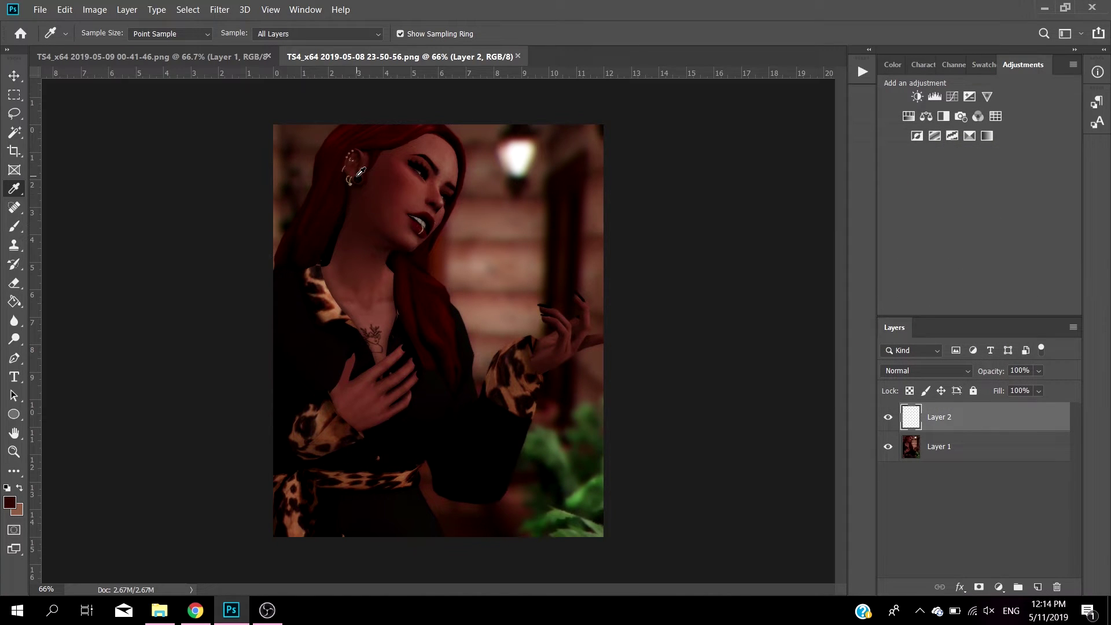
# Paint a dark shadow on the cheek, then shade the chin with the brush reduced to 25 px
pyautogui.press('b')
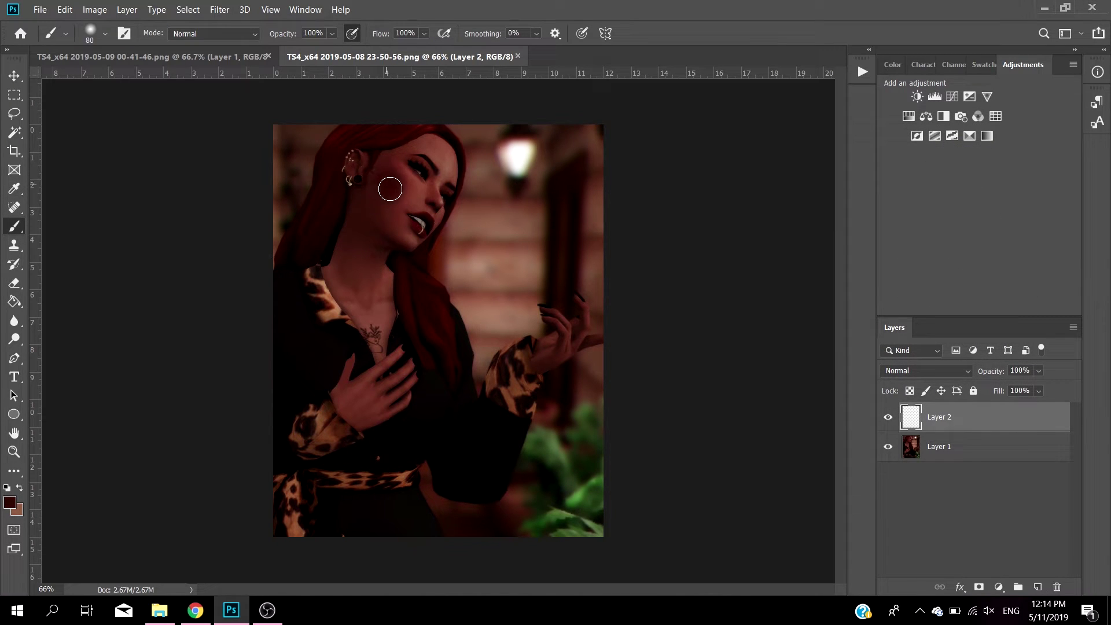
pyautogui.click(326, 355)
pyautogui.press('[')
pyautogui.press('[')
pyautogui.press('[')
pyautogui.press('[')
pyautogui.press('[')
pyautogui.moveTo(397, 236); pyautogui.dragTo(411, 241)
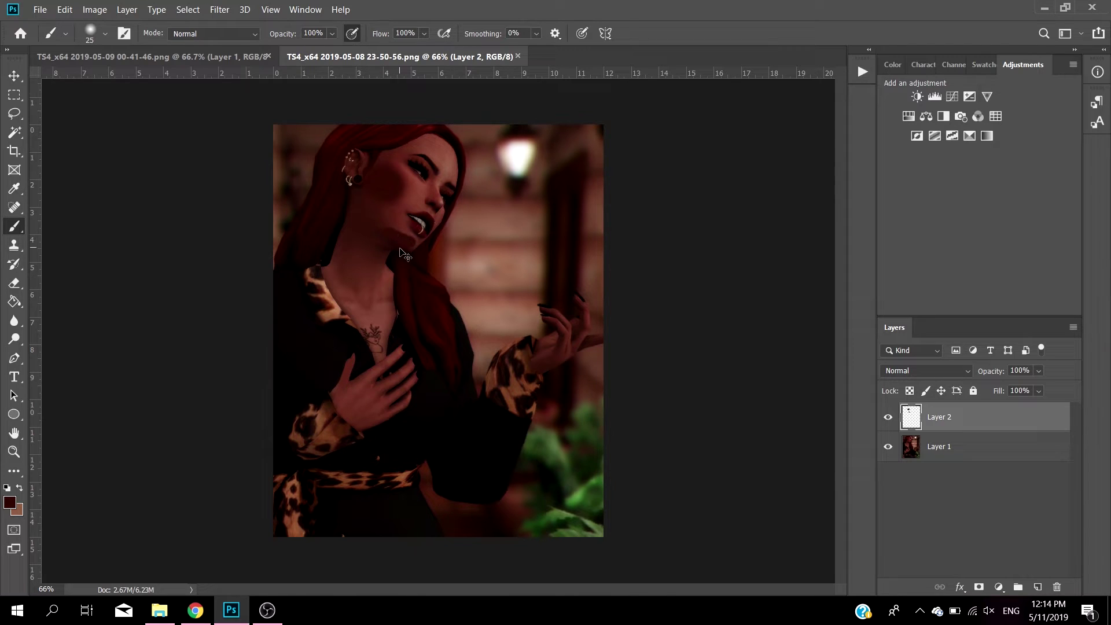
# Undo the last shadow stroke and repaint the chin and hairline shading with a 30 px brush
pyautogui.hotkey('ctrl', 'z')
pyautogui.press('[')
pyautogui.press(']')
pyautogui.press(']')
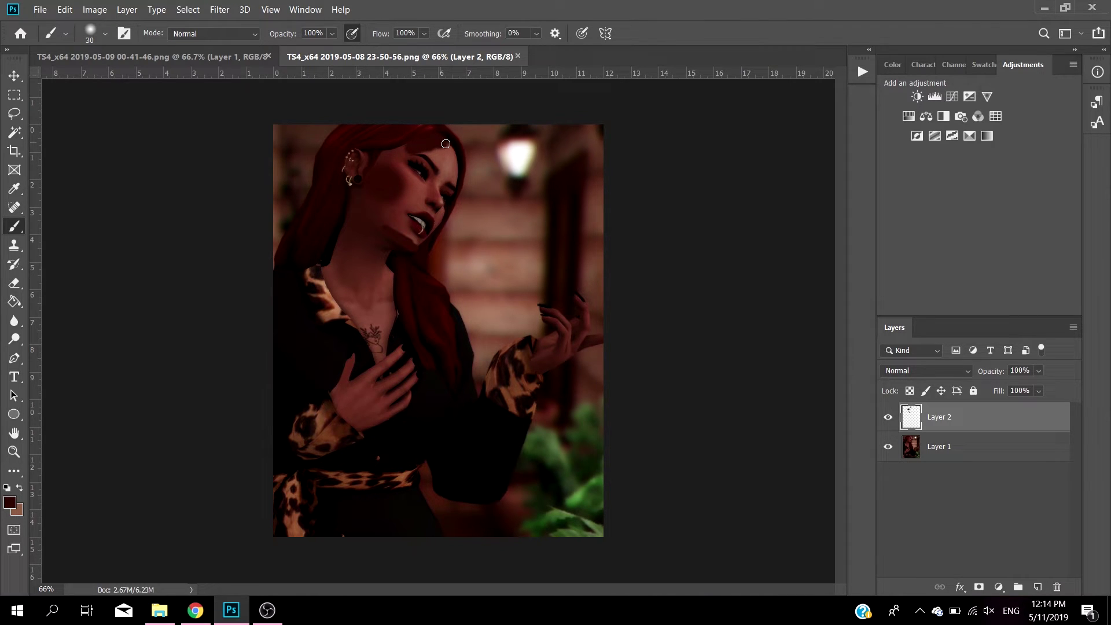
# Apply a Gaussian Blur with a radius of 33.2 pixels to the painted shadow layer
pyautogui.click(219, 9)
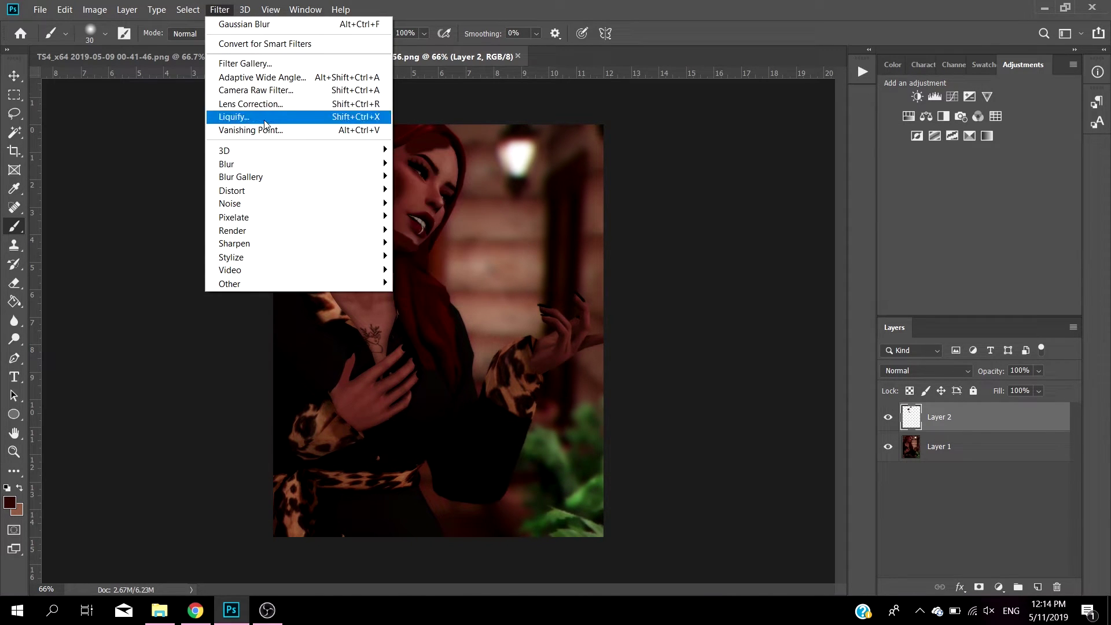
pyautogui.moveTo(336, 171)
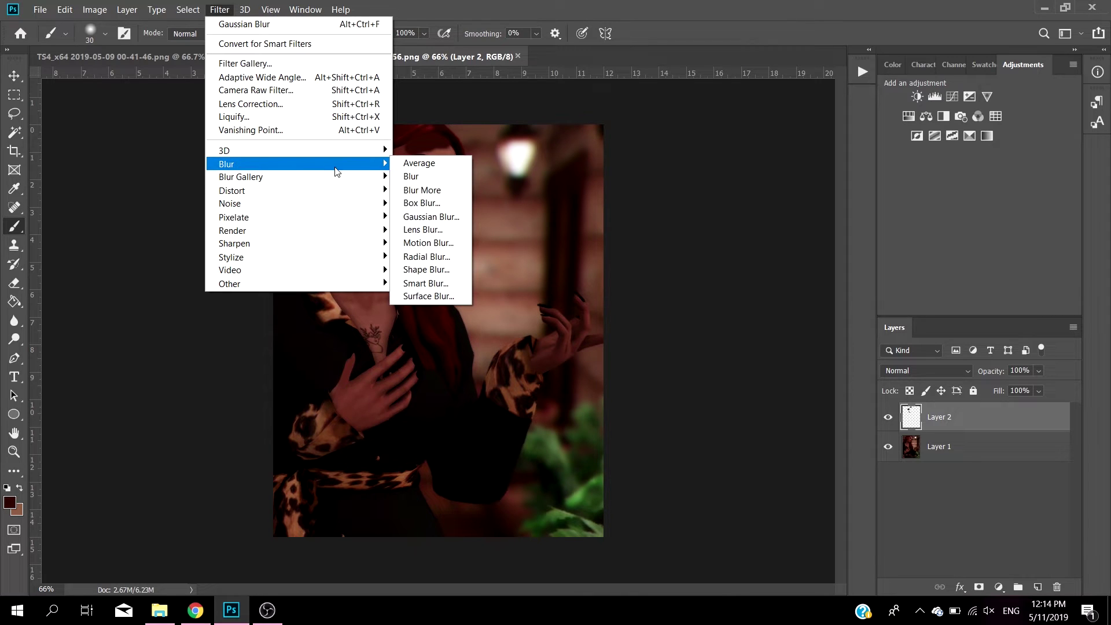
pyautogui.click(445, 217)
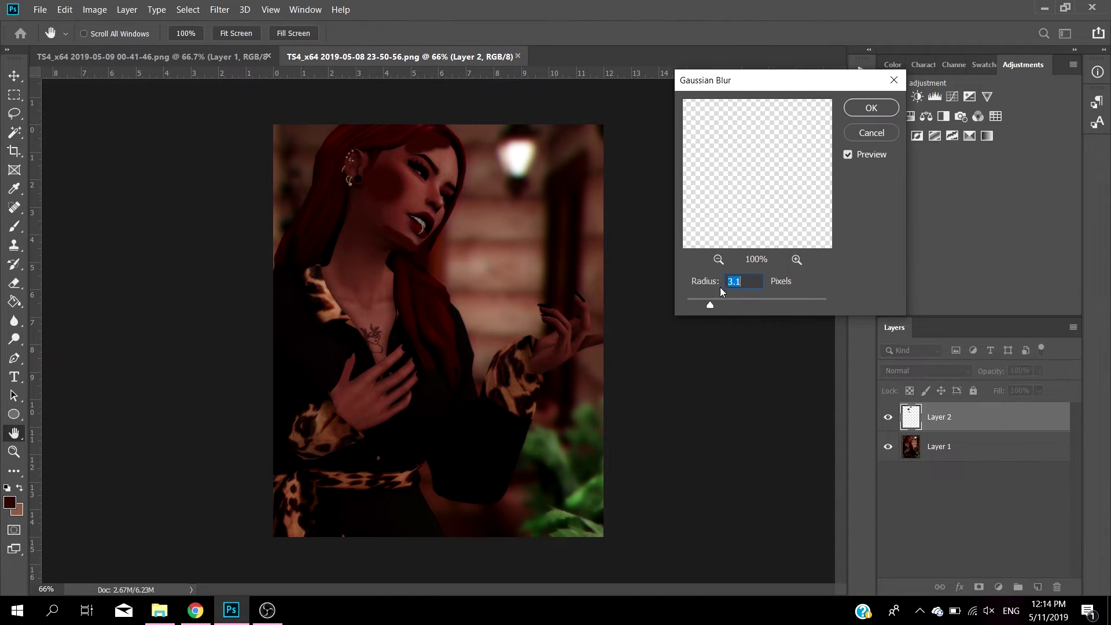
pyautogui.click(746, 301)
pyautogui.moveTo(745, 300); pyautogui.dragTo(766, 300)
pyautogui.click(750, 301)
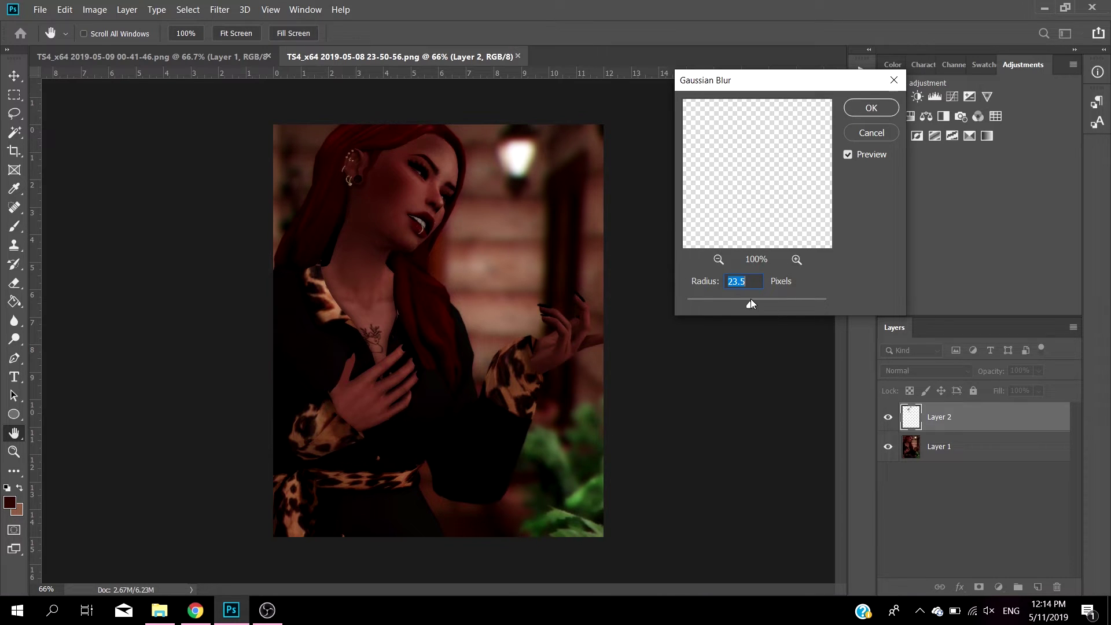
pyautogui.click(756, 300)
pyautogui.moveTo(750, 302); pyautogui.dragTo(754, 301)
pyautogui.click(848, 156)
pyautogui.click(848, 156)
pyautogui.click(871, 108)
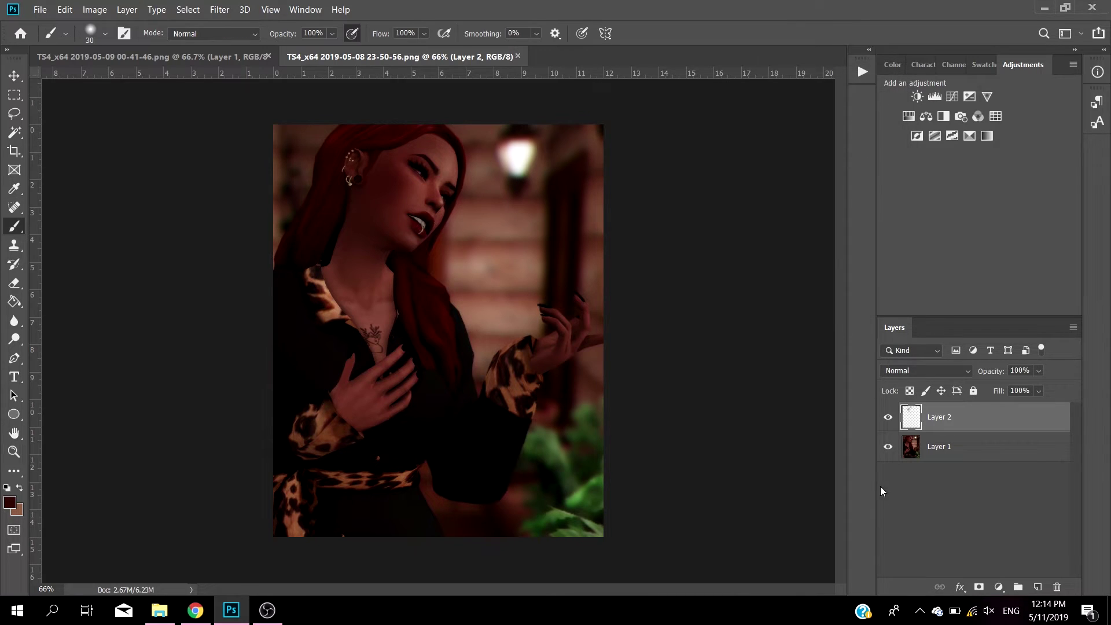
# Lower the shadow layer's opacity to 66% and merge it down into the image layer
pyautogui.click(1037, 371)
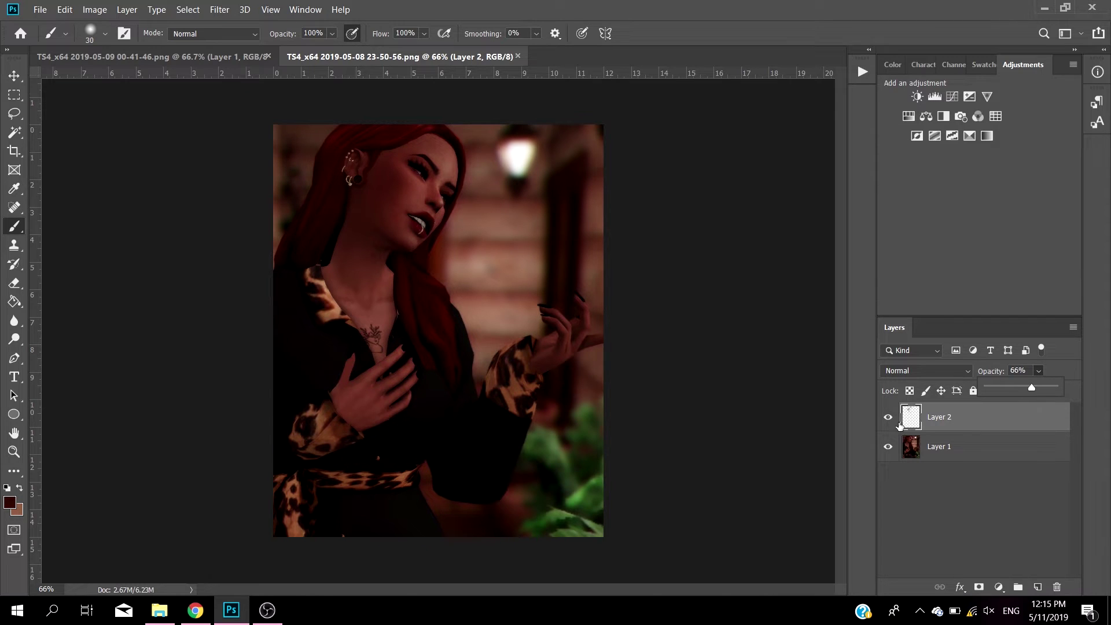
pyautogui.click(889, 417)
pyautogui.click(890, 418)
pyautogui.hotkey('ctrl', 'e')
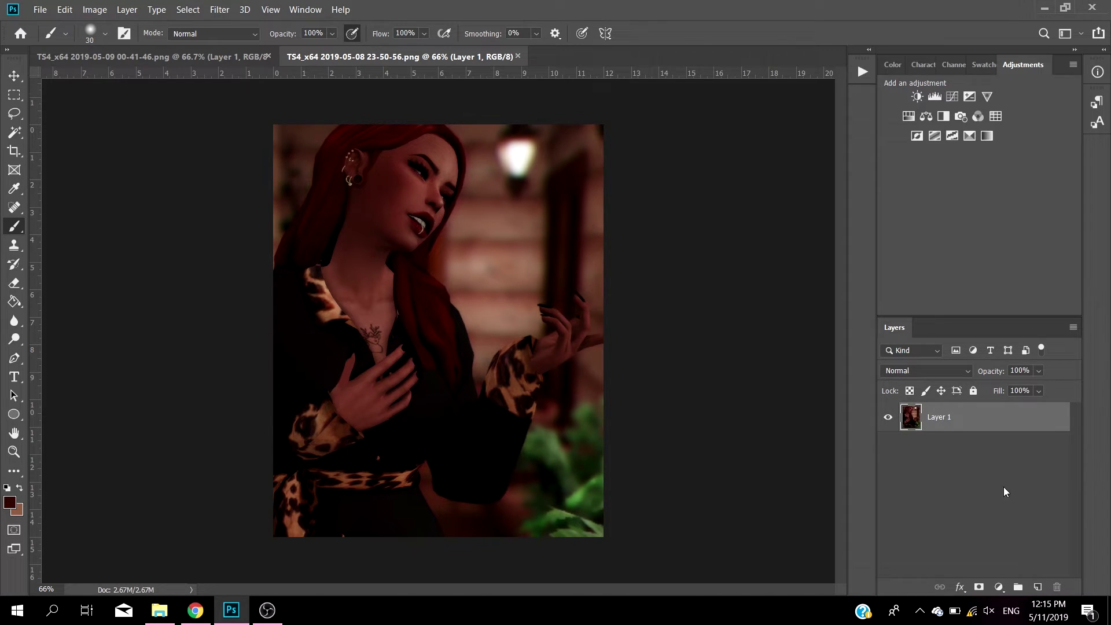
# Add a new layer, sample the chest skin colour and lighten the foreground colour to #ecaea3
pyautogui.click(1038, 588)
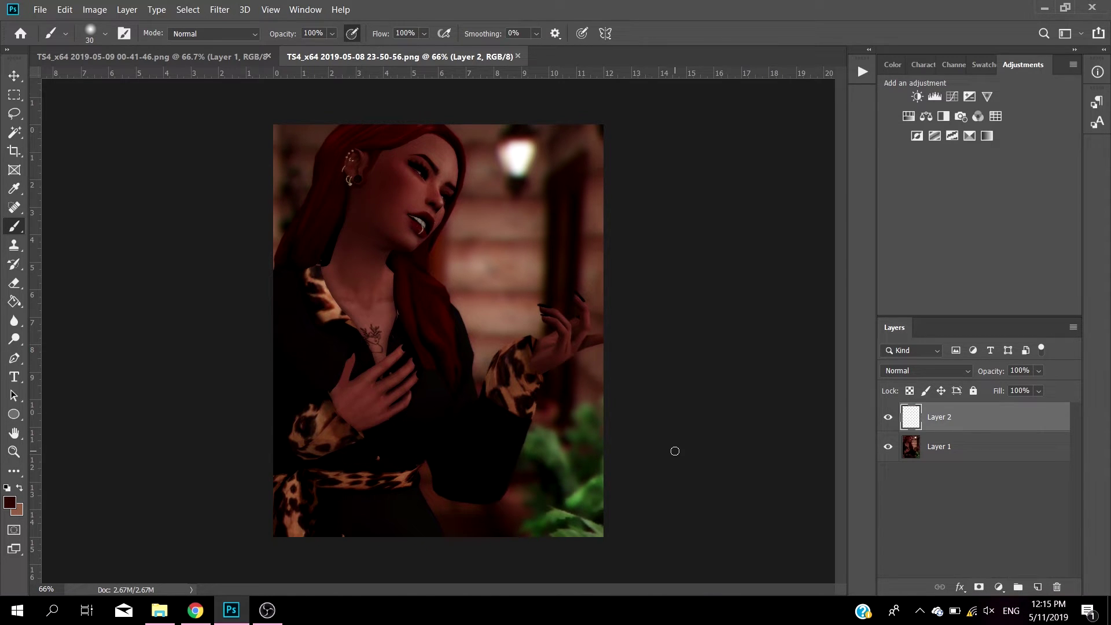
pyautogui.press('i')
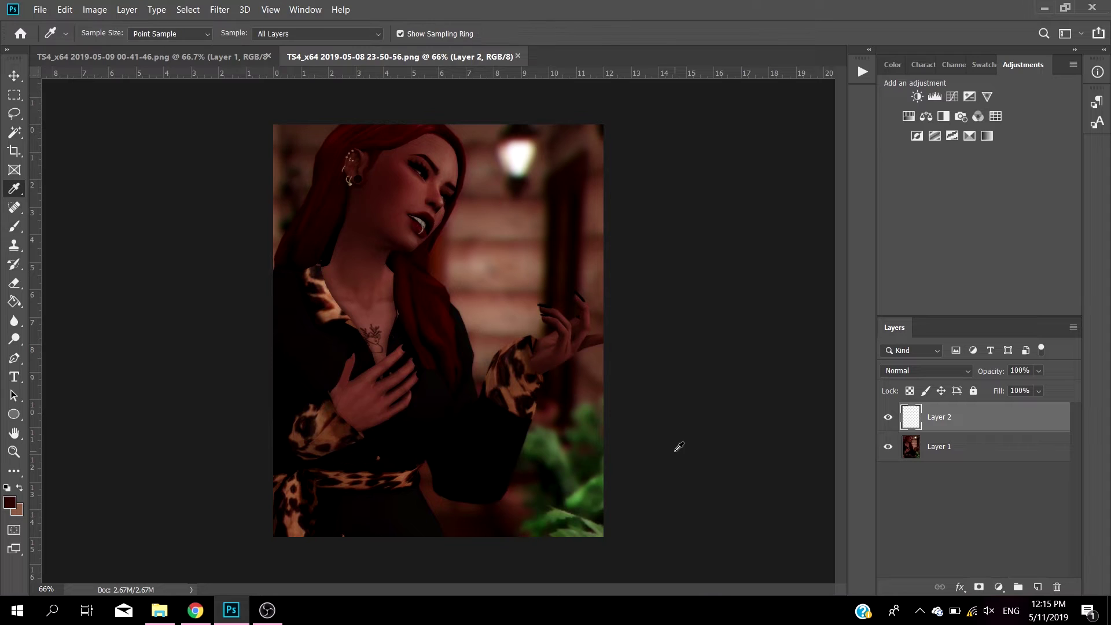
pyautogui.click(391, 310)
pyautogui.click(13, 503)
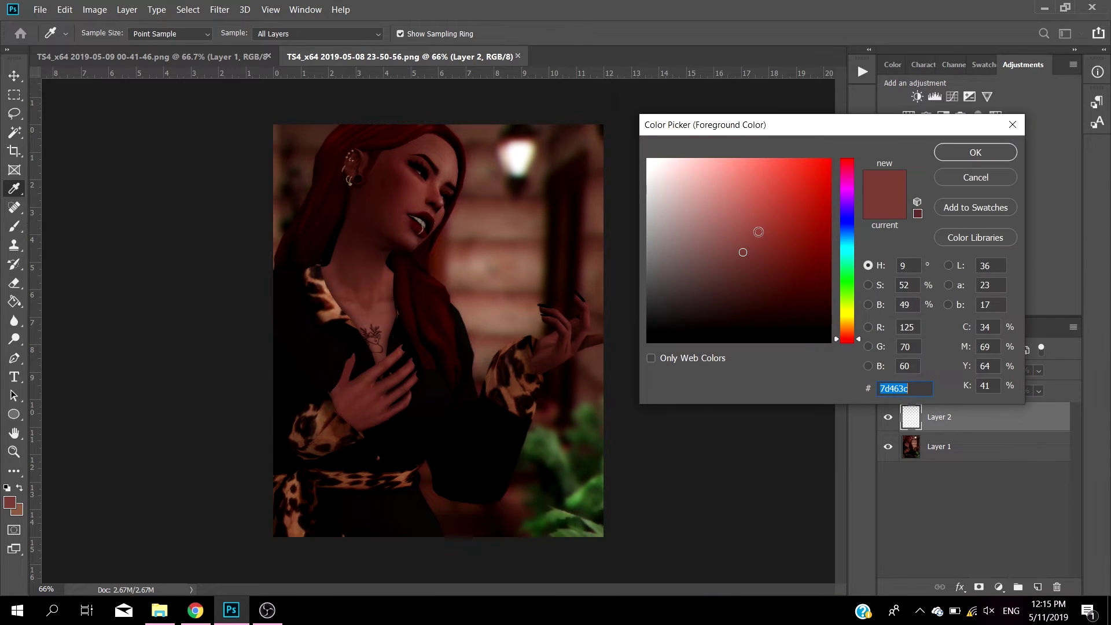
pyautogui.moveTo(723, 231); pyautogui.dragTo(704, 176)
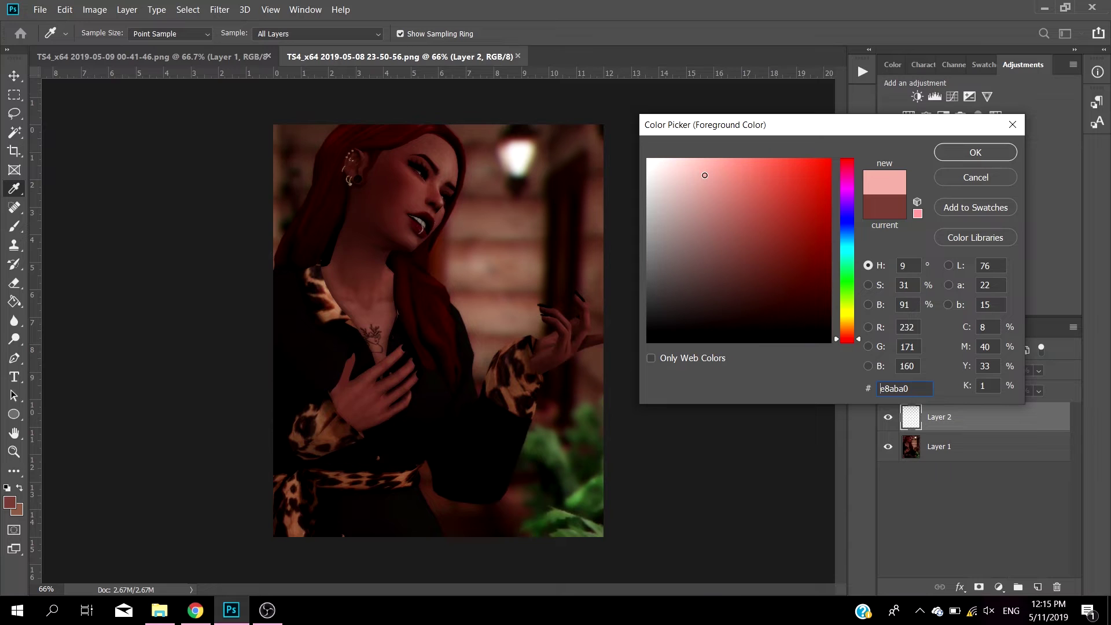
pyautogui.moveTo(705, 175); pyautogui.dragTo(704, 172)
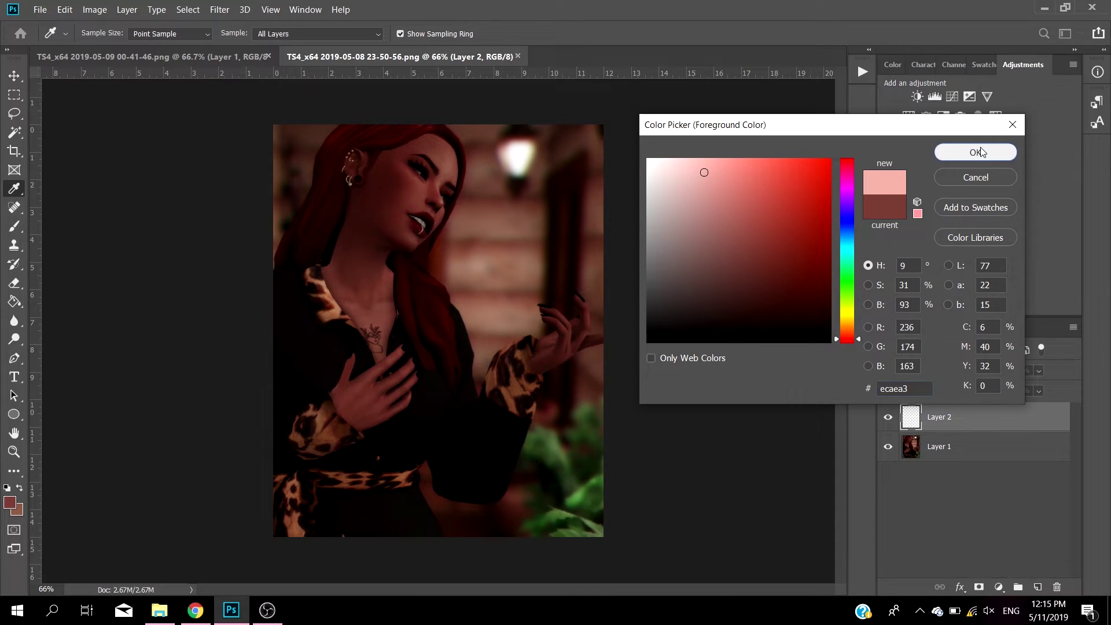
pyautogui.click(976, 152)
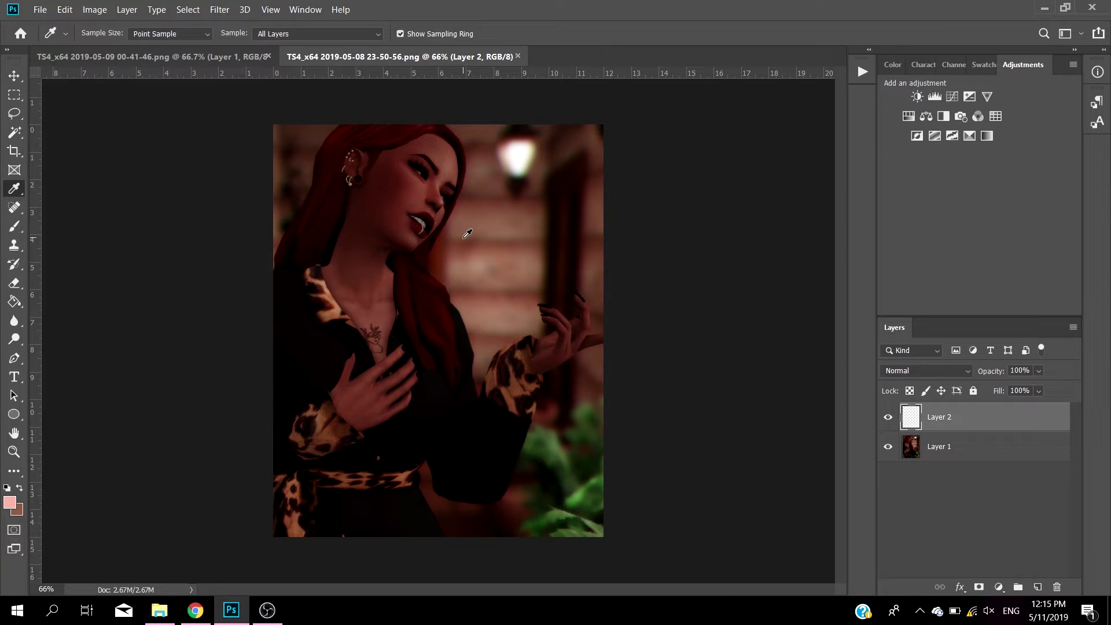
# Paint light highlight patches on the forehead, cheek and chin with the brush reduced to 20 px
pyautogui.press('b')
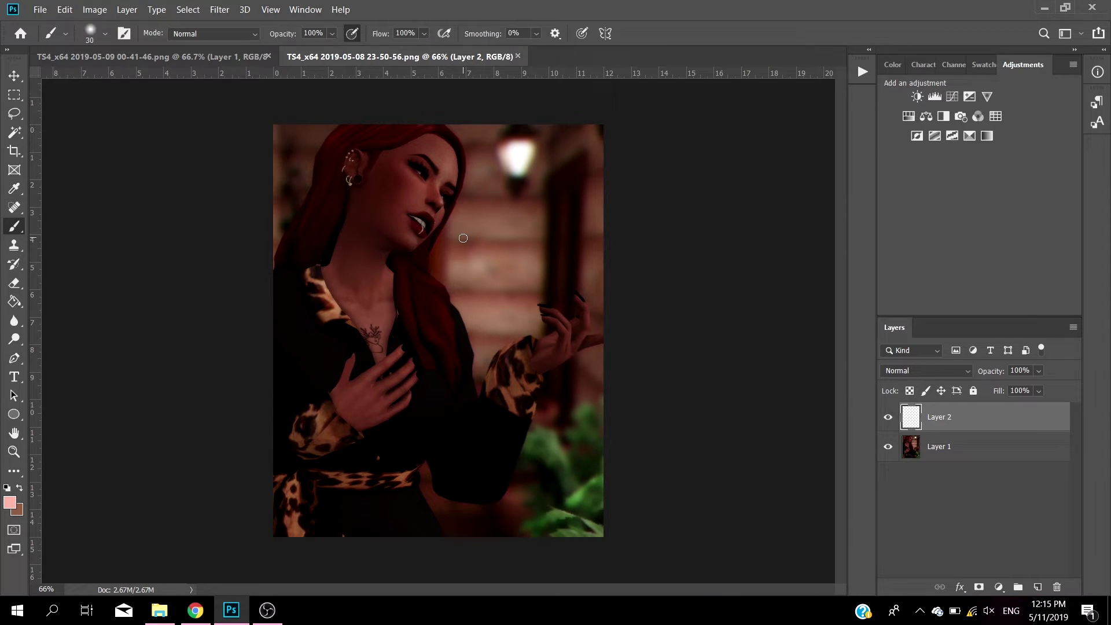
pyautogui.click(442, 156)
pyautogui.press('[')
pyautogui.hotkey('ctrl', 'z')
pyautogui.press('[')
pyautogui.moveTo(445, 159)
pyautogui.mouseDown()
pyautogui.moveTo(406, 174)
pyautogui.moveTo(419, 193)
pyautogui.mouseUp()
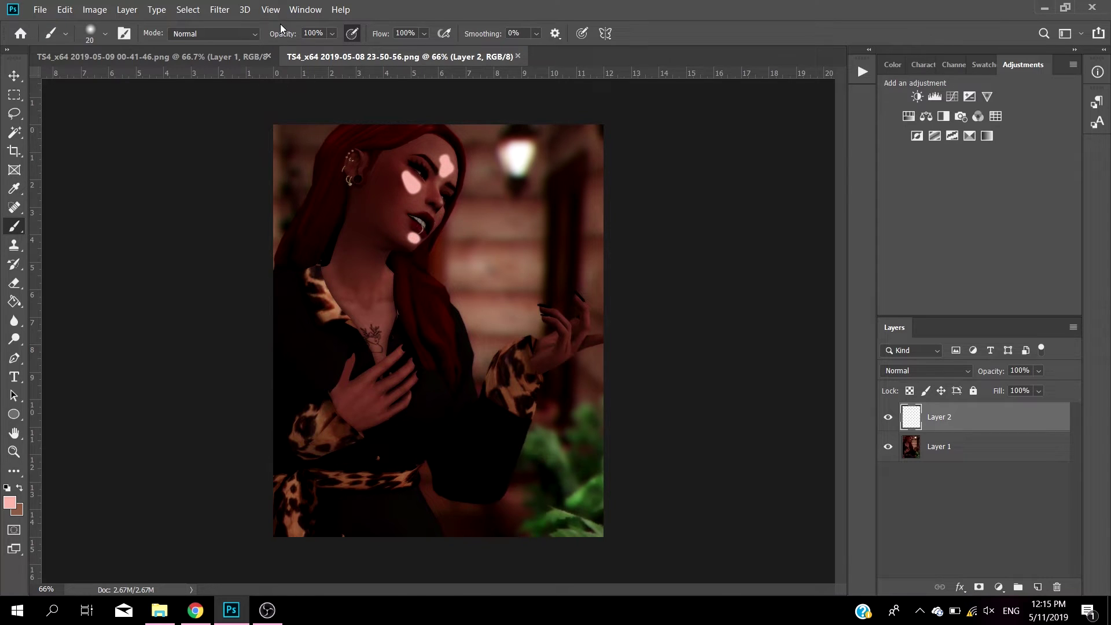
pyautogui.click(409, 238)
# Set the highlight layer's blend mode to Soft Light and apply a Gaussian Blur with a radius of 16.6 pixels
pyautogui.click(918, 369)
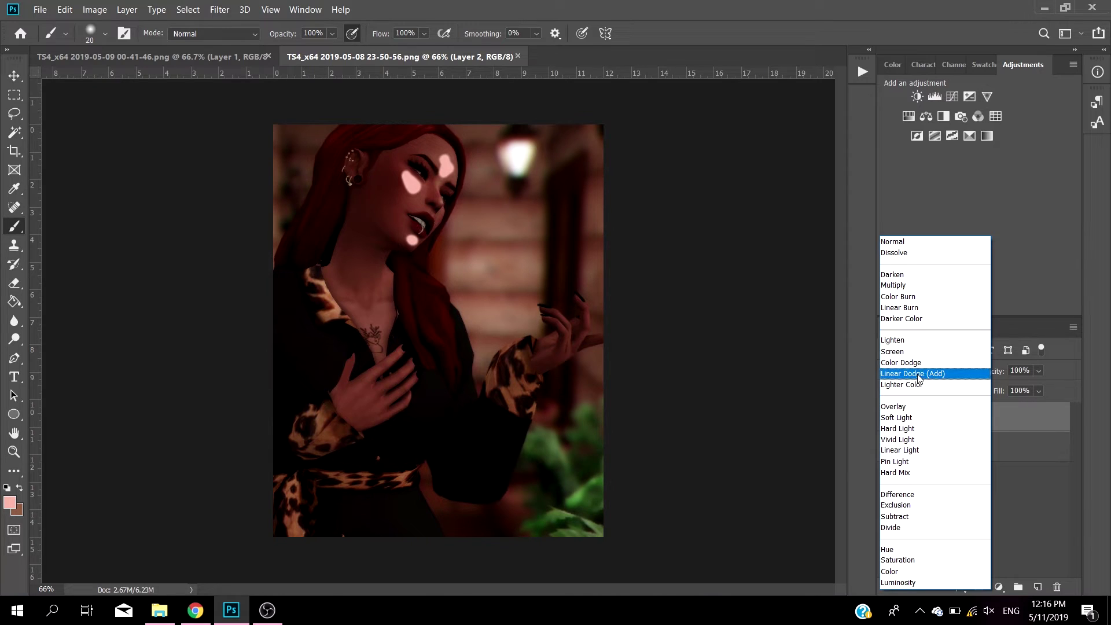
pyautogui.click(915, 417)
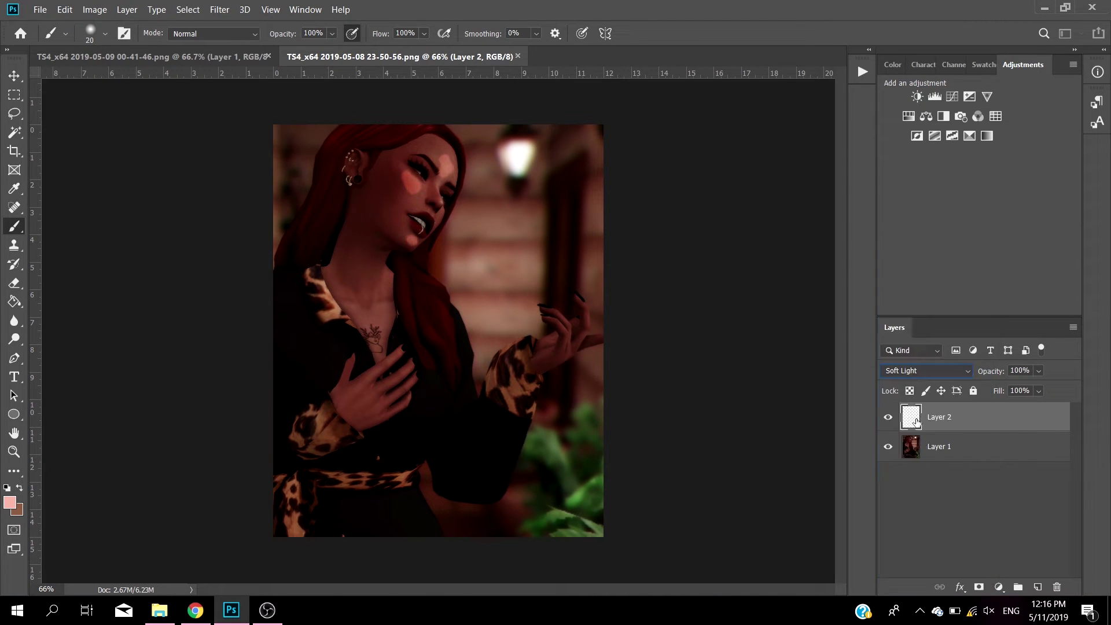
pyautogui.click(219, 9)
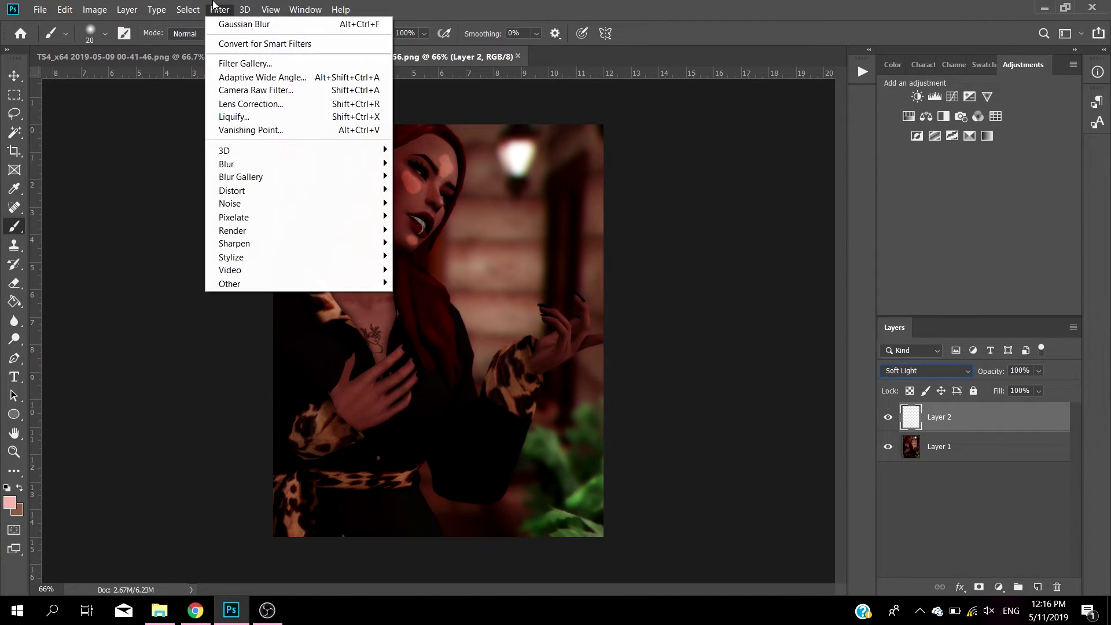
pyautogui.moveTo(364, 164)
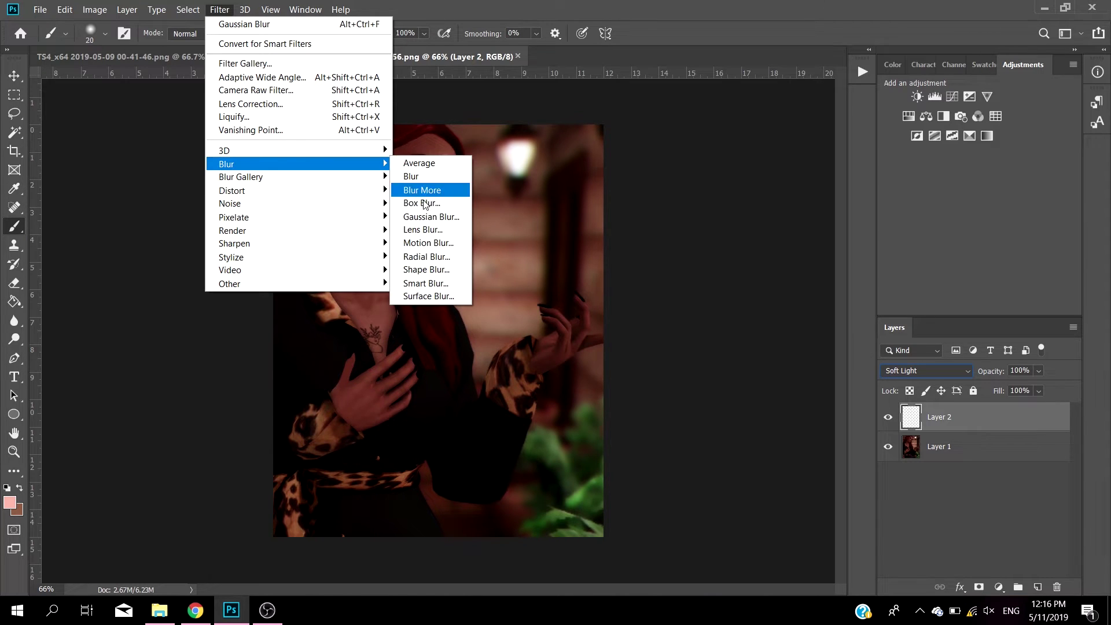
pyautogui.click(431, 217)
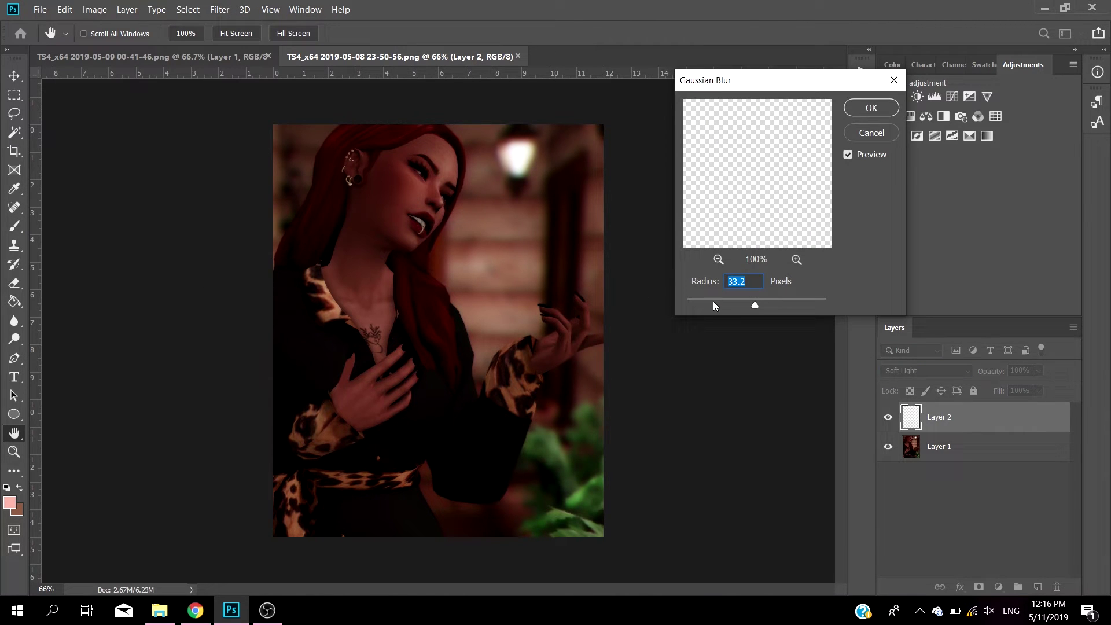
pyautogui.click(732, 302)
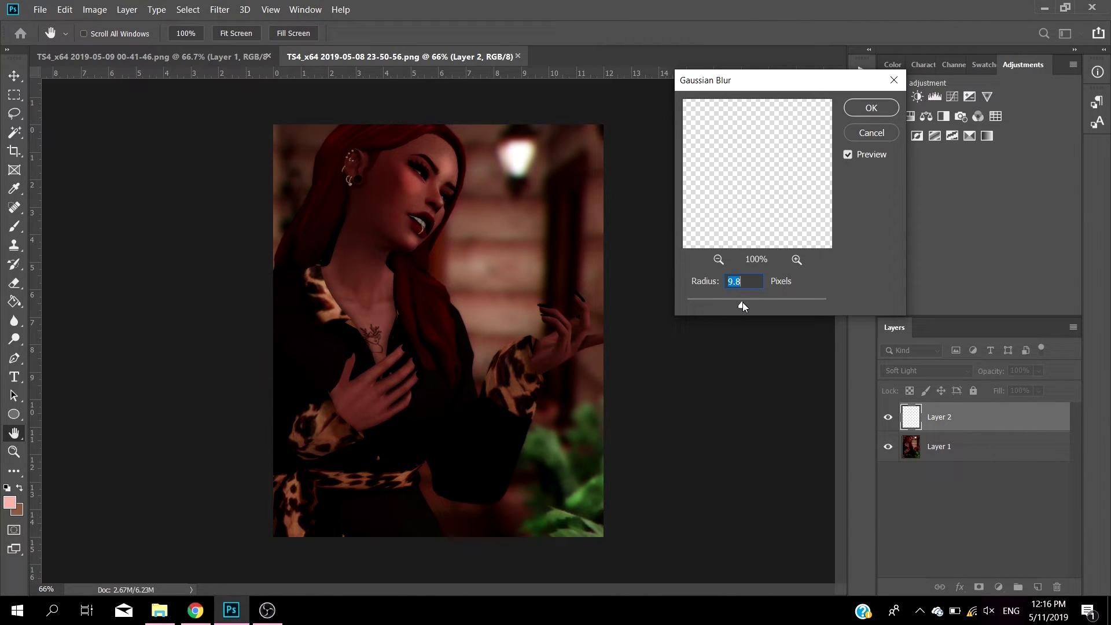
pyautogui.moveTo(742, 302); pyautogui.dragTo(747, 305)
pyautogui.click(871, 107)
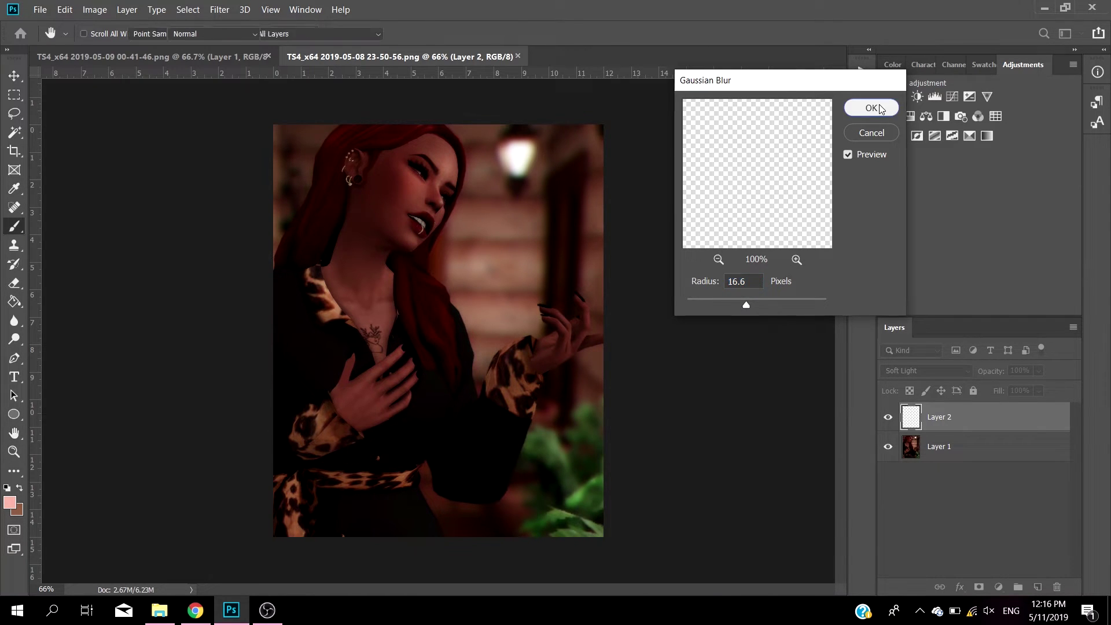
# Lower the highlight layer's opacity to 62% and merge it down into the image layer
pyautogui.click(1040, 370)
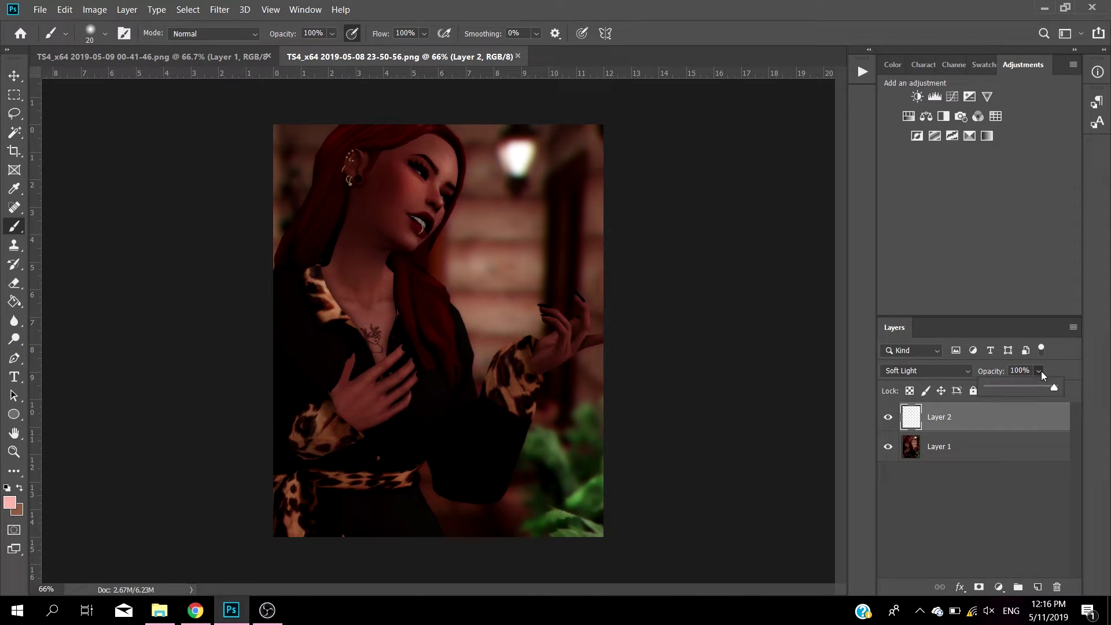
pyautogui.click(1027, 386)
pyautogui.moveTo(1029, 384); pyautogui.dragTo(1031, 387)
pyautogui.click(1040, 371)
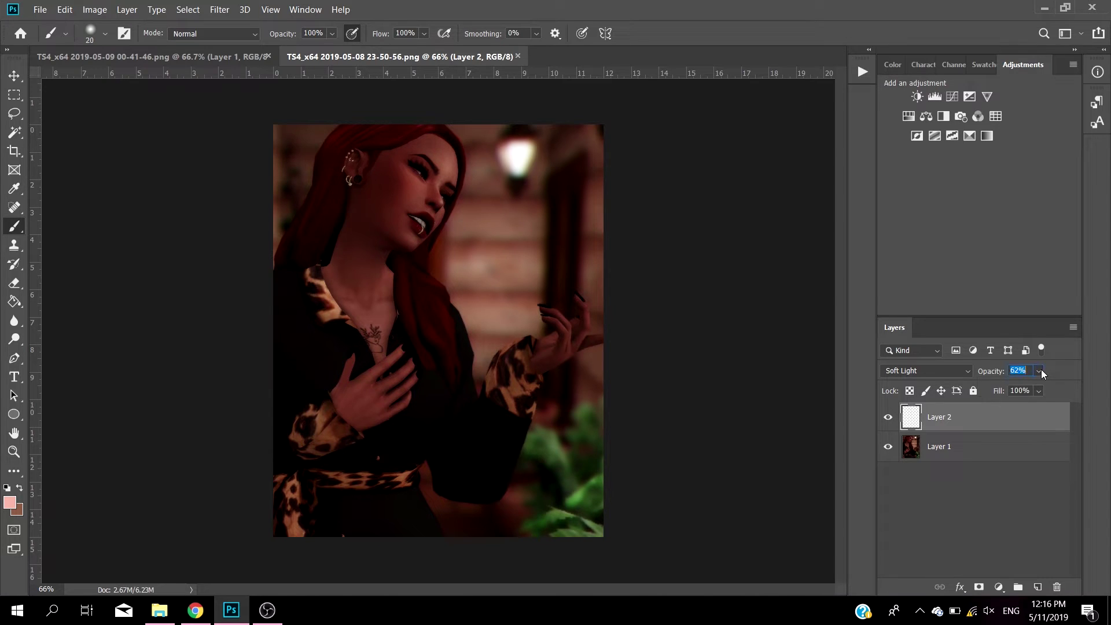
pyautogui.hotkey('ctrl', 'e')
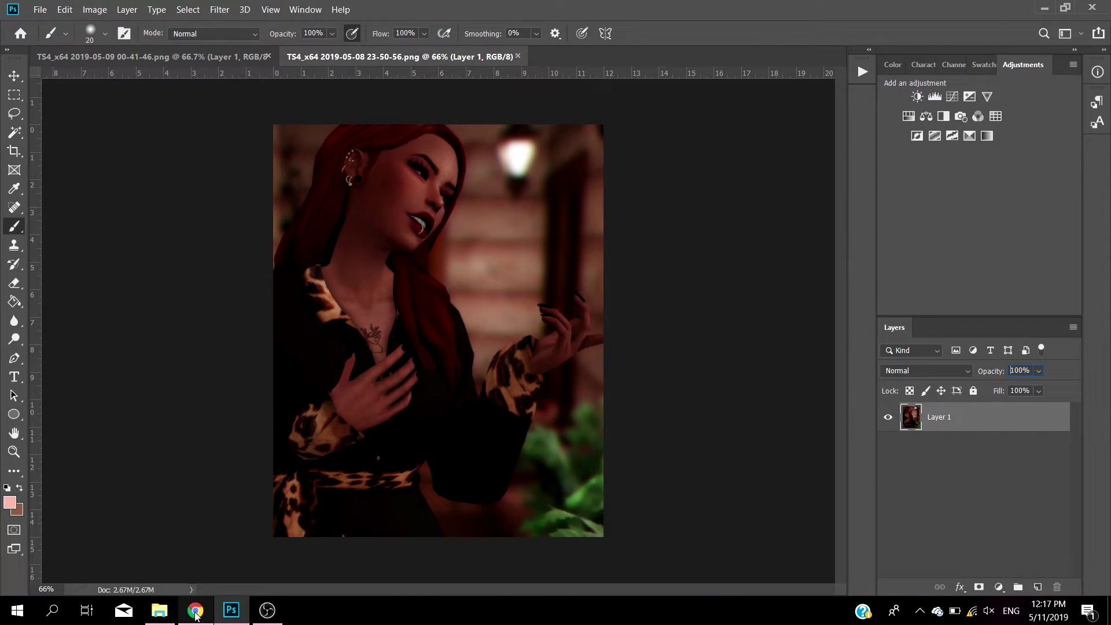
# Place the pink-rose-petal-falling PNG from the Flowers folder into the portrait as a new layer
pyautogui.click(159, 610)
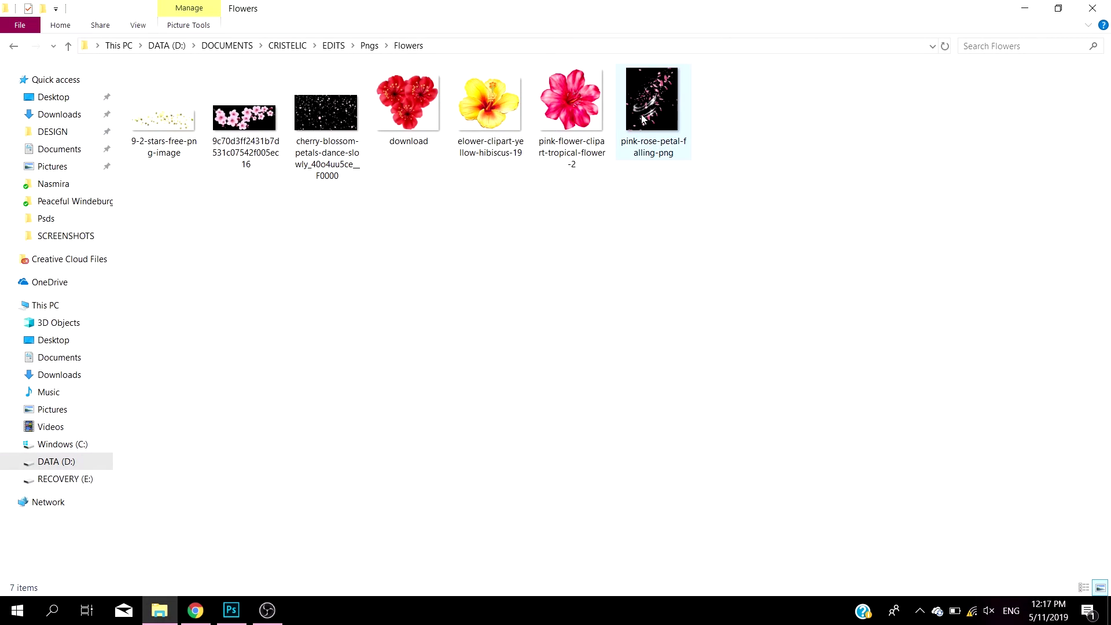
pyautogui.moveTo(660, 120); pyautogui.dragTo(391, 323)
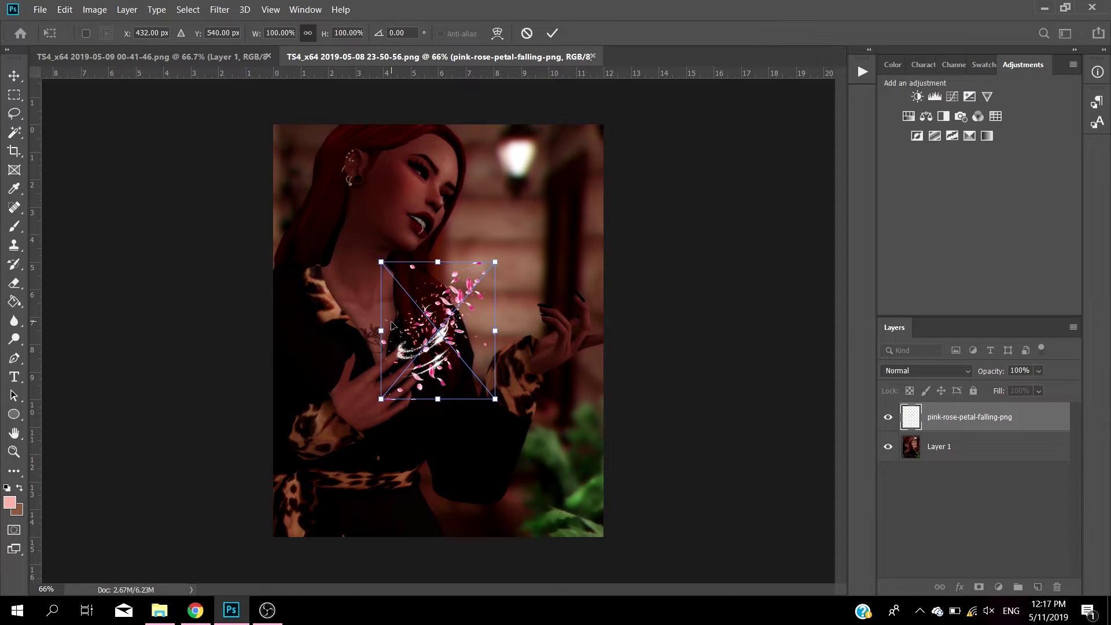
pyautogui.press('Return')
pyautogui.press('b')
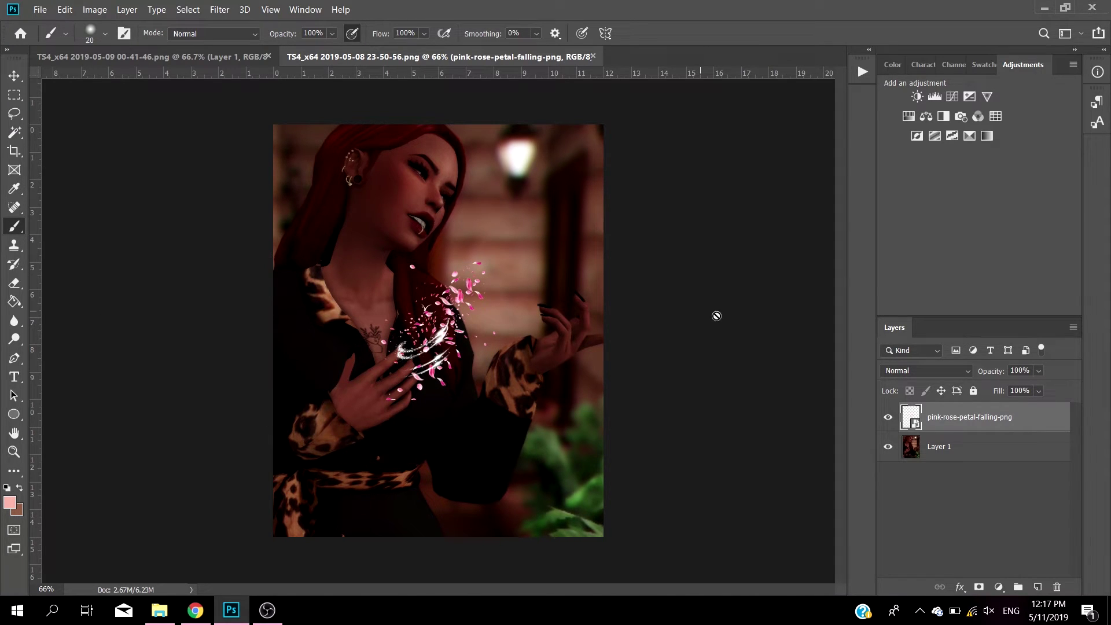
# Rasterize the petal layer and set its blend mode to Color Dodge
pyautogui.rightClick(955, 432)
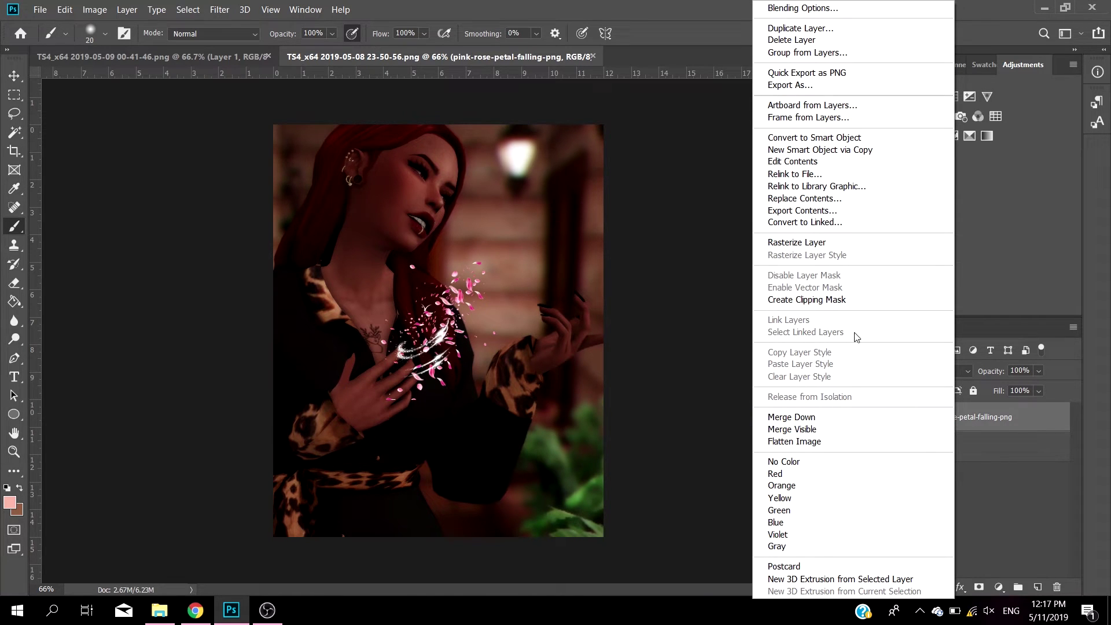
pyautogui.click(788, 241)
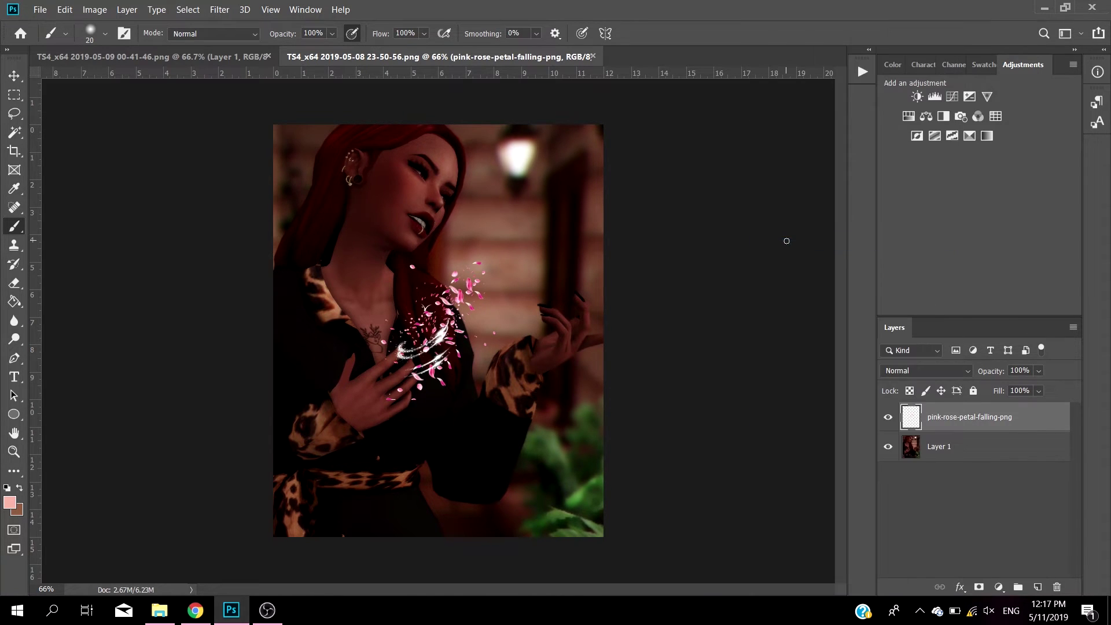
pyautogui.click(927, 372)
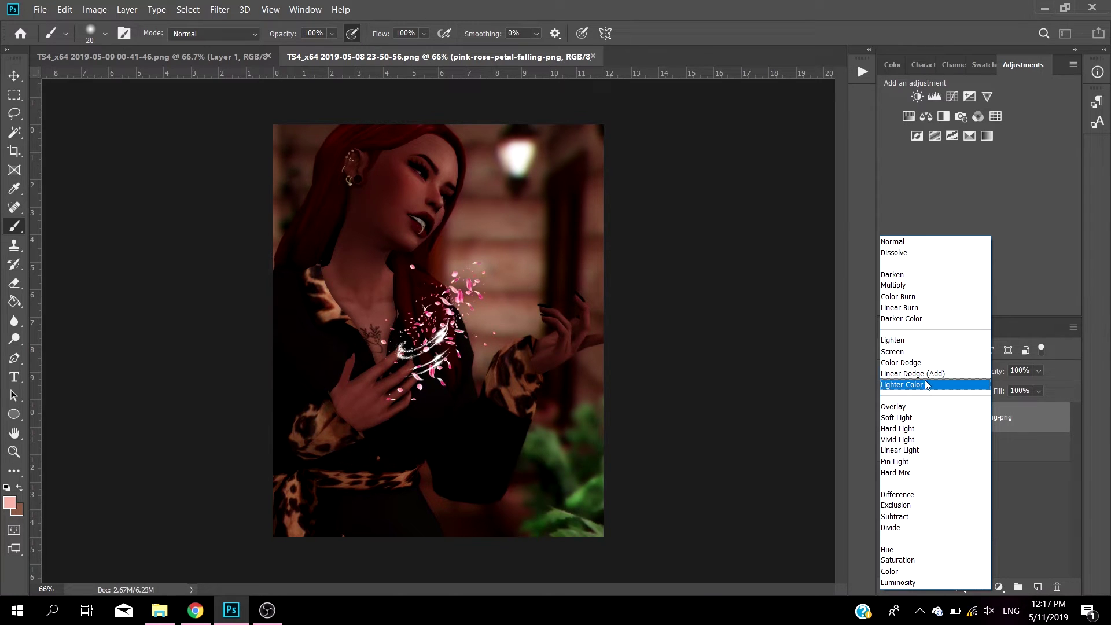
pyautogui.click(914, 364)
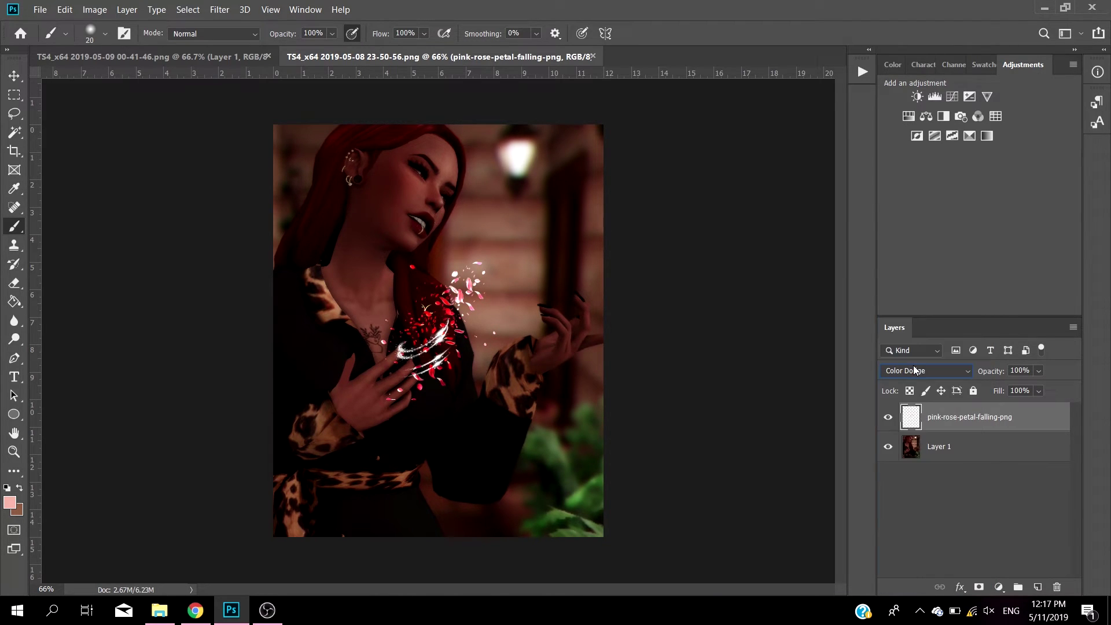
# Undo the accidental move of the portrait and lock Layer 1 completely
pyautogui.click(15, 76)
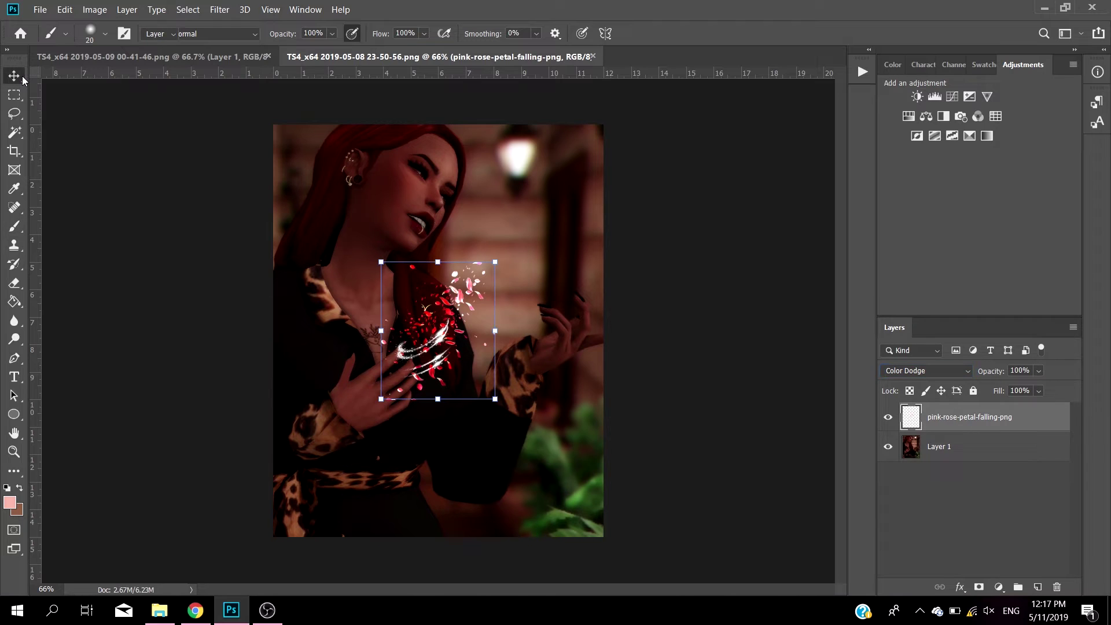
pyautogui.moveTo(431, 350); pyautogui.dragTo(468, 349)
pyautogui.hotkey('ctrl', 'z')
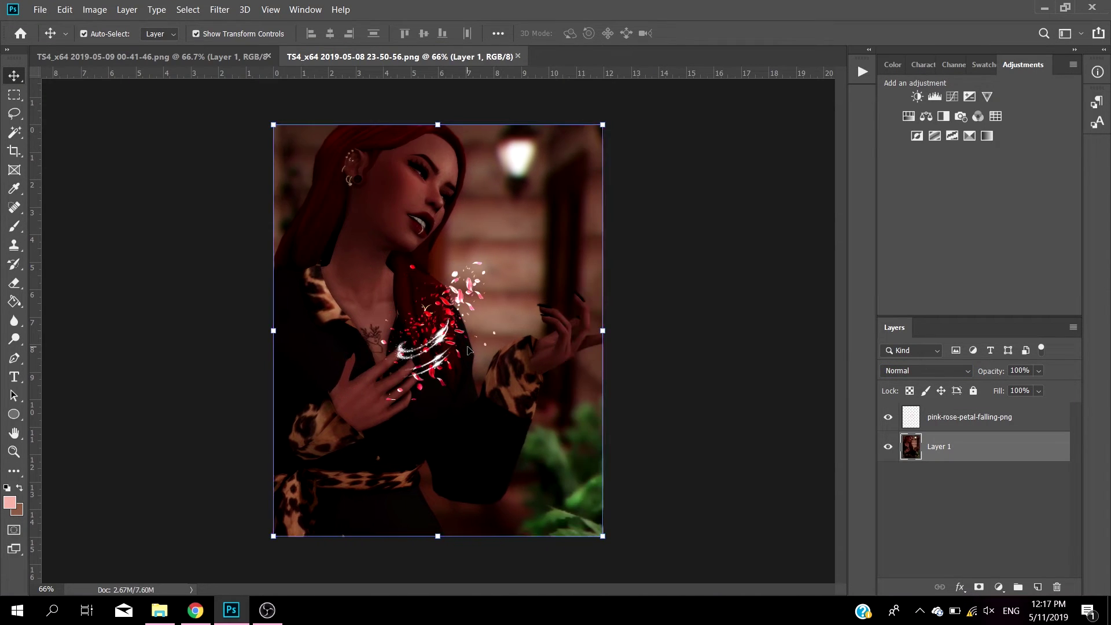
pyautogui.click(973, 390)
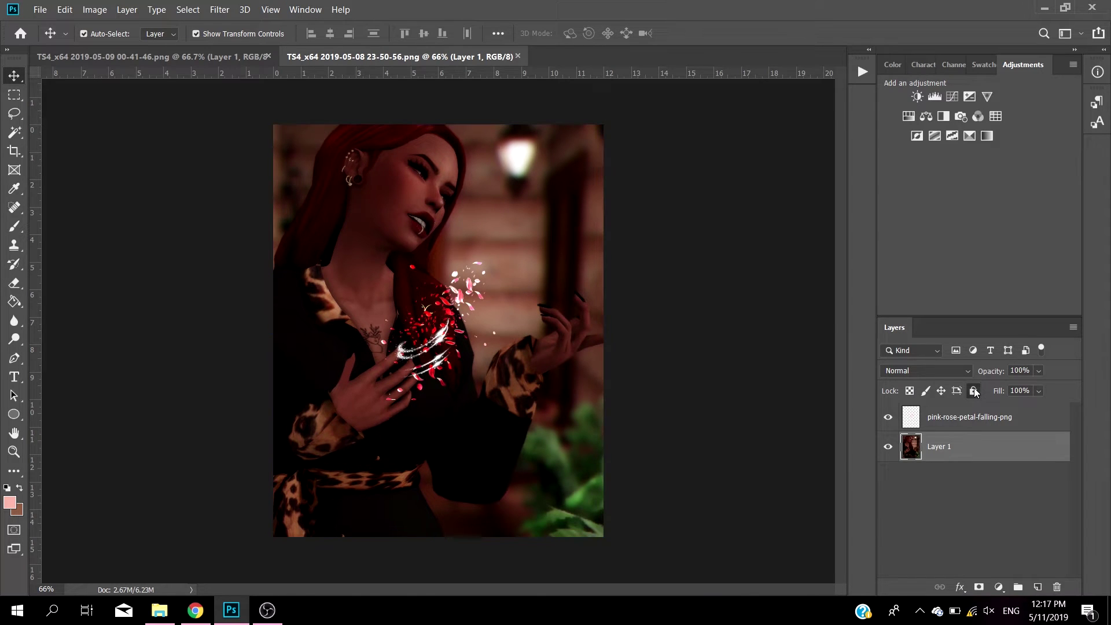
# Move the petals onto the raised hand, rotate them about 10° counterclockwise and scale them down slightly
pyautogui.click(425, 341)
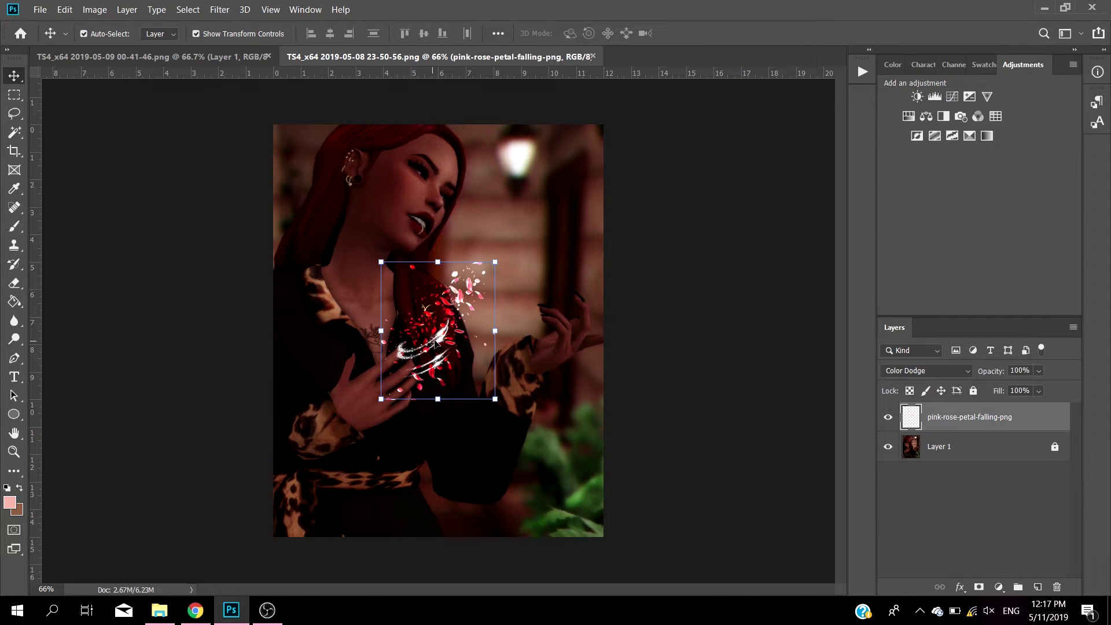
pyautogui.moveTo(459, 334)
pyautogui.mouseDown()
pyautogui.moveTo(535, 307)
pyautogui.moveTo(577, 314)
pyautogui.moveTo(567, 313)
pyautogui.mouseUp()
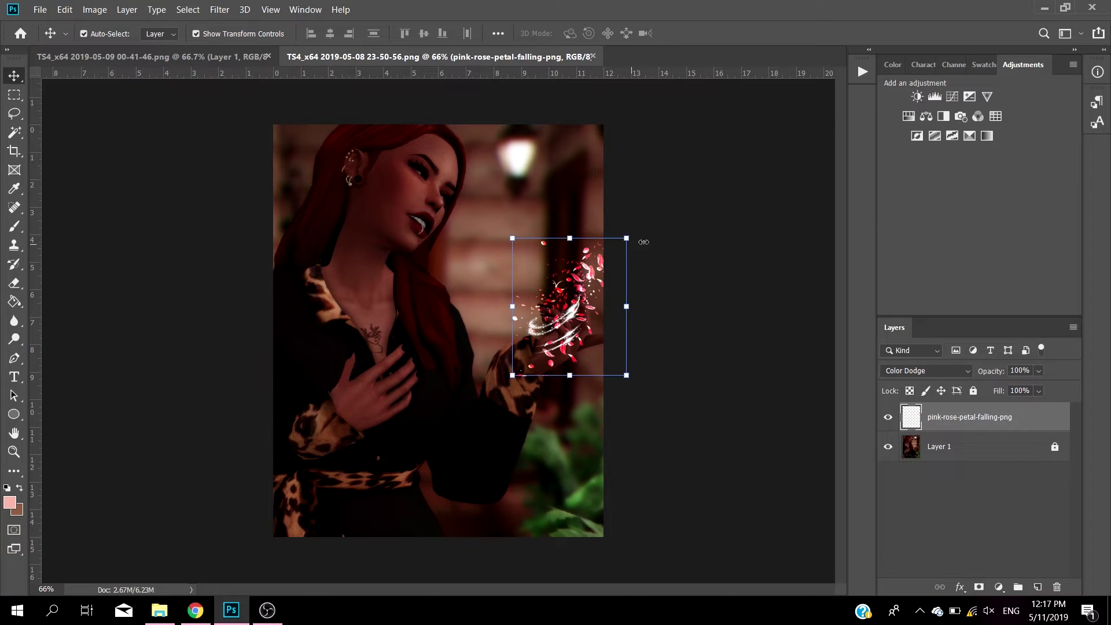
pyautogui.moveTo(634, 236); pyautogui.dragTo(612, 228)
pyautogui.moveTo(573, 347); pyautogui.dragTo(570, 337)
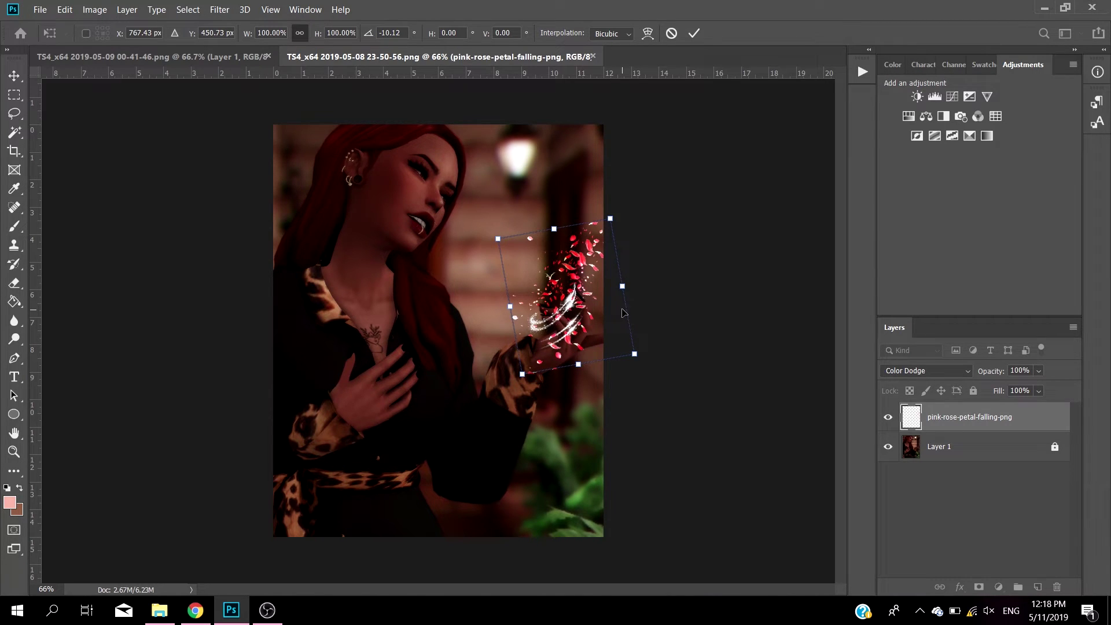
pyautogui.moveTo(496, 236); pyautogui.dragTo(503, 247)
pyautogui.moveTo(578, 313); pyautogui.dragTo(567, 316)
pyautogui.press('Return')
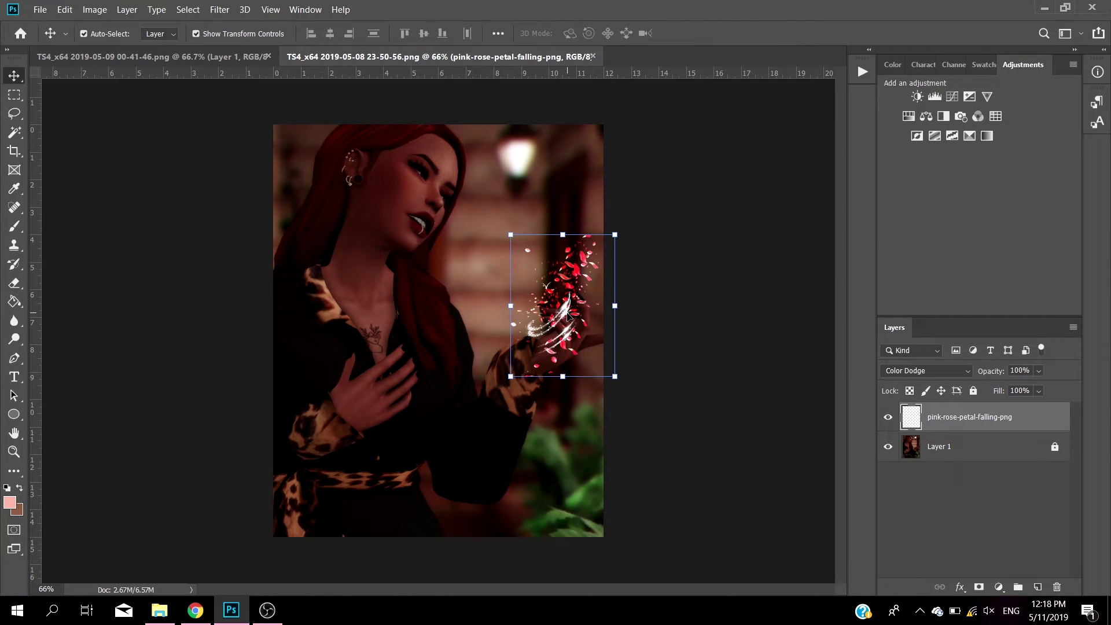
# Lower the petal layer's opacity to 34%
pyautogui.click(744, 432)
pyautogui.click(990, 419)
pyautogui.click(1039, 371)
pyautogui.click(1018, 386)
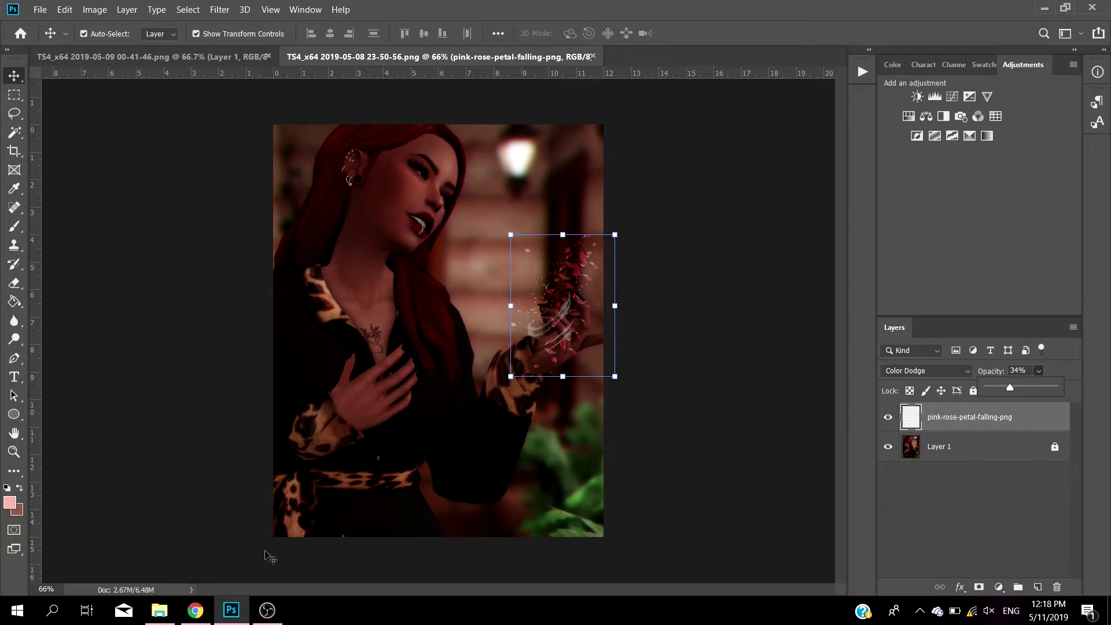
pyautogui.press('3')
pyautogui.press('4')
# Add a layer mask to the petal layer
pyautogui.click(44, 588)
pyautogui.click(949, 439)
pyautogui.click(919, 421)
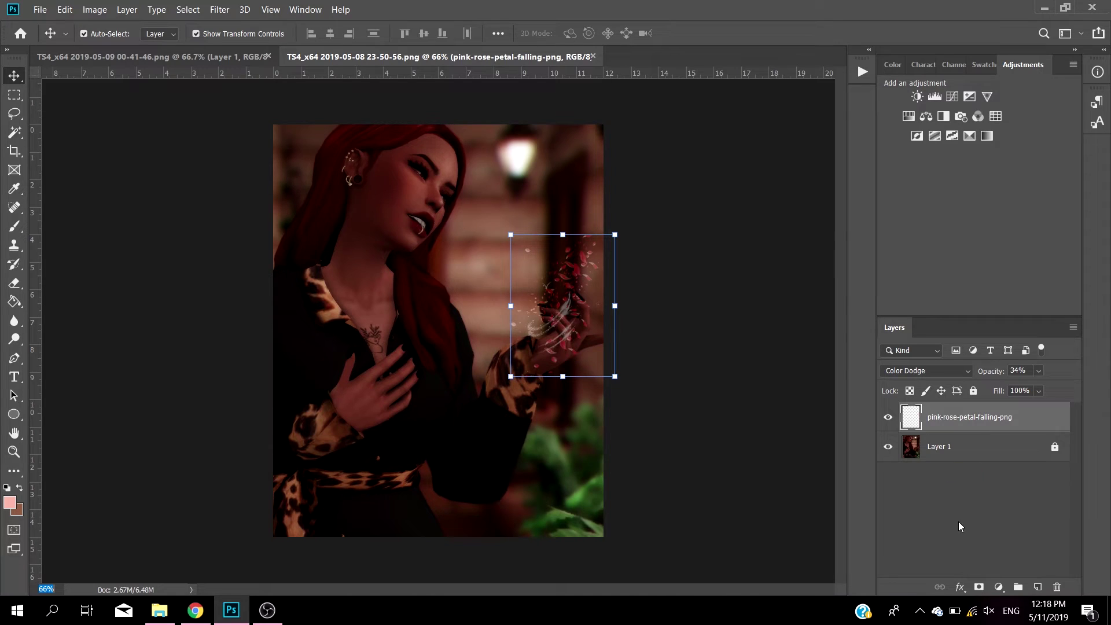
pyautogui.click(978, 588)
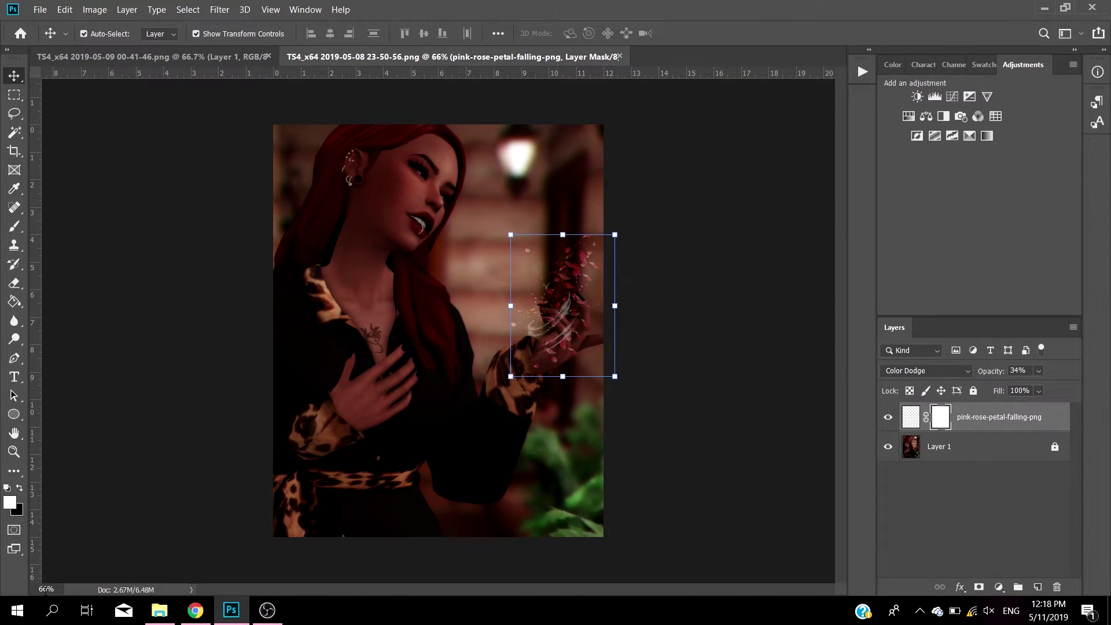
# Raise the petal layer's opacity back to 100% for a close view of the hand at 150% zoom
pyautogui.click(47, 589)
pyautogui.write('150')
pyautogui.press('Return')
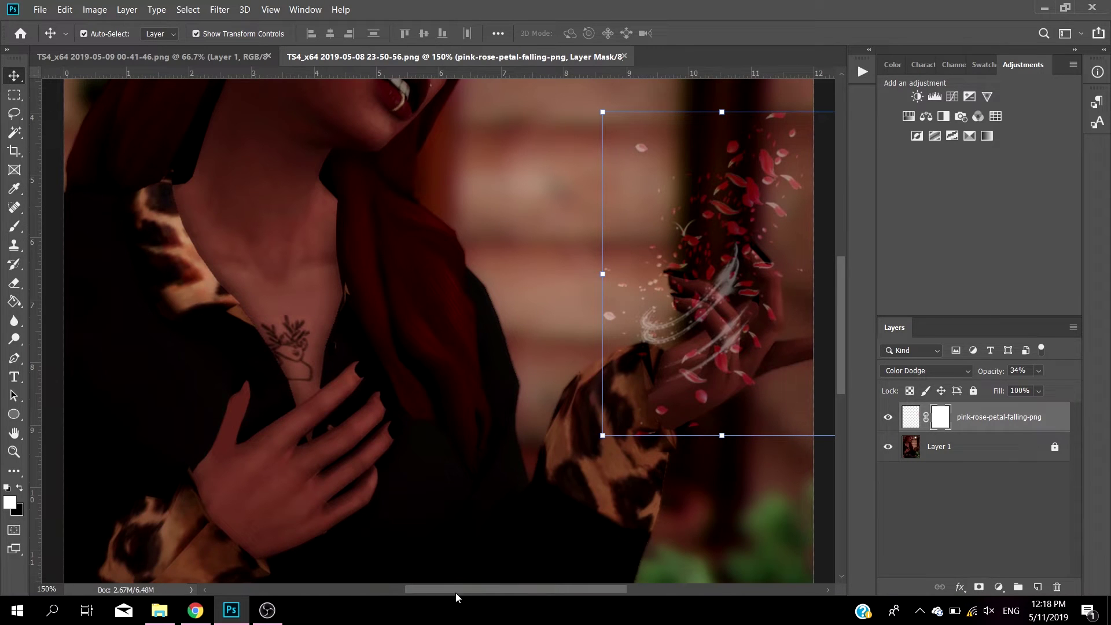
pyautogui.moveTo(456, 589); pyautogui.dragTo(508, 579)
pyautogui.click(913, 417)
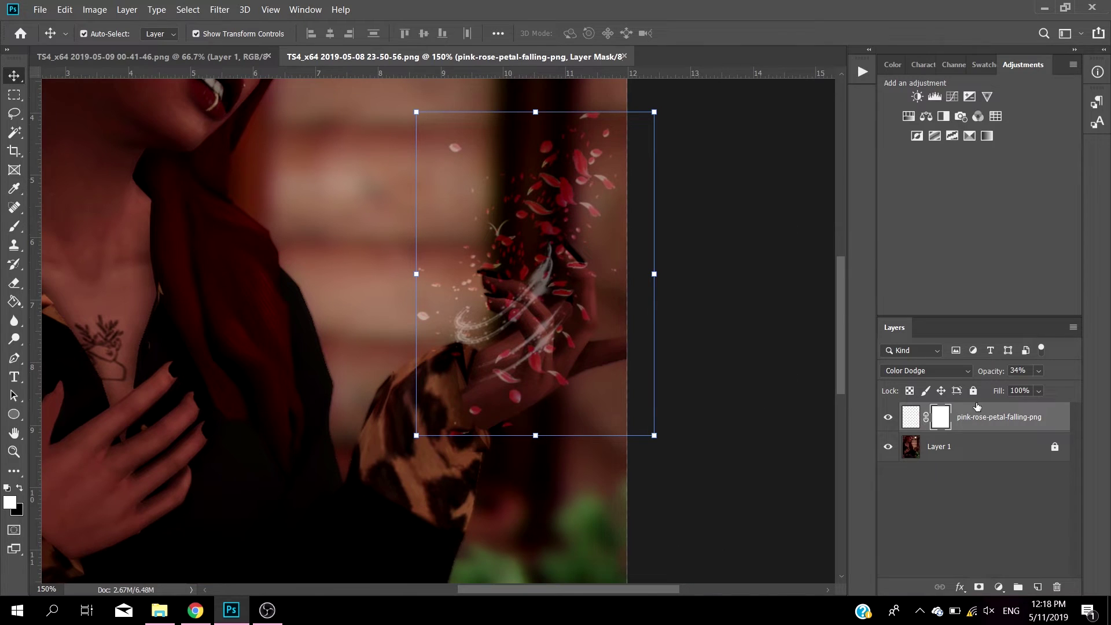
pyautogui.click(1038, 372)
pyautogui.moveTo(1039, 376); pyautogui.dragTo(1106, 386)
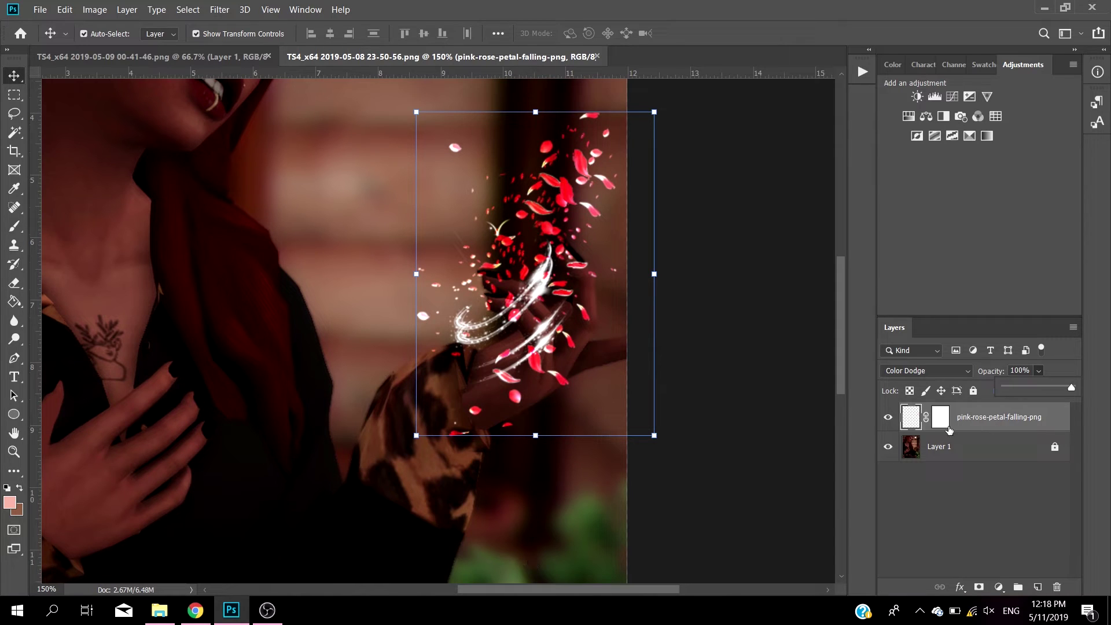
pyautogui.doubleClick(941, 425)
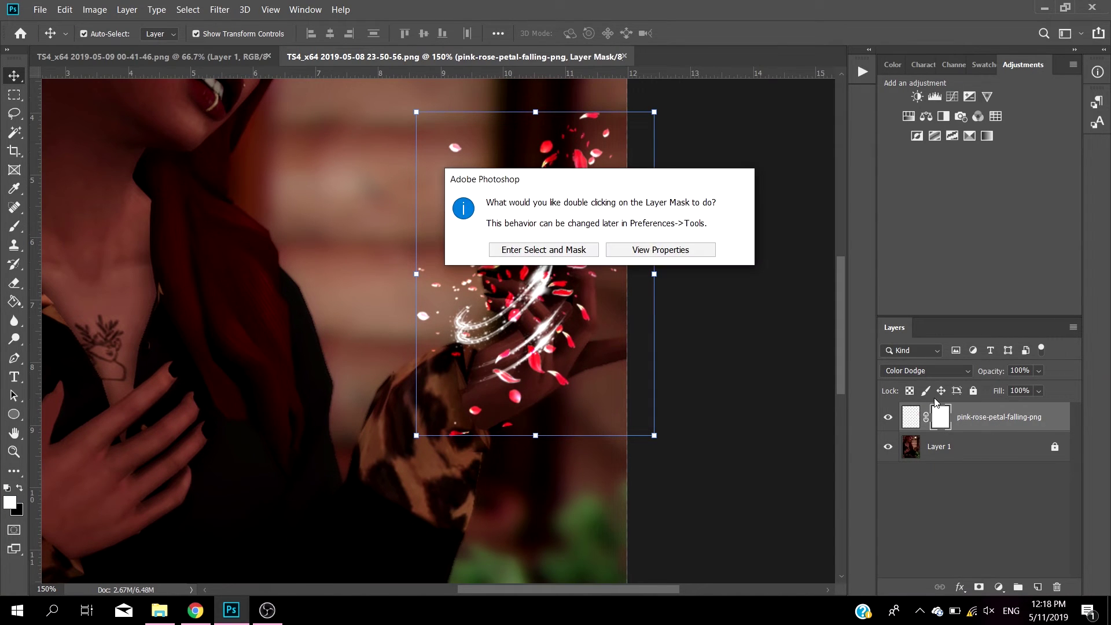
pyautogui.click(646, 252)
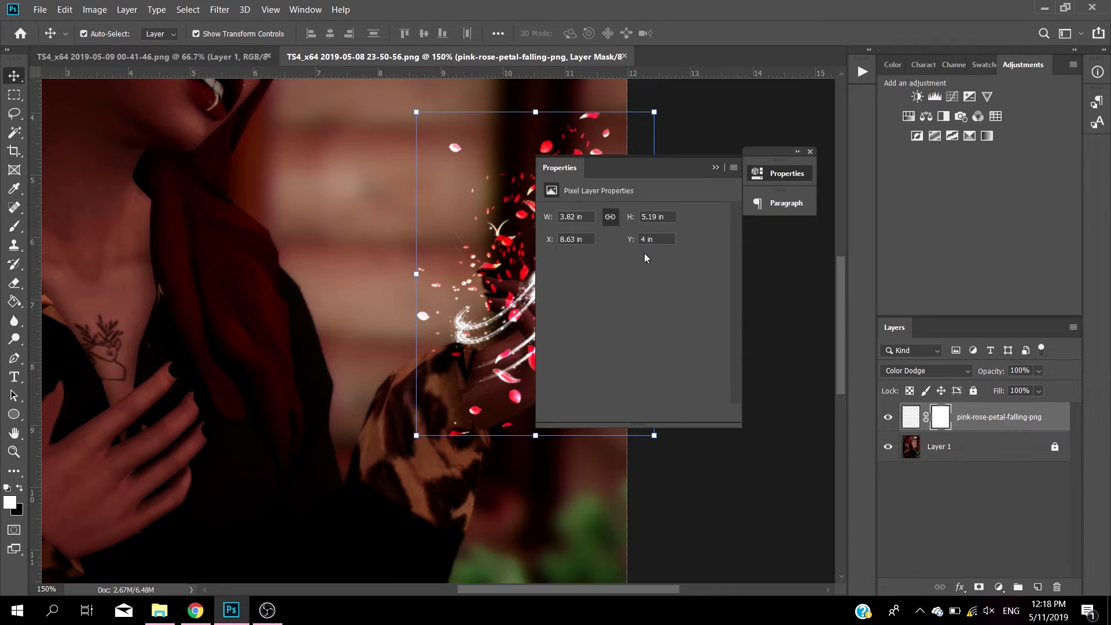
pyautogui.click(810, 152)
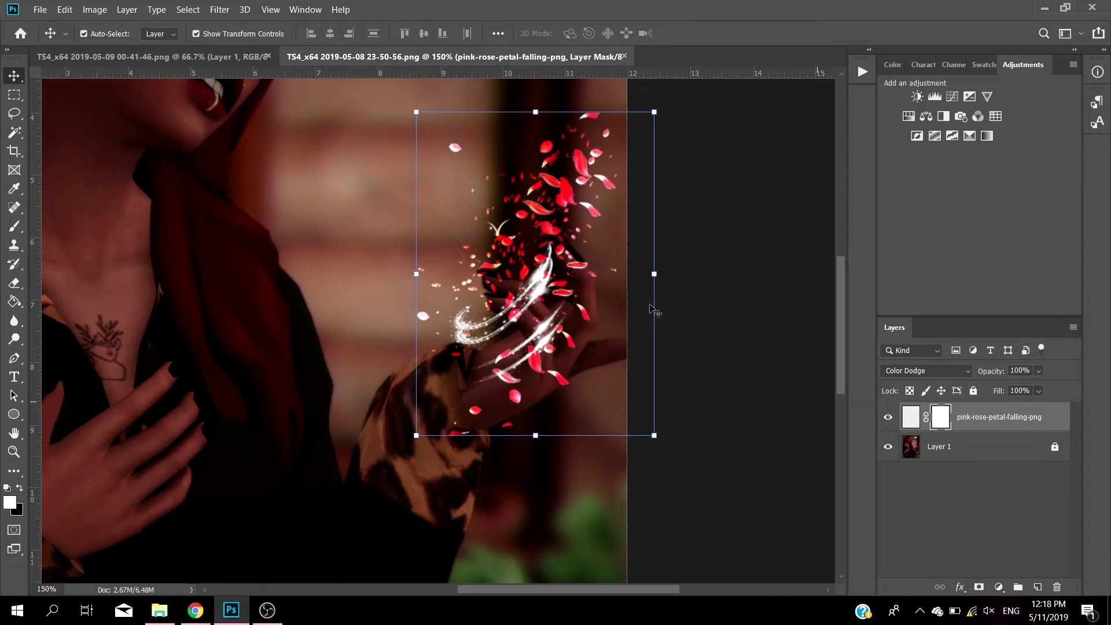
# Try hiding the upper petals by painting black on the layer mask with a 70 px brush, and restore them with white
pyautogui.click(16, 227)
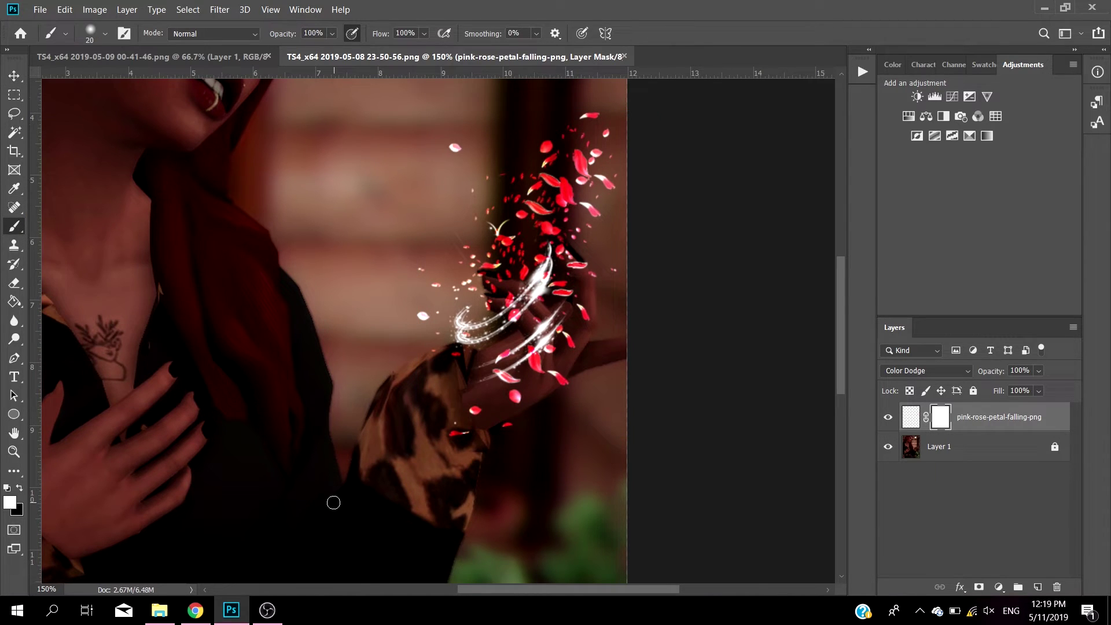
pyautogui.press(']')
pyautogui.press(']')
pyautogui.press(']')
pyautogui.press('x')
pyautogui.press('x')
pyautogui.press('x')
pyautogui.press('x')
pyautogui.press('x')
pyautogui.press('x')
pyautogui.press('x')
pyautogui.press(']')
pyautogui.press(']')
pyautogui.moveTo(629, 168)
pyautogui.mouseDown()
pyautogui.moveTo(602, 139)
pyautogui.moveTo(519, 137)
pyautogui.moveTo(615, 237)
pyautogui.moveTo(515, 119)
pyautogui.mouseUp()
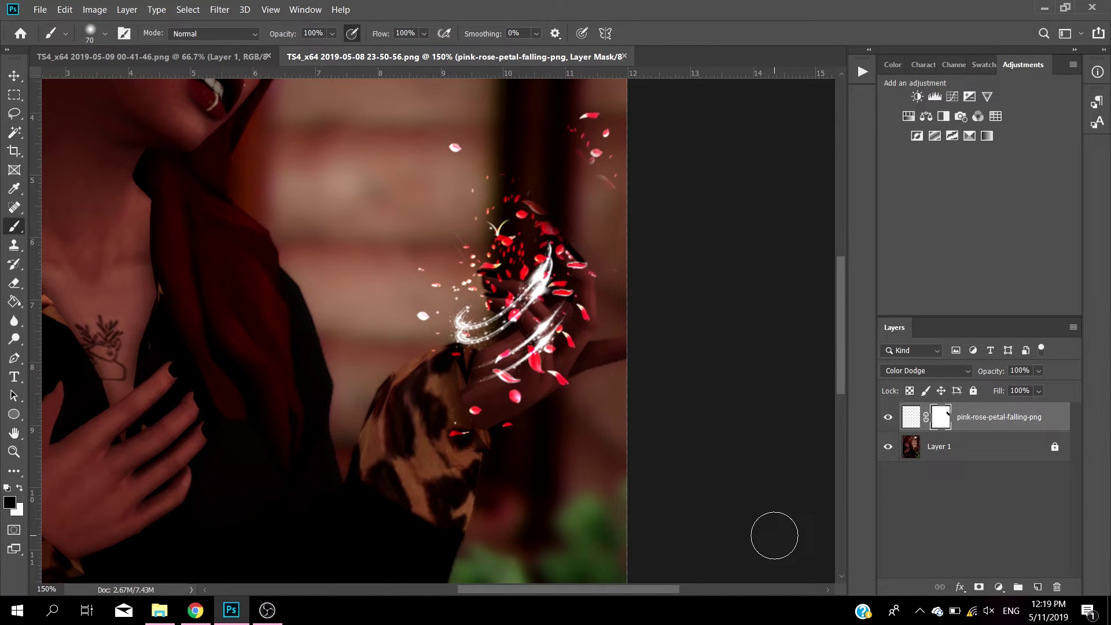
pyautogui.press('x')
pyautogui.moveTo(548, 148)
pyautogui.mouseDown()
pyautogui.moveTo(575, 141)
pyautogui.moveTo(555, 191)
pyautogui.mouseUp()
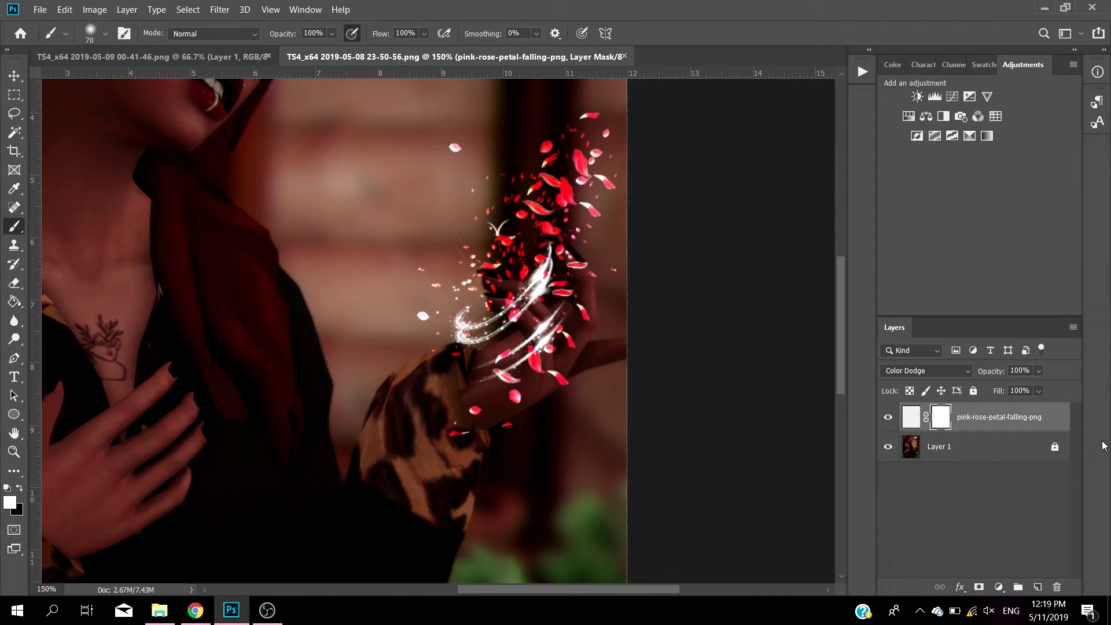
# Reduce the petal layer's opacity to 29%
pyautogui.click(1038, 373)
pyautogui.moveTo(1020, 387); pyautogui.dragTo(1006, 386)
# Paint black on the petal layer's mask with a brush of about 9 px to hide the petals and swirl over the lower curled finger
pyautogui.click(46, 588)
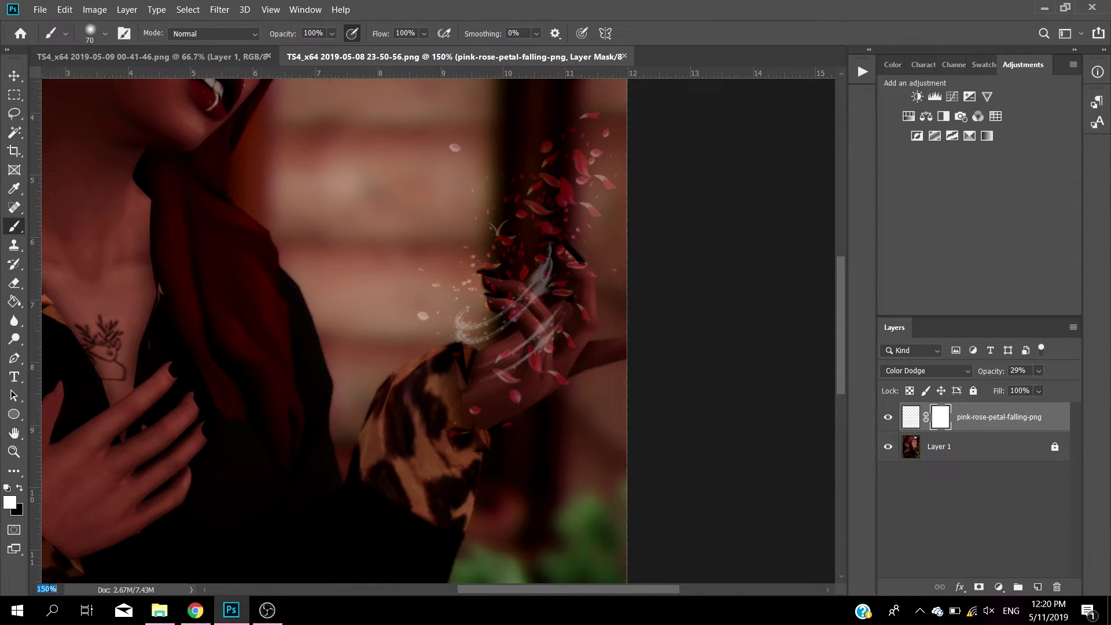
pyautogui.write('300')
pyautogui.press('Return')
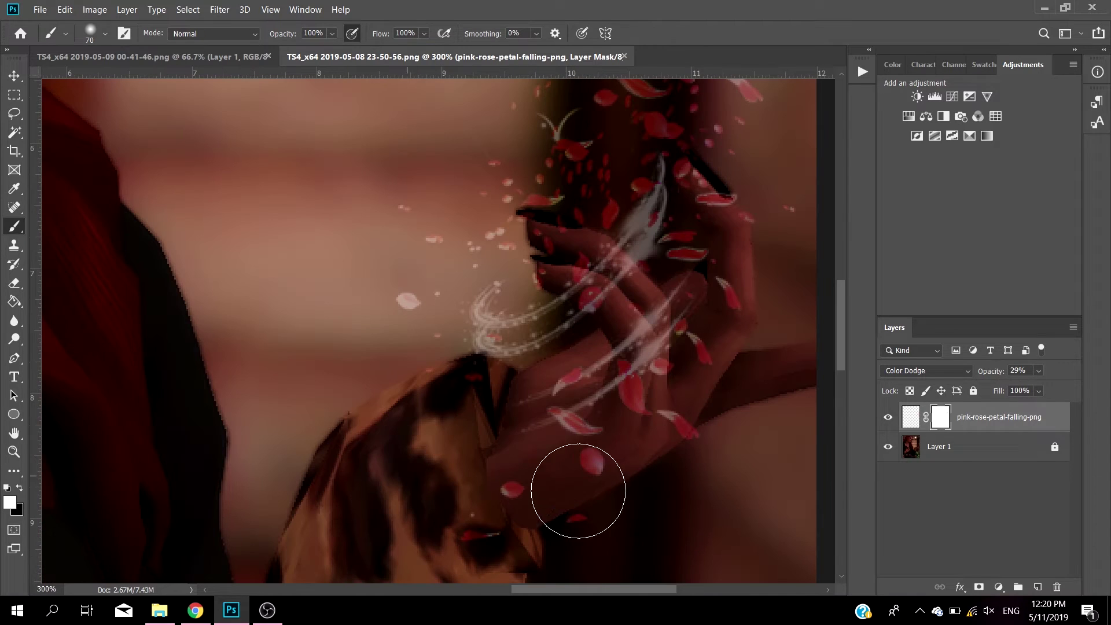
pyautogui.press('c')
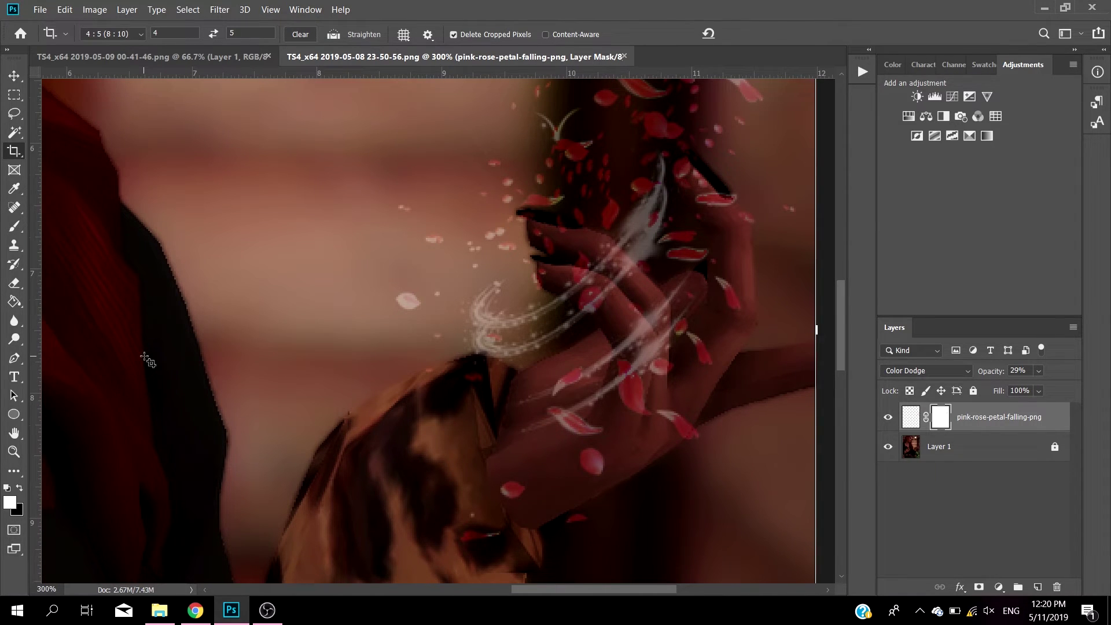
pyautogui.press('b')
pyautogui.press('x')
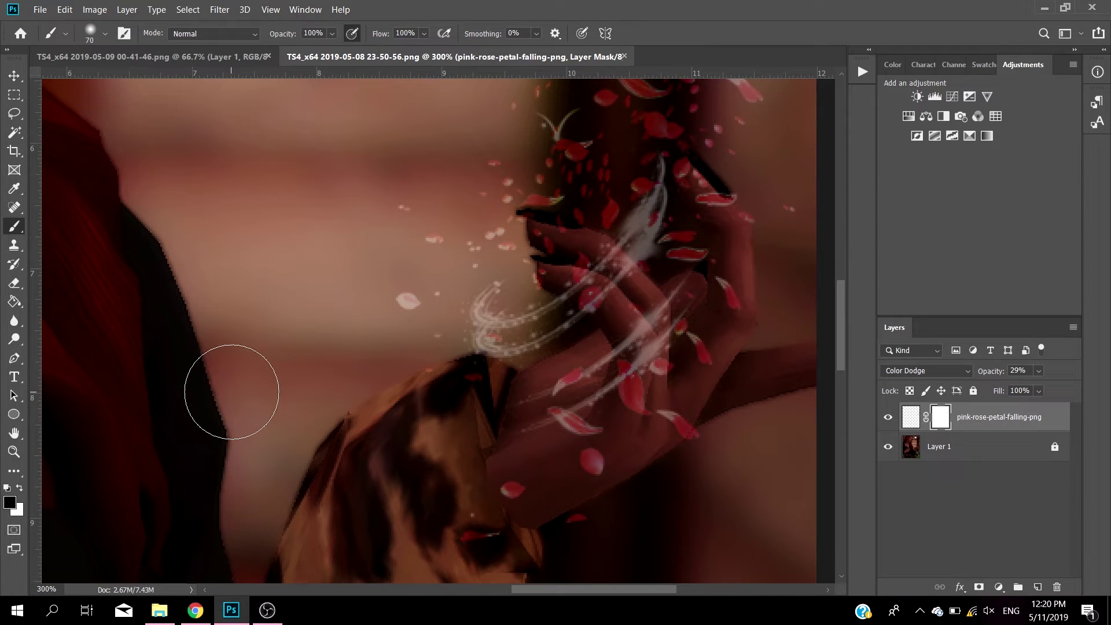
pyautogui.press('[')
pyautogui.press('[')
pyautogui.press('[')
pyautogui.press('[')
pyautogui.press('[')
pyautogui.press('[')
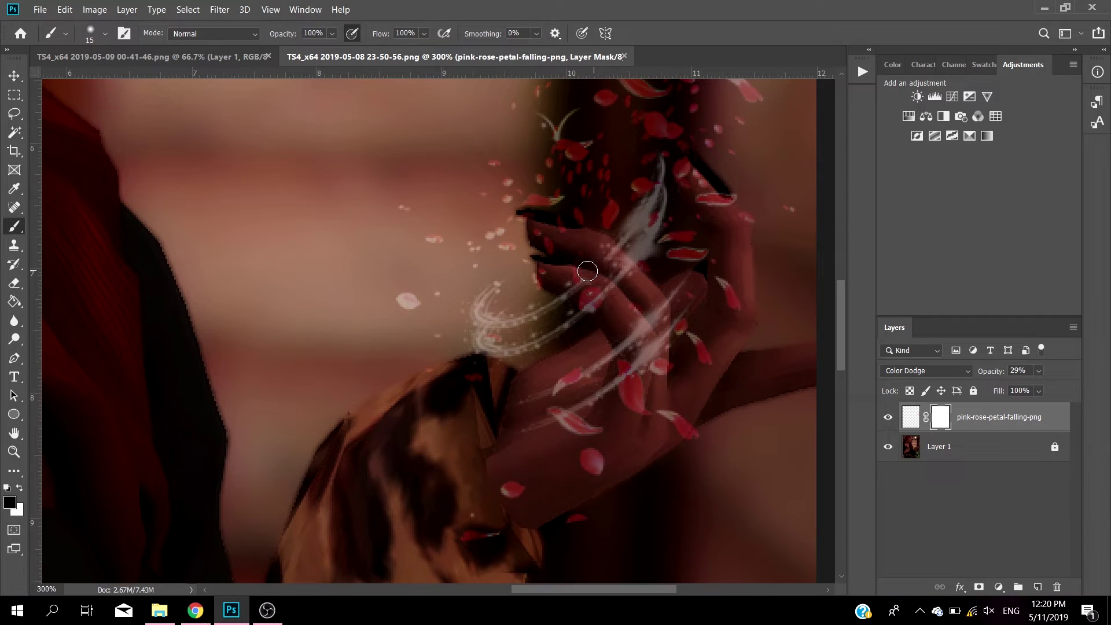
pyautogui.press('[')
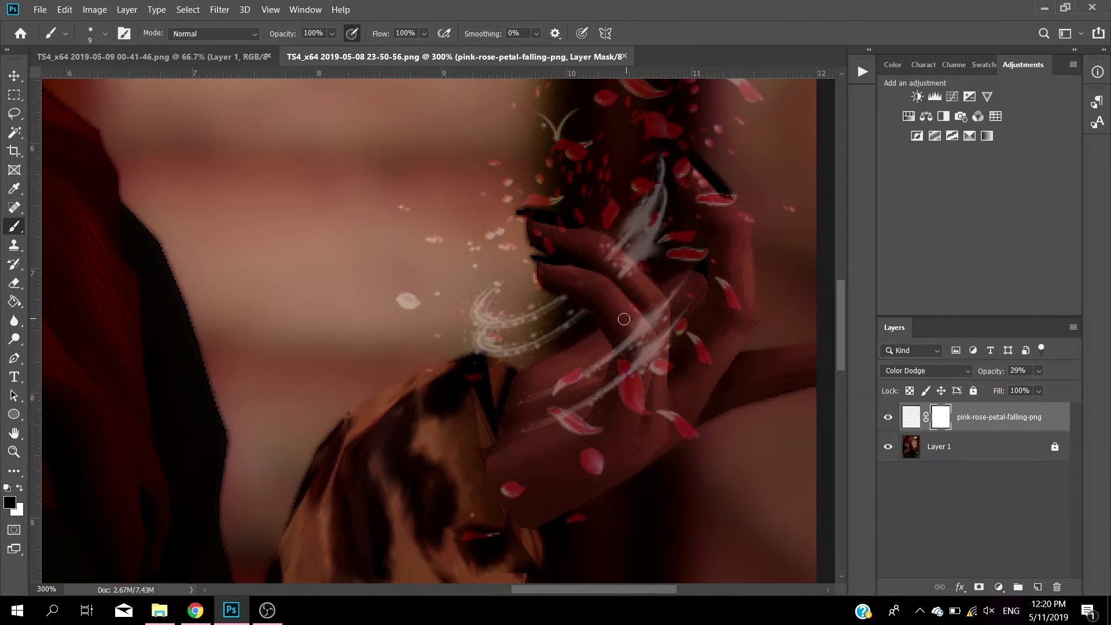
# Mask out the remaining swirl and petals over both curled fingers in black, using a 20 px brush for the broader areas
pyautogui.moveTo(618, 340)
pyautogui.mouseDown()
pyautogui.moveTo(609, 401)
pyautogui.moveTo(642, 327)
pyautogui.moveTo(624, 404)
pyautogui.moveTo(636, 322)
pyautogui.moveTo(637, 403)
pyautogui.moveTo(646, 366)
pyautogui.moveTo(651, 422)
pyautogui.moveTo(660, 401)
pyautogui.moveTo(664, 420)
pyautogui.moveTo(655, 367)
pyautogui.mouseUp()
pyautogui.press(']')
pyautogui.press(']')
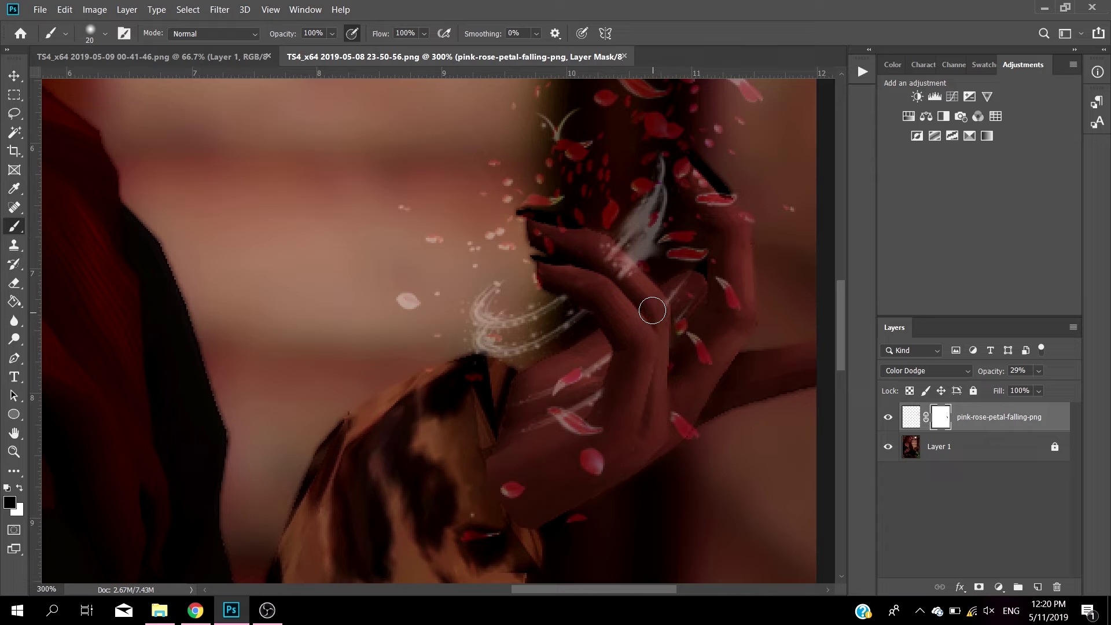
pyautogui.moveTo(651, 309)
pyautogui.mouseDown()
pyautogui.moveTo(602, 253)
pyautogui.moveTo(621, 282)
pyautogui.mouseUp()
pyautogui.press('[')
pyautogui.press('[')
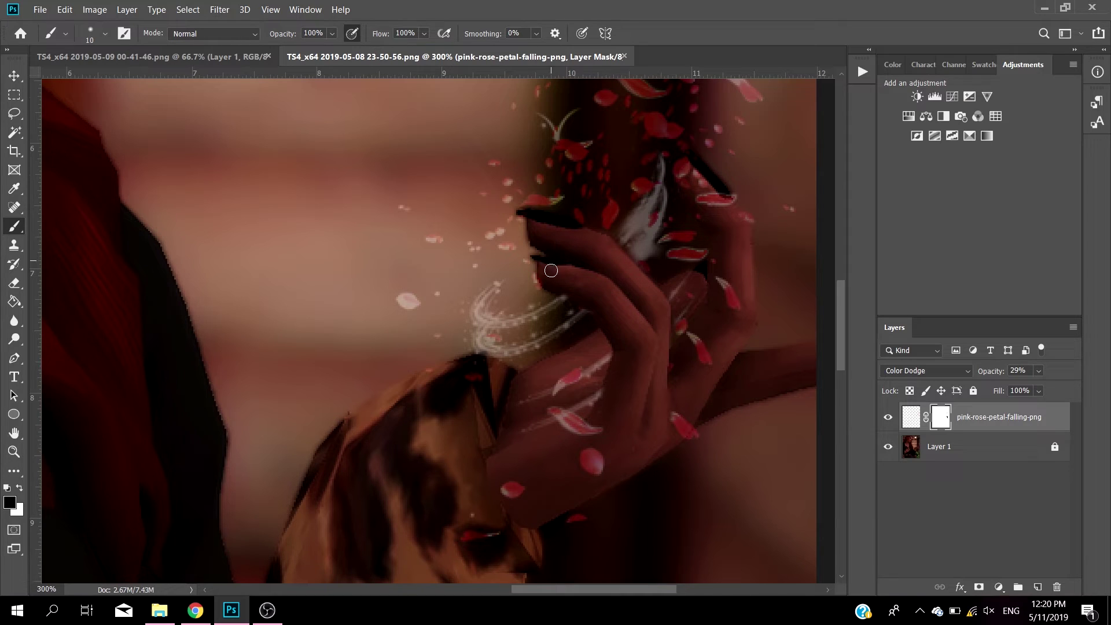
# Paint black on the mask to hide the petals over the raised outer finger and its nail, using a 10 px brush for detail
pyautogui.press(']')
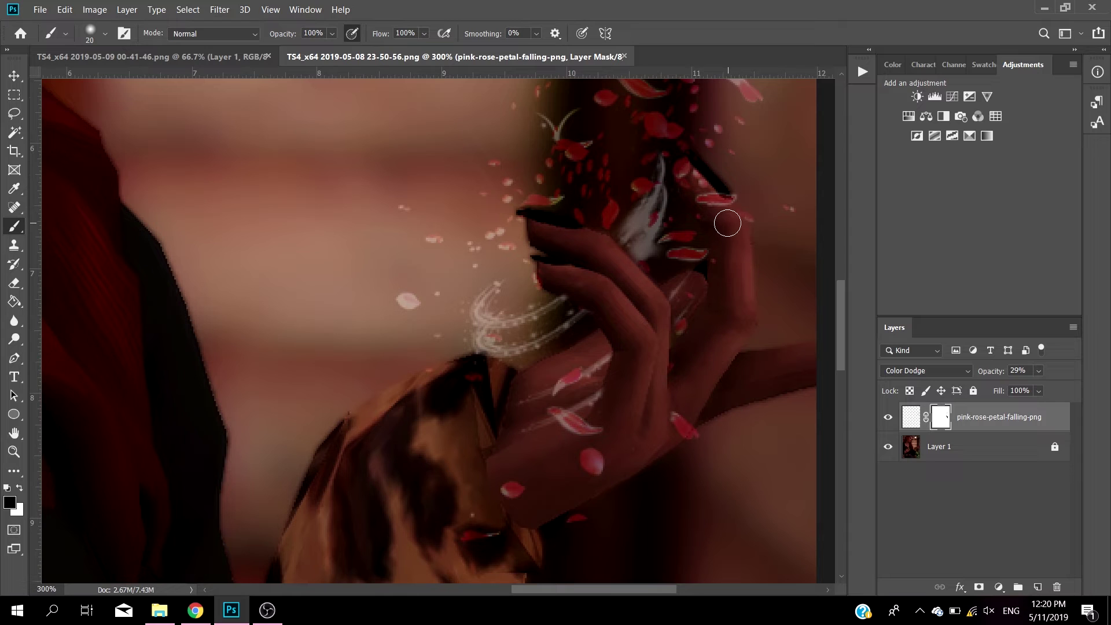
pyautogui.press('[')
pyautogui.moveTo(745, 219)
pyautogui.mouseDown()
pyautogui.moveTo(722, 199)
pyautogui.moveTo(720, 213)
pyautogui.moveTo(695, 169)
pyautogui.moveTo(685, 180)
pyautogui.mouseUp()
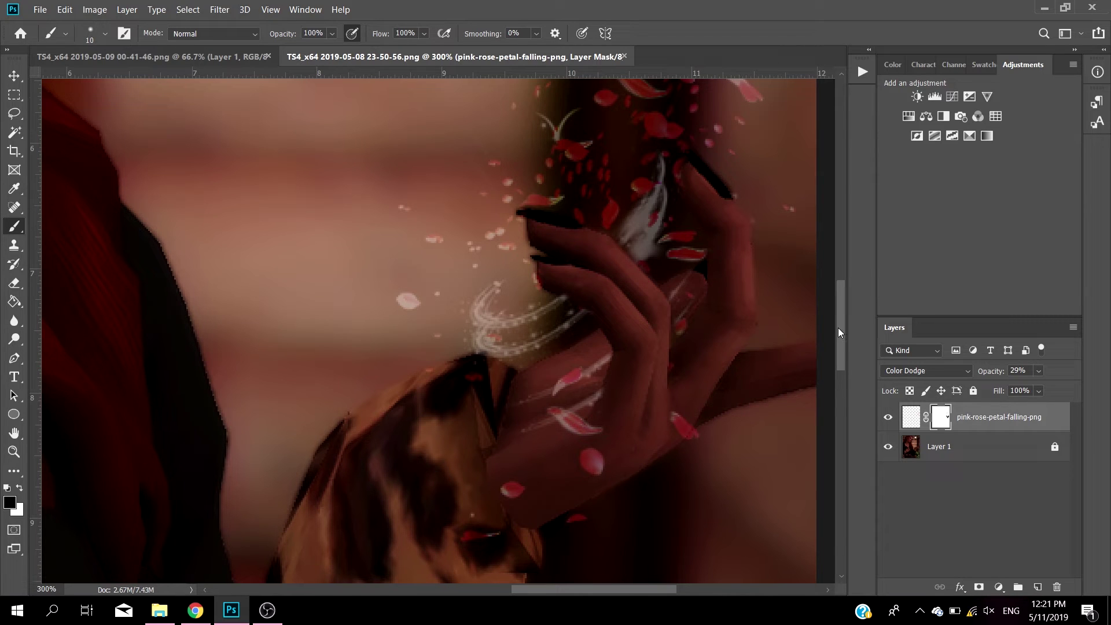
# Raise the petal layer's opacity to 100%
pyautogui.moveTo(838, 328)
pyautogui.mouseDown()
pyautogui.moveTo(842, 260)
pyautogui.moveTo(834, 314)
pyautogui.mouseUp()
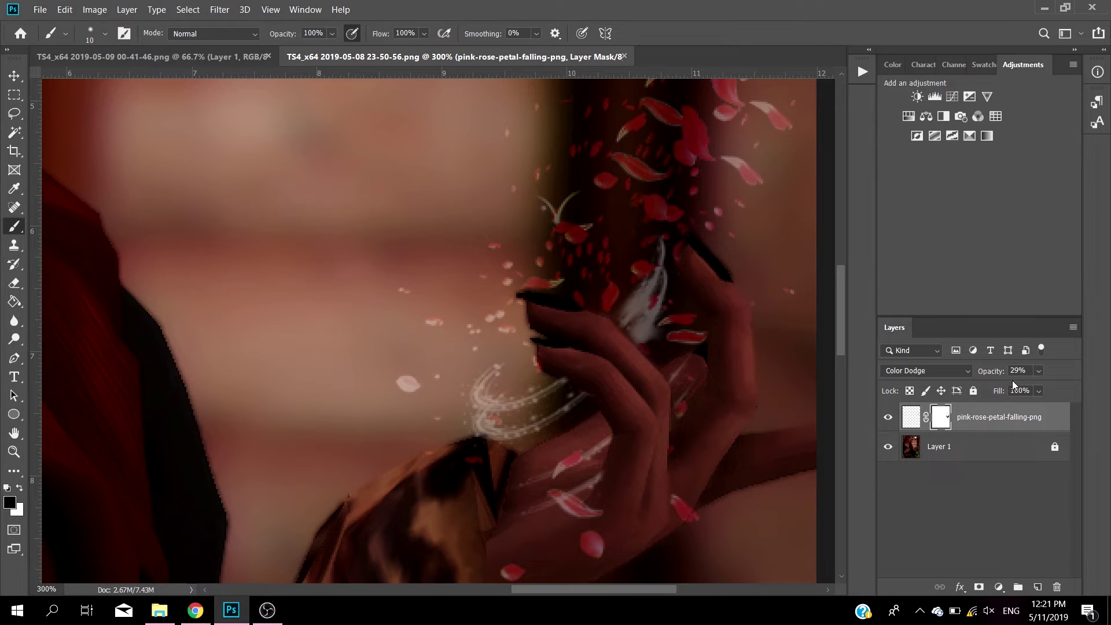
pyautogui.moveTo(1045, 390); pyautogui.dragTo(1108, 396)
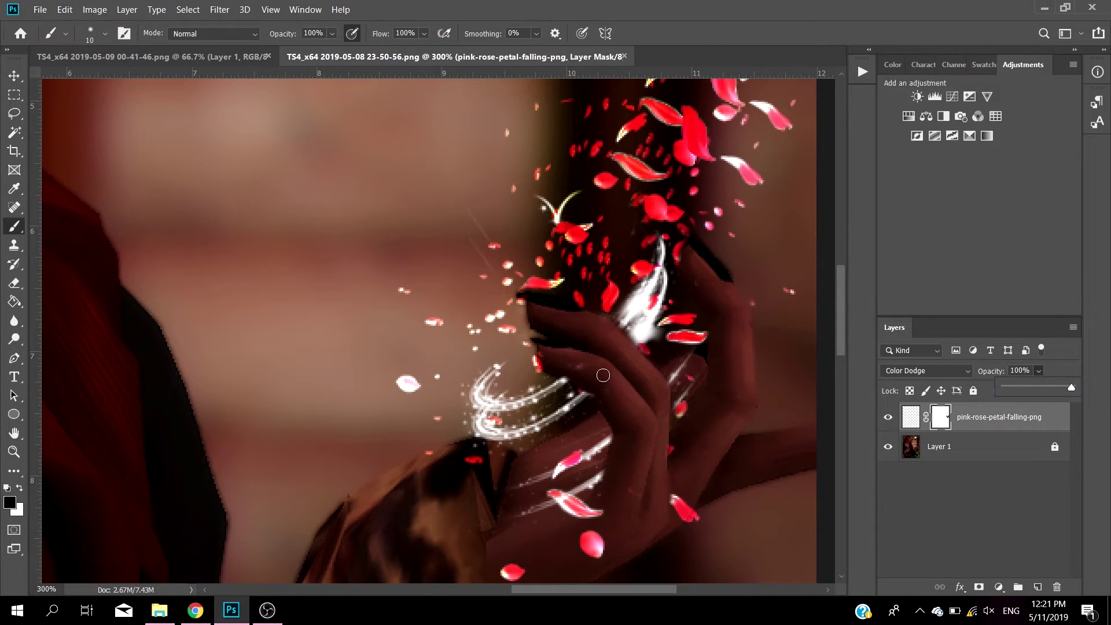
pyautogui.click(585, 368)
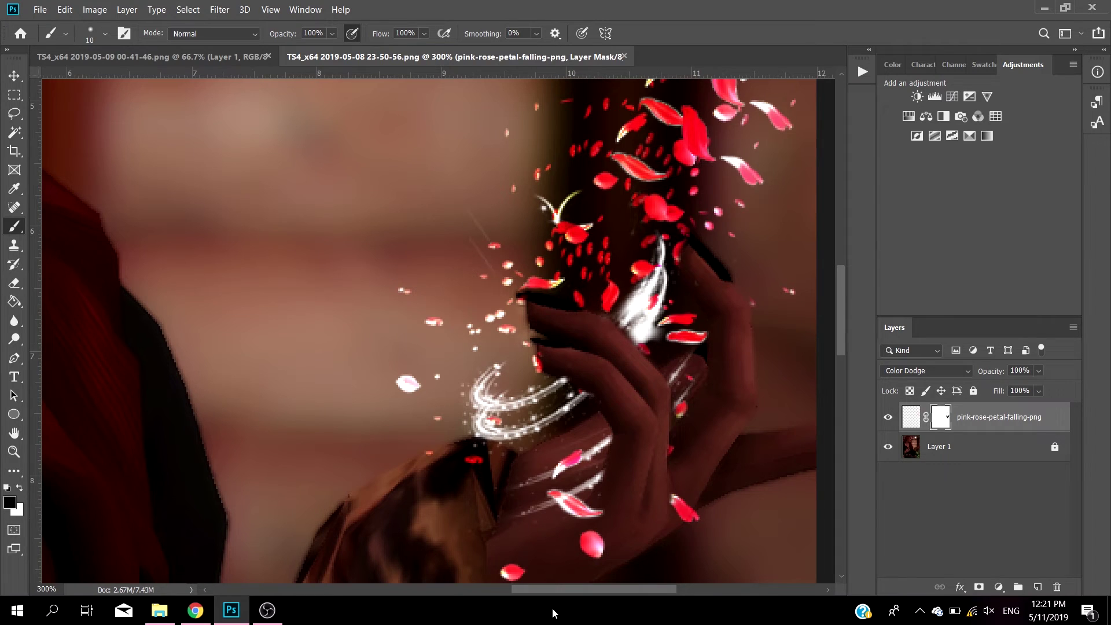
# Apply a Gaussian Blur with a 3.8 px radius to the petal image itself rather than to its mask
pyautogui.click(42, 589)
pyautogui.write('66')
pyautogui.press('Return')
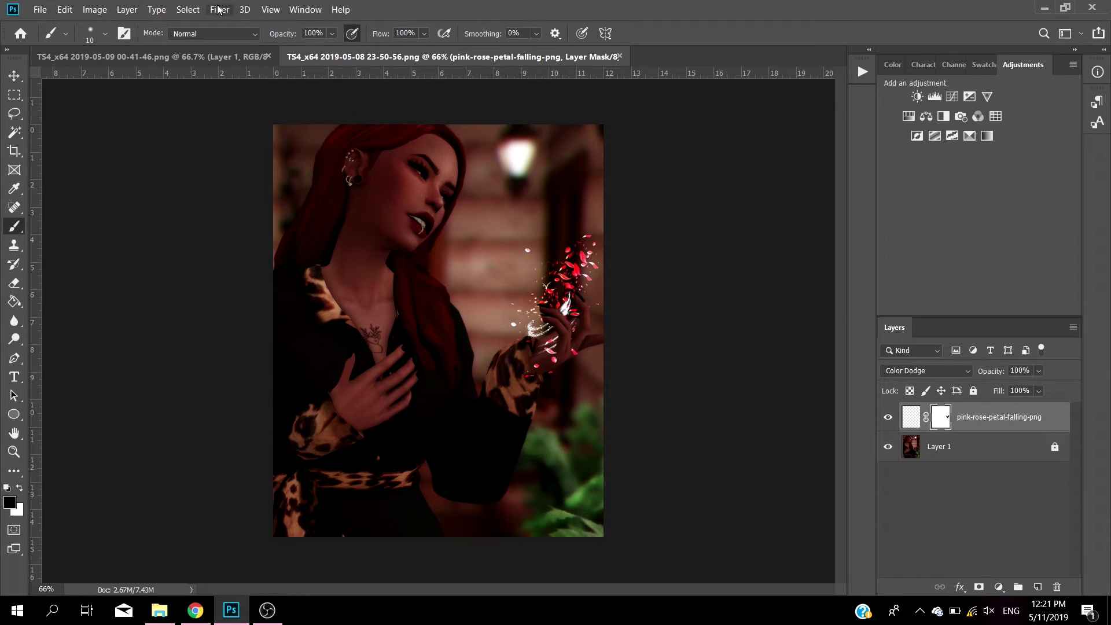
pyautogui.rightClick(973, 417)
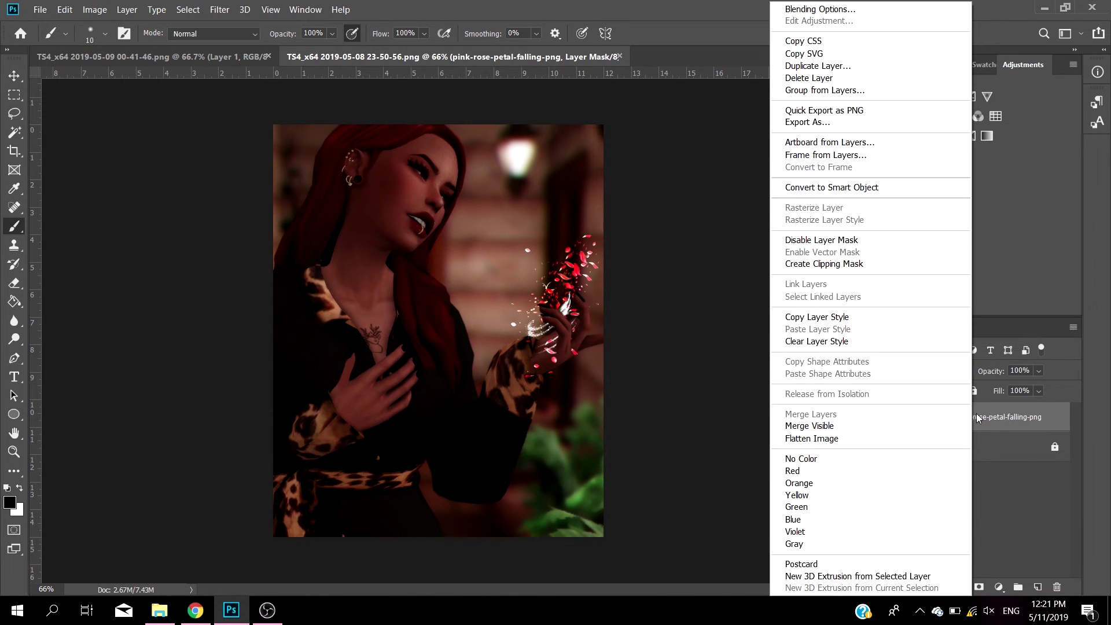
pyautogui.click(976, 418)
pyautogui.click(910, 417)
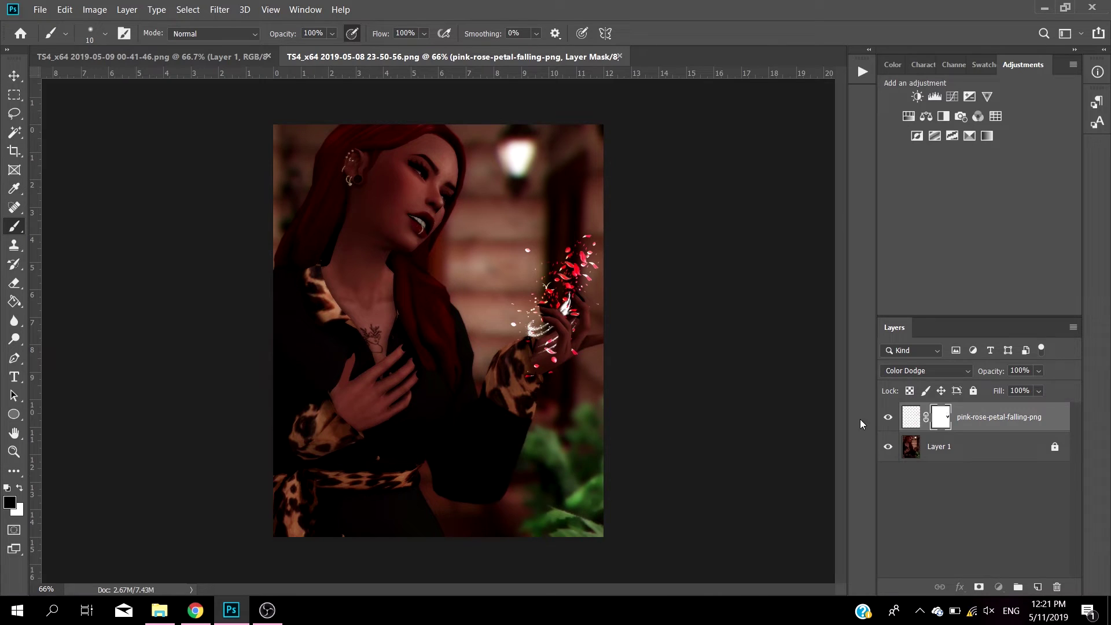
pyautogui.click(227, 11)
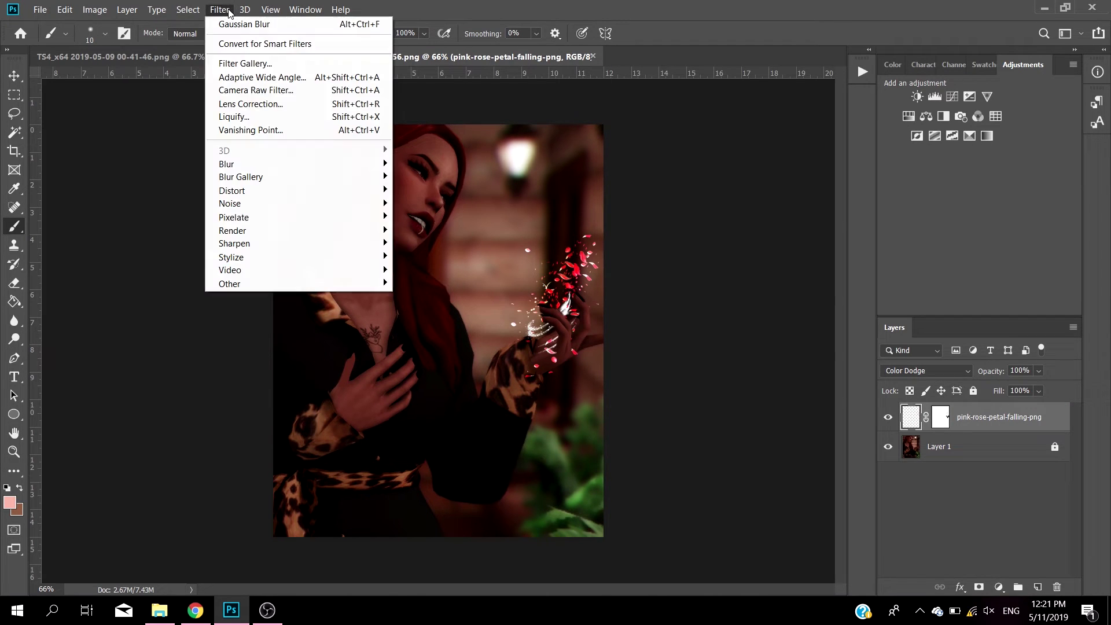
pyautogui.moveTo(313, 166)
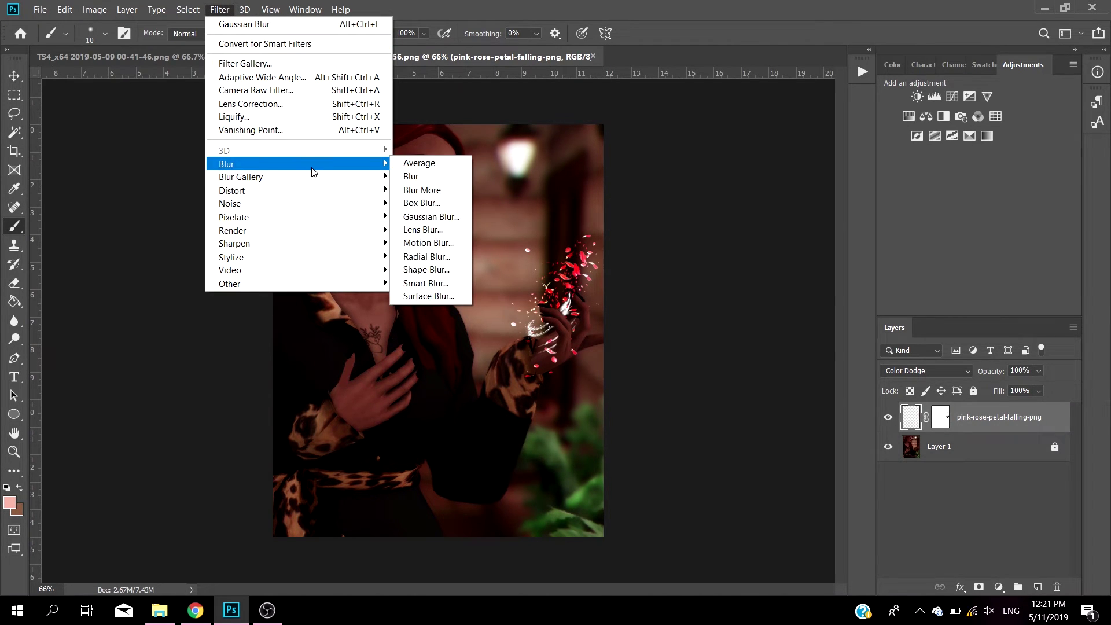
pyautogui.click(431, 217)
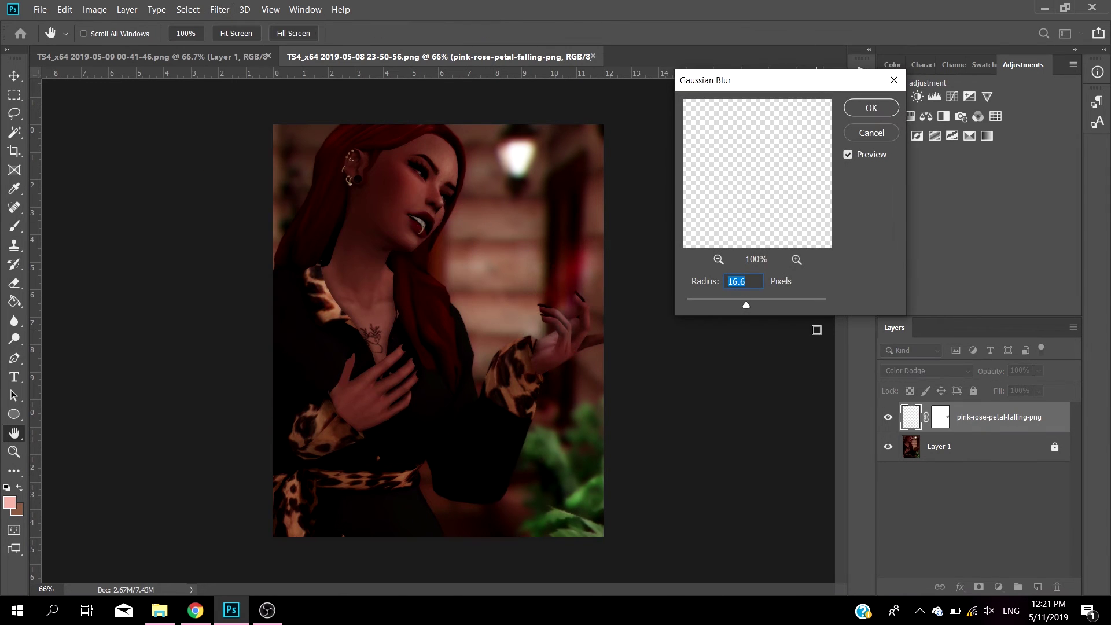
pyautogui.moveTo(733, 297)
pyautogui.mouseDown()
pyautogui.moveTo(696, 296)
pyautogui.moveTo(717, 299)
pyautogui.mouseUp()
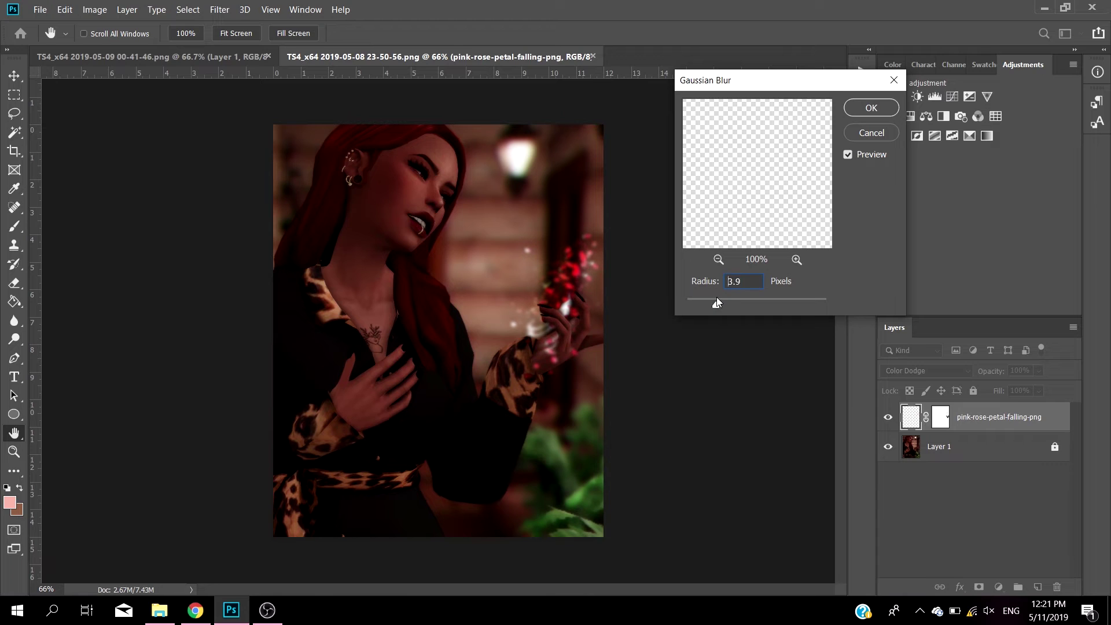
pyautogui.moveTo(716, 297); pyautogui.dragTo(715, 298)
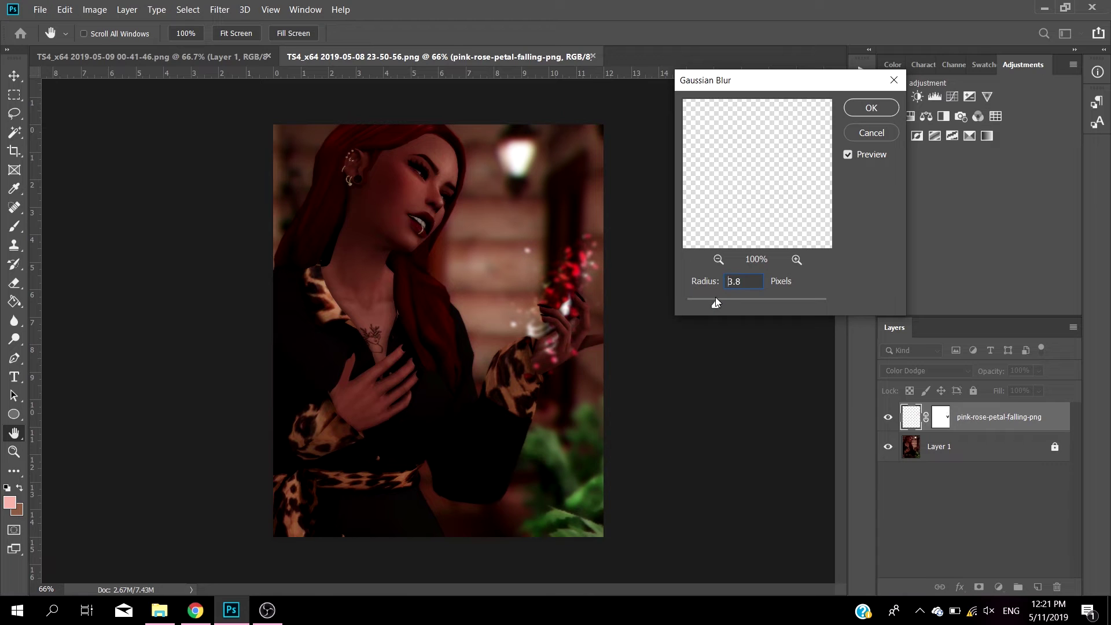
pyautogui.click(858, 108)
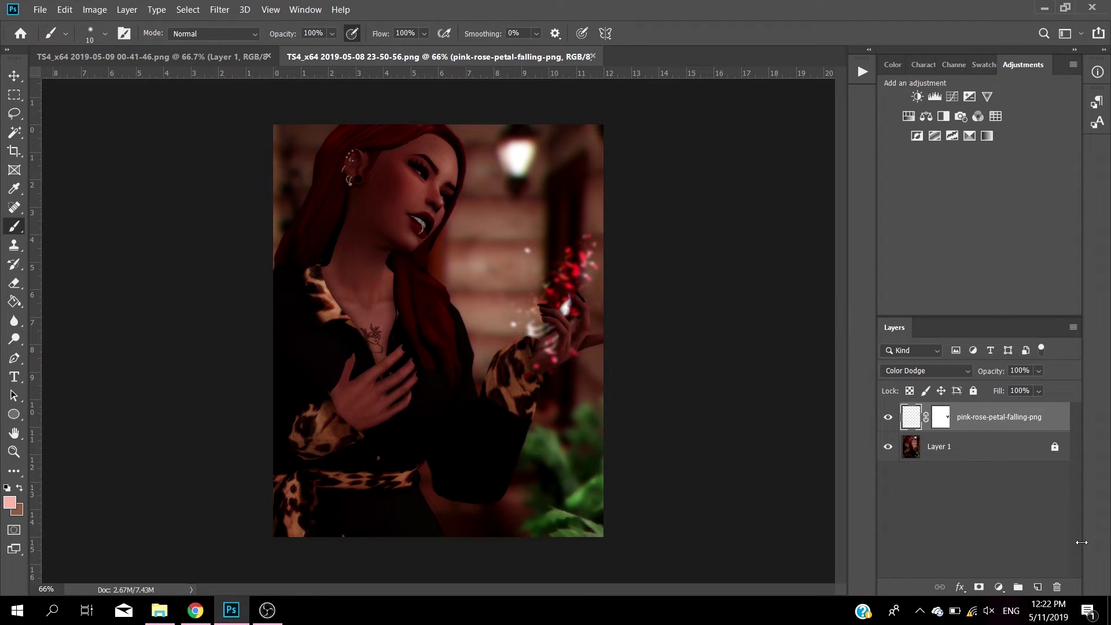
# Unlock Layer 1 and merge the petal layer into it
pyautogui.click(1054, 447)
pyautogui.press('Delete')
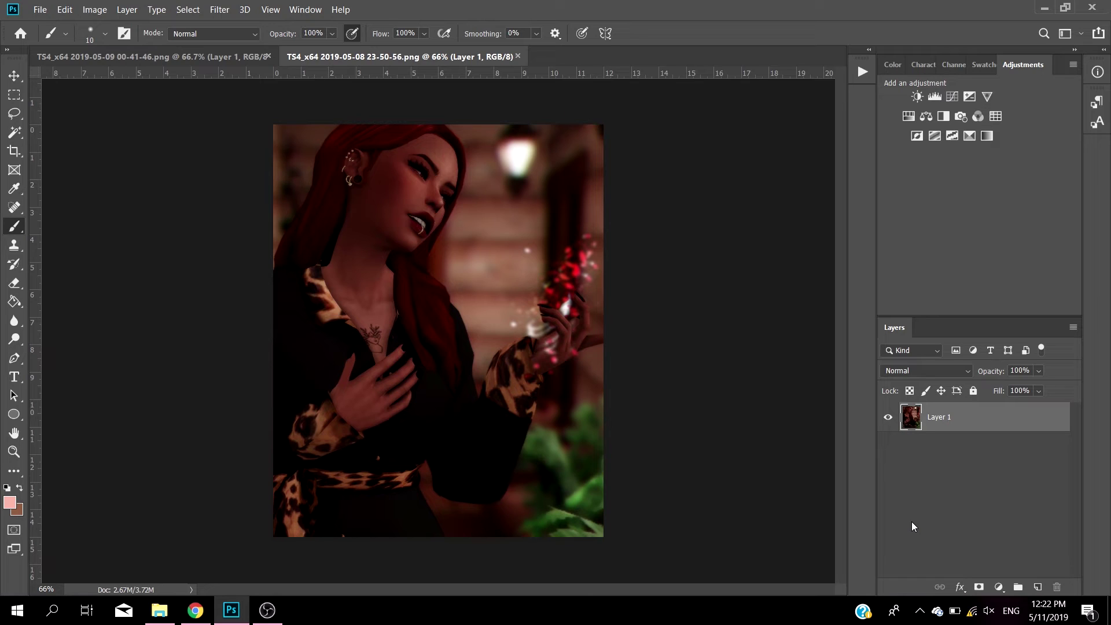
# Add a new layer above Layer 1 and set the foreground colour to white (ffffff)
pyautogui.click(1038, 586)
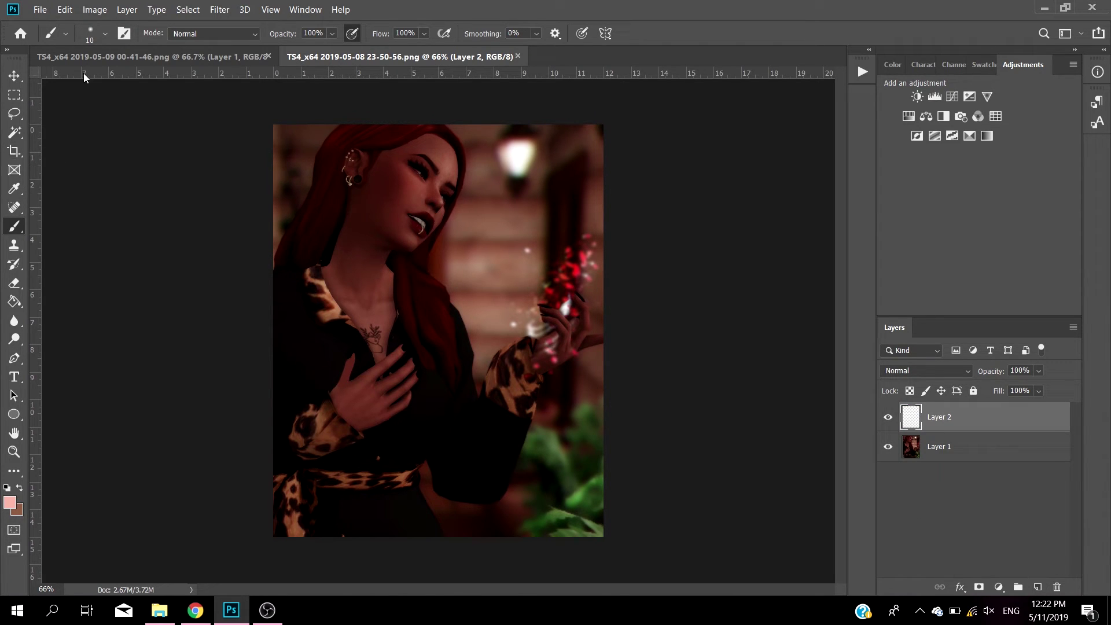
pyautogui.click(105, 34)
pyautogui.click(104, 33)
pyautogui.click(11, 503)
pyautogui.write('ffffff')
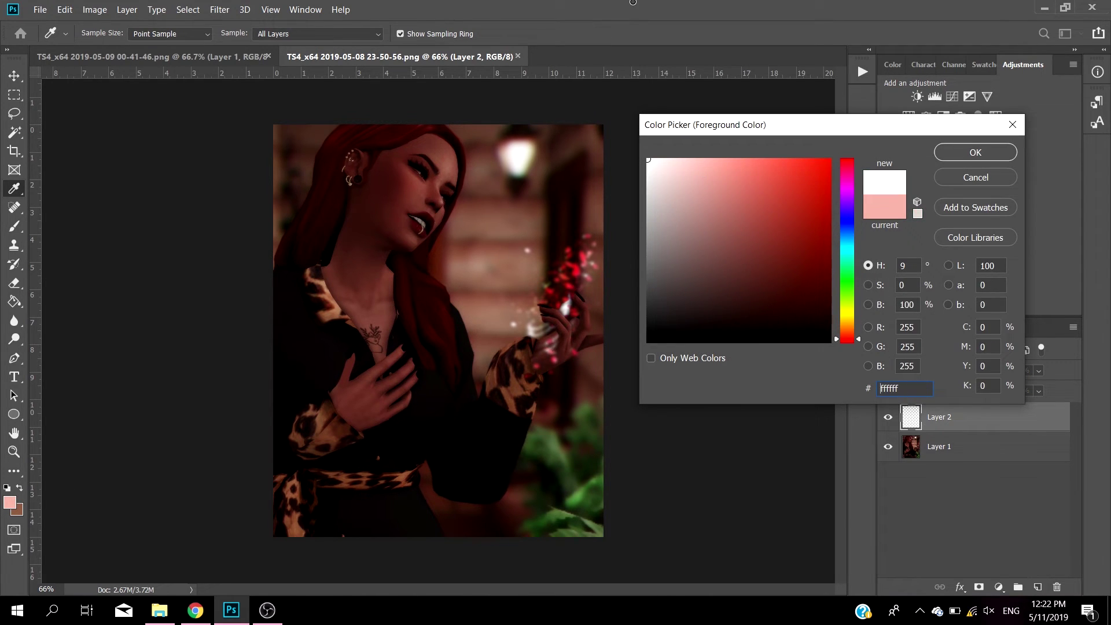
pyautogui.click(959, 155)
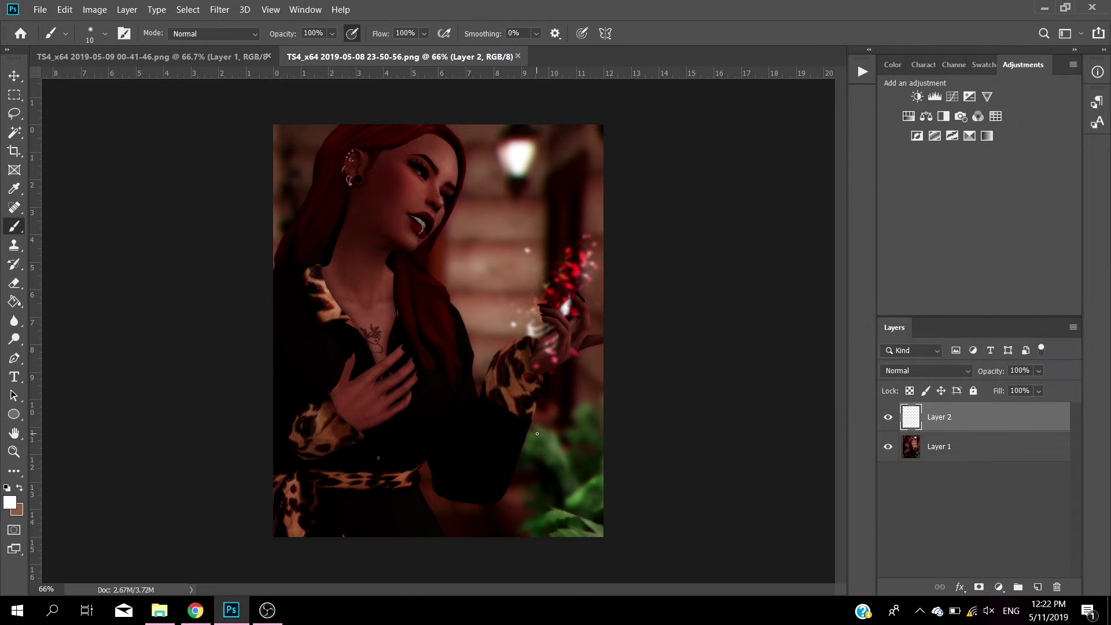
# Paint white glow patches over the petals around the raised hand with a 35 px soft brush on the new layer
pyautogui.press(']')
pyautogui.press(']')
pyautogui.press(']')
pyautogui.moveTo(584, 238)
pyautogui.mouseDown()
pyautogui.moveTo(590, 267)
pyautogui.moveTo(562, 239)
pyautogui.moveTo(572, 260)
pyautogui.moveTo(587, 238)
pyautogui.moveTo(594, 259)
pyautogui.moveTo(585, 278)
pyautogui.moveTo(584, 250)
pyautogui.moveTo(567, 261)
pyautogui.moveTo(552, 296)
pyautogui.moveTo(568, 306)
pyautogui.moveTo(520, 316)
pyautogui.moveTo(541, 336)
pyautogui.mouseUp()
pyautogui.hotkey('ctrl', 'z')
pyautogui.press('[')
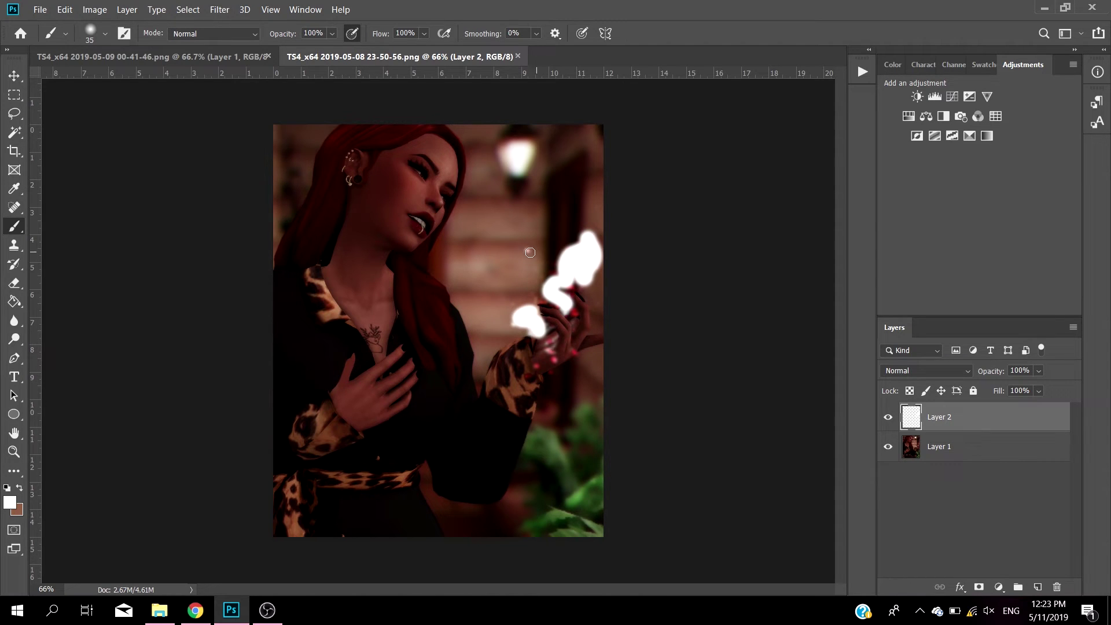
pyautogui.click(574, 311)
# Set the white glow layer's blend mode to Overlay and apply a Gaussian Blur with a 24.9 px radius
pyautogui.click(926, 369)
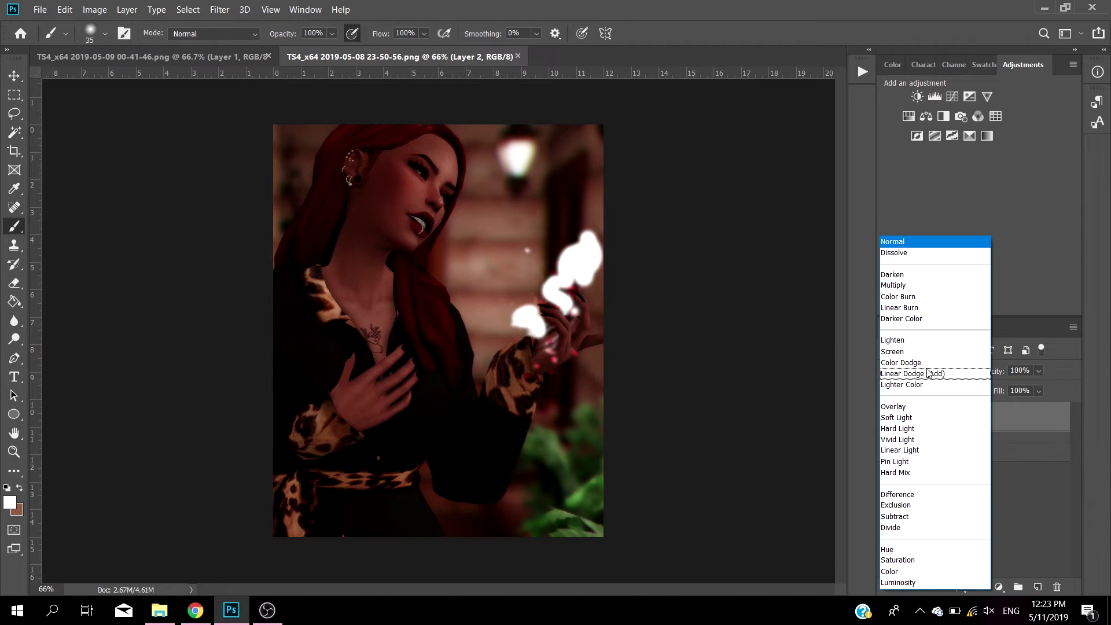
pyautogui.click(932, 408)
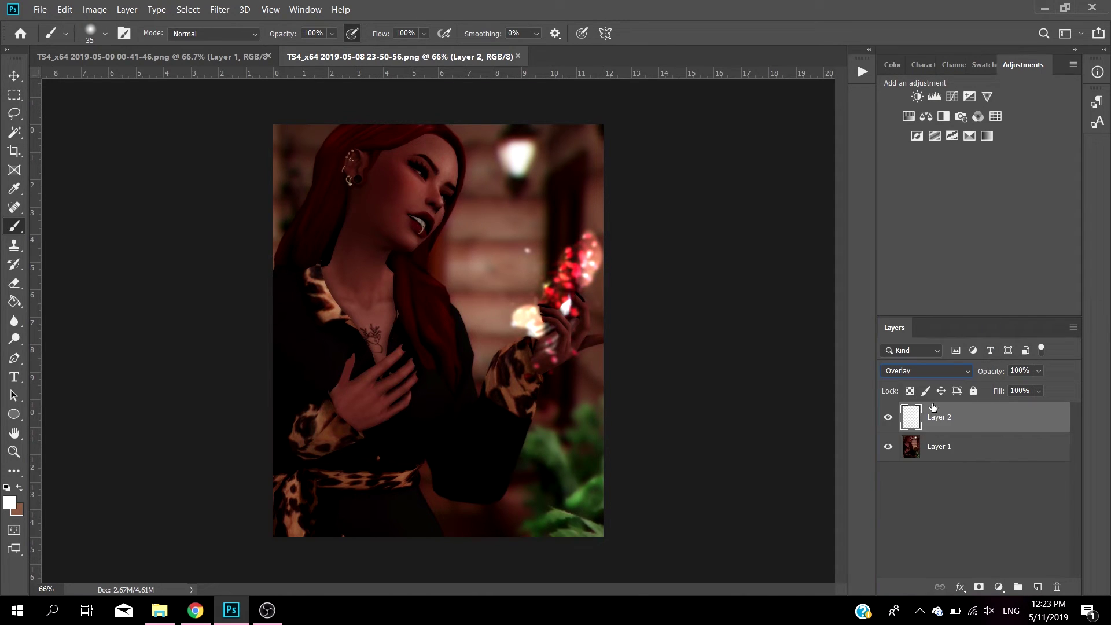
pyautogui.click(220, 9)
pyautogui.moveTo(286, 164)
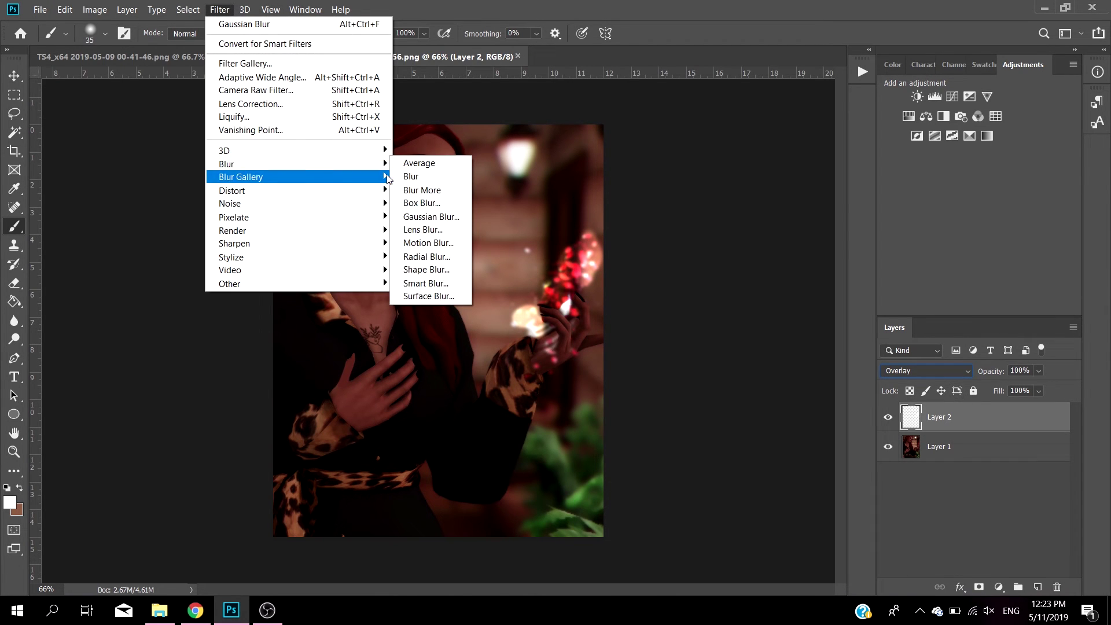
pyautogui.click(428, 219)
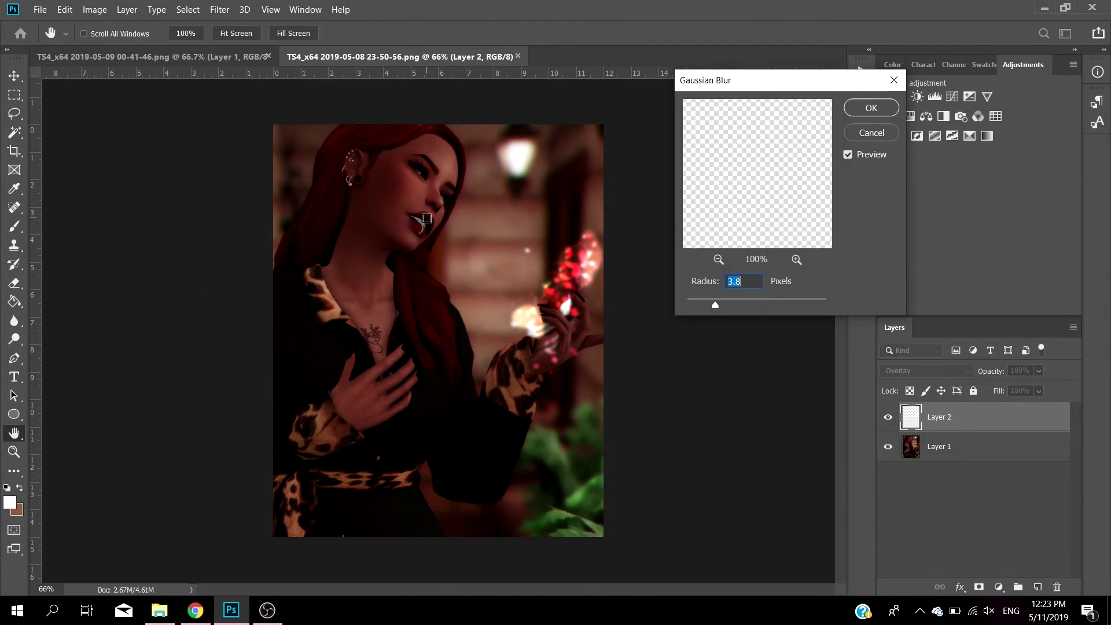
pyautogui.moveTo(725, 299); pyautogui.dragTo(748, 303)
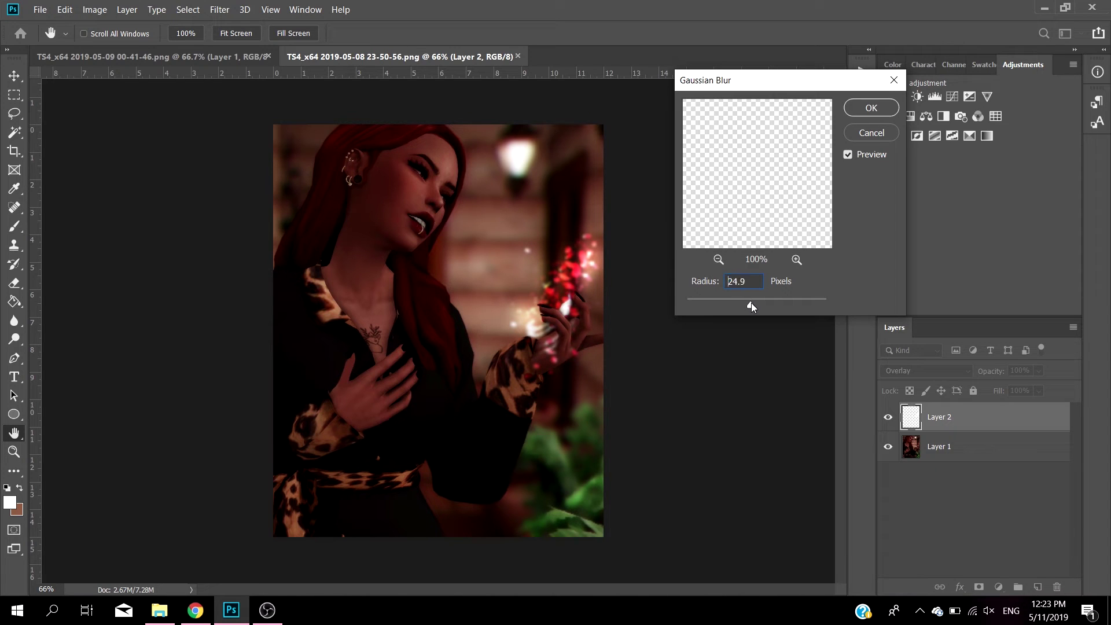
pyautogui.moveTo(751, 303); pyautogui.dragTo(751, 303)
pyautogui.click(871, 108)
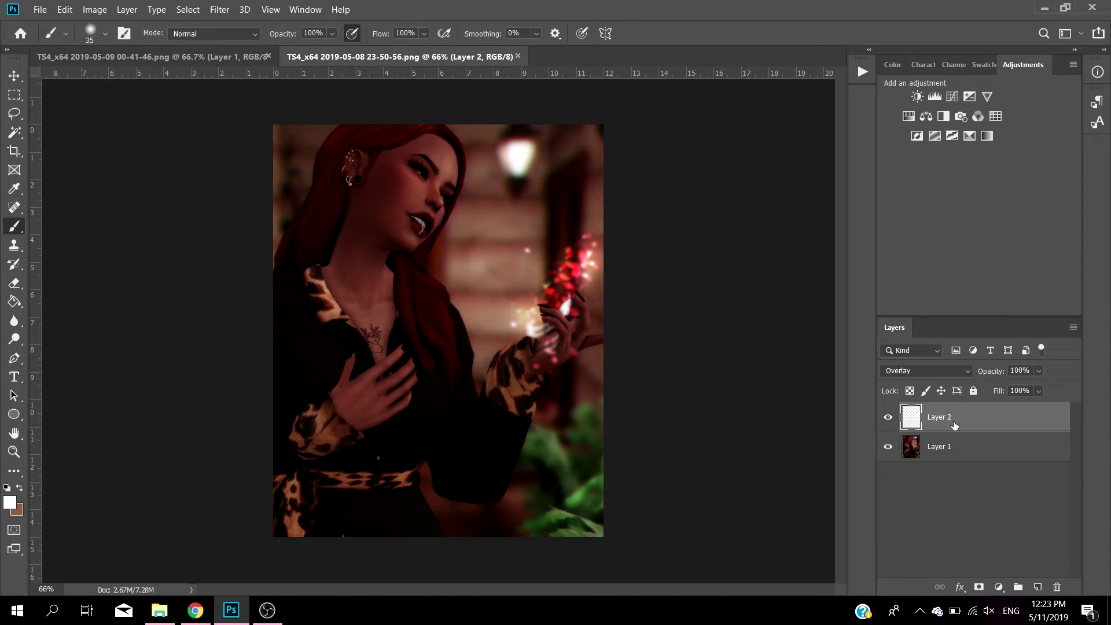
# Merge the glow layer into Layer 1 and add a new empty layer above it
pyautogui.hotkey('ctrl', 'e')
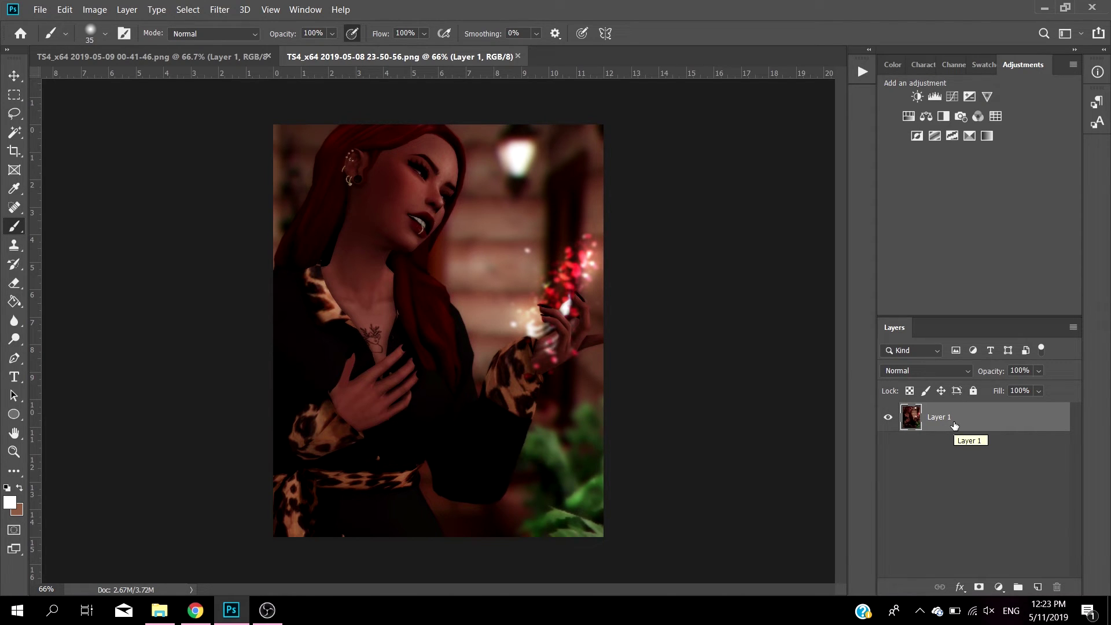
pyautogui.click(1037, 587)
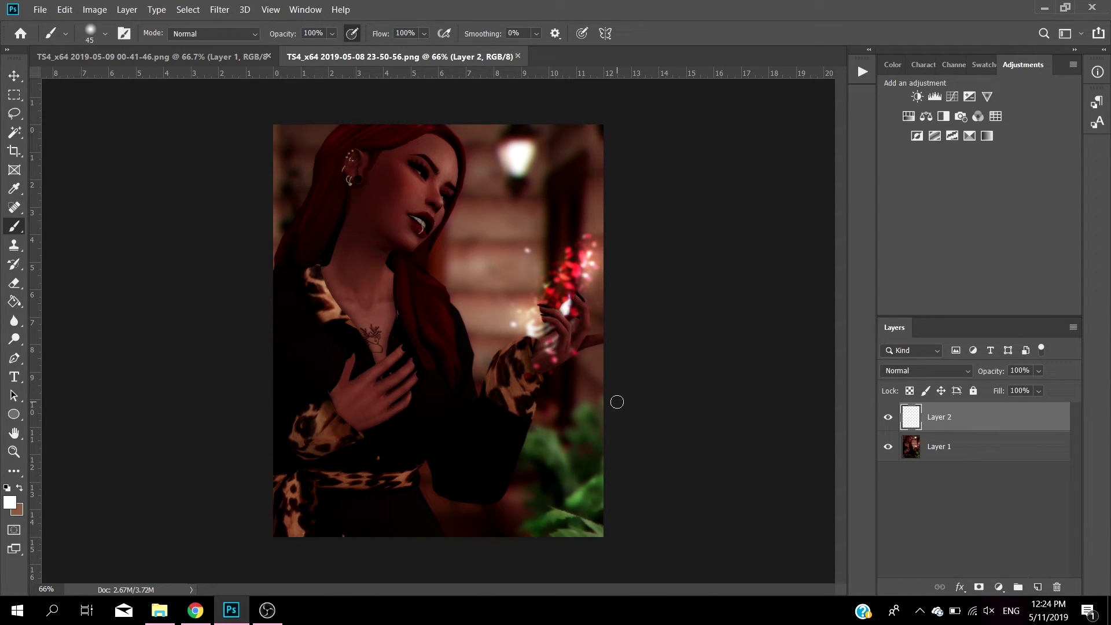
# Paint a white patch over the petals above the raised hand with a 50 px soft brush and set the layer to Overlay
pyautogui.press(']')
pyautogui.press(']')
pyautogui.press(']')
pyautogui.moveTo(569, 261)
pyautogui.mouseDown()
pyautogui.moveTo(533, 292)
pyautogui.moveTo(586, 254)
pyautogui.moveTo(566, 275)
pyautogui.mouseUp()
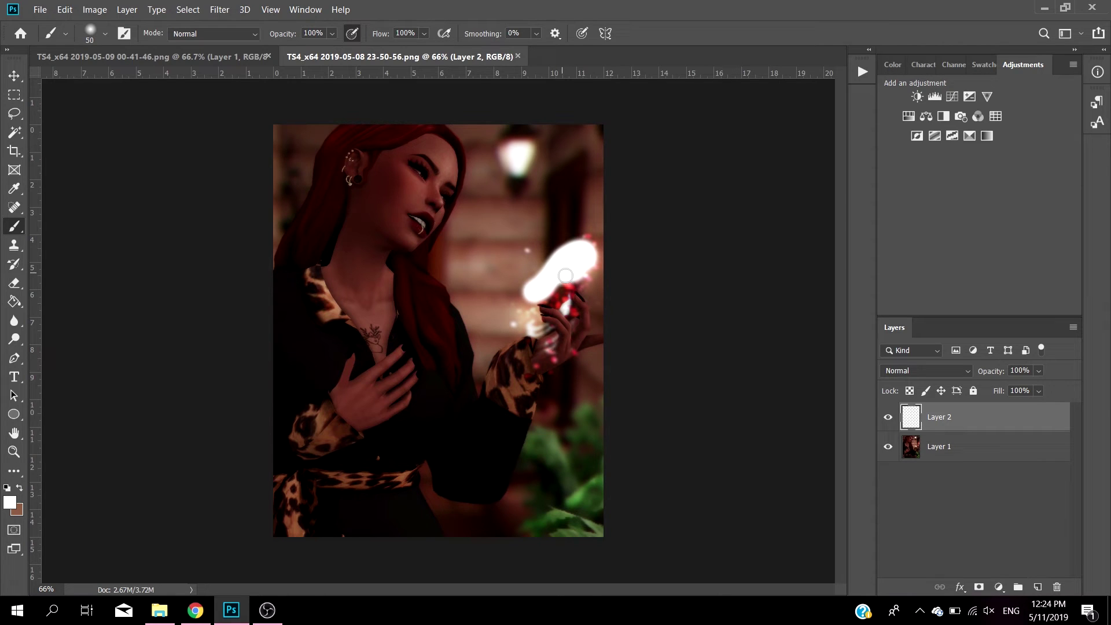
pyautogui.click(949, 375)
pyautogui.click(937, 413)
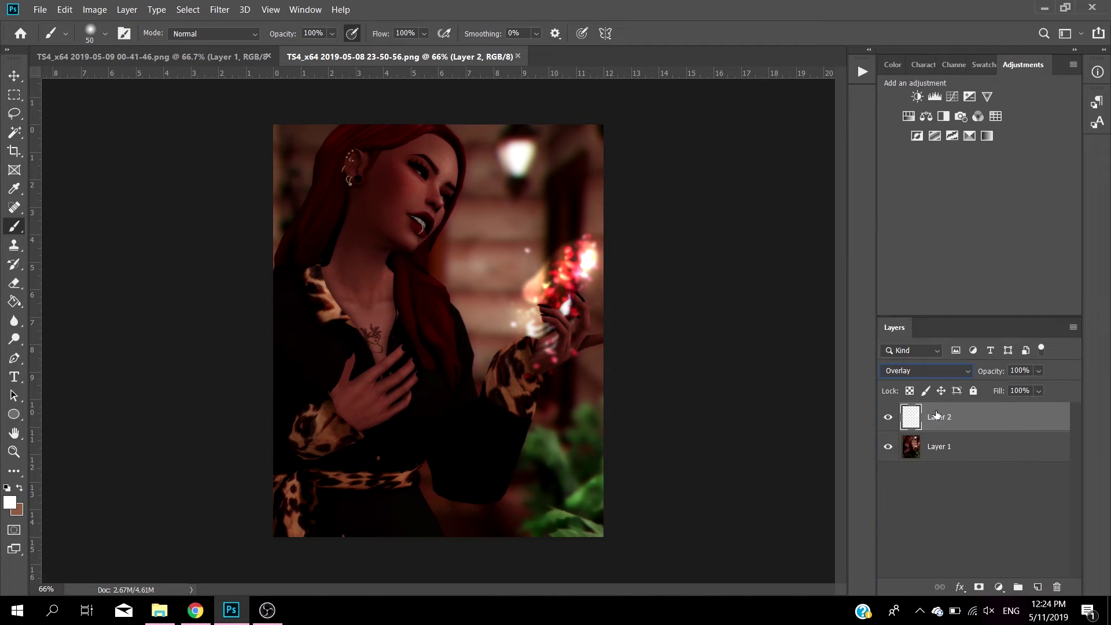
# Apply a Gaussian Blur with a 29.1 px radius to the petal glow layer and merge it into Layer 1
pyautogui.click(225, 10)
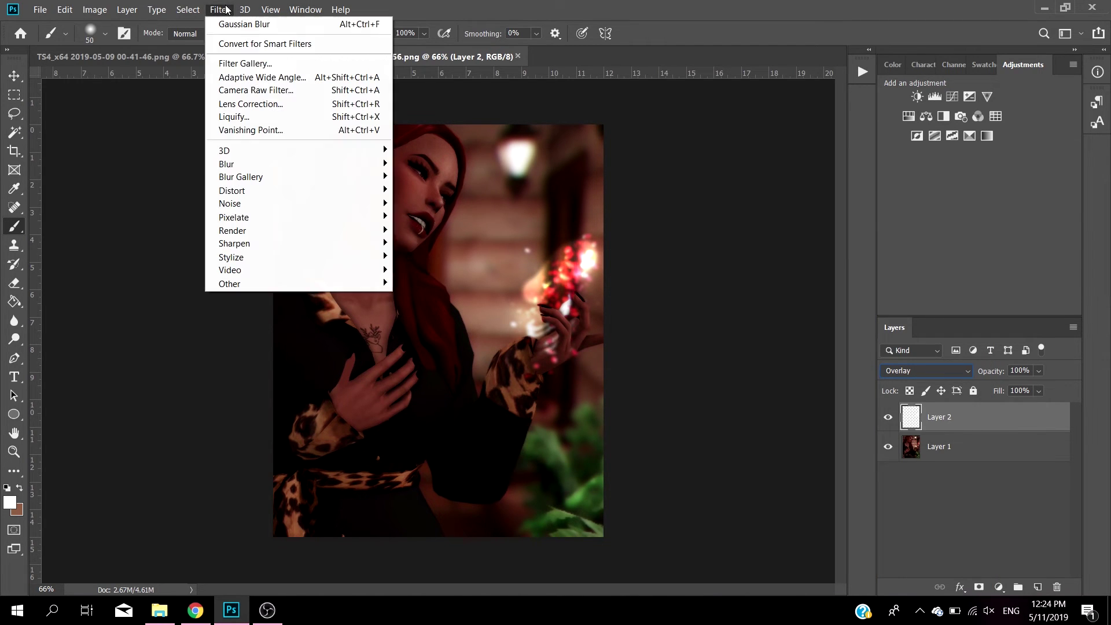
pyautogui.moveTo(376, 165)
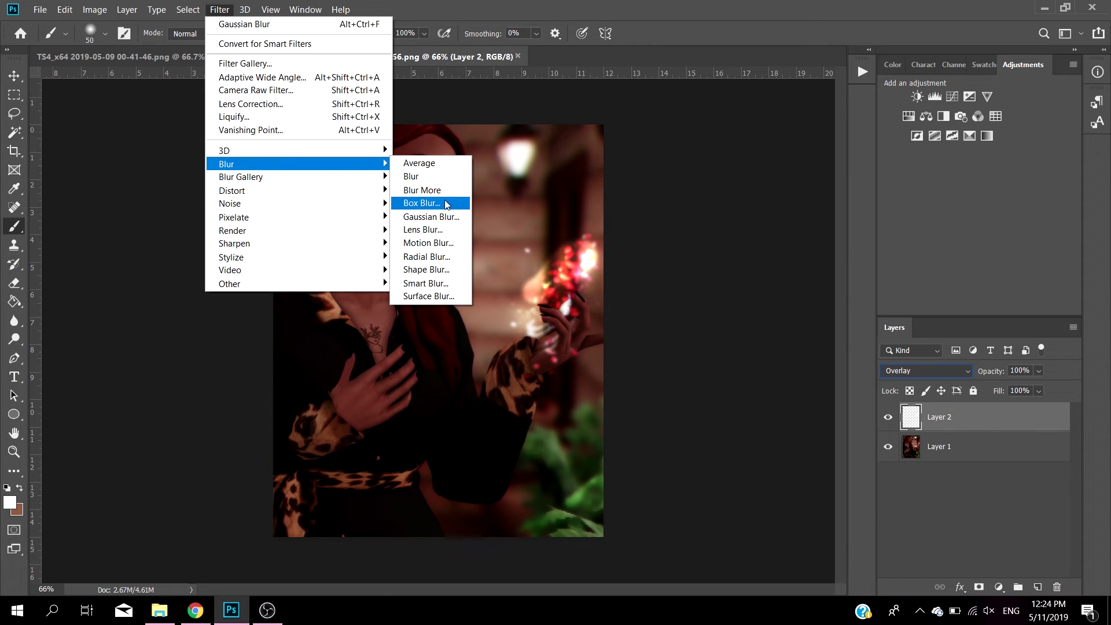
pyautogui.click(431, 217)
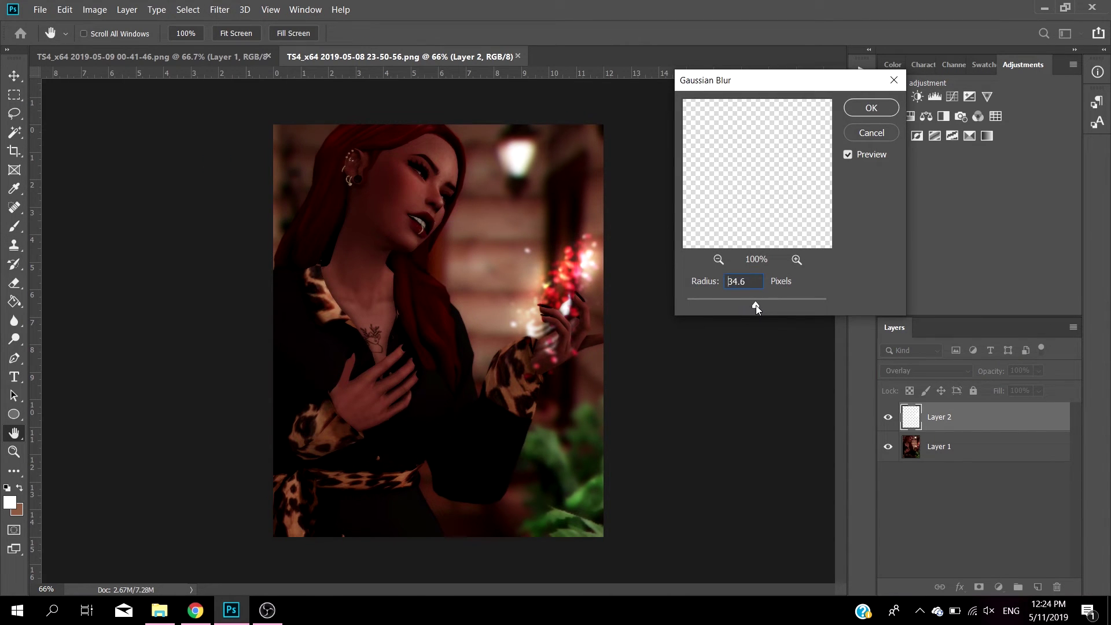
pyautogui.moveTo(756, 304); pyautogui.dragTo(751, 305)
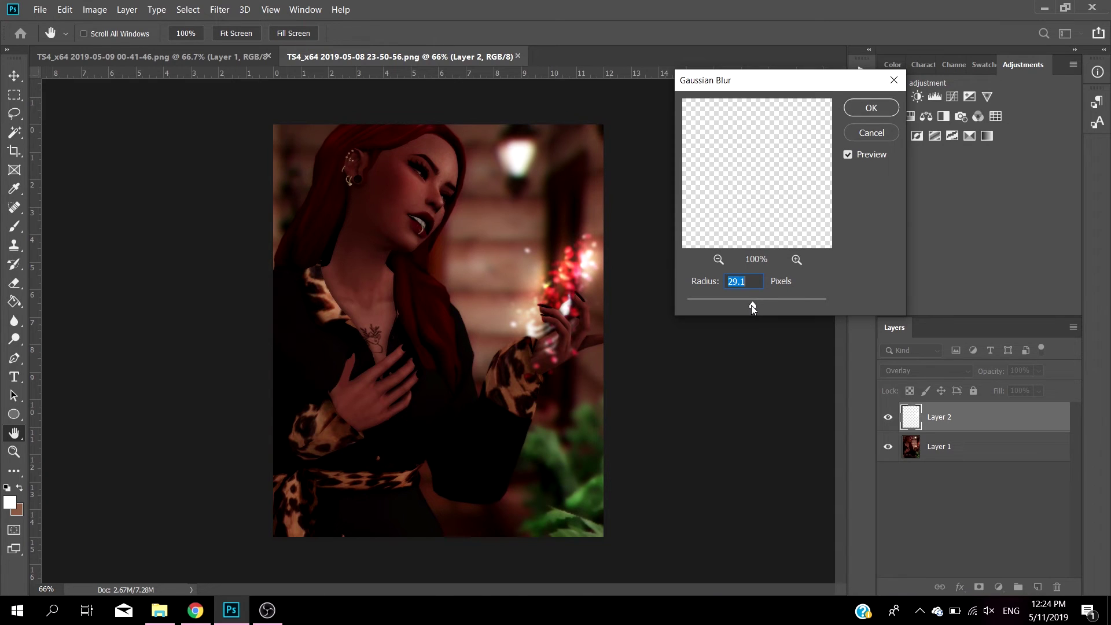
pyautogui.click(865, 108)
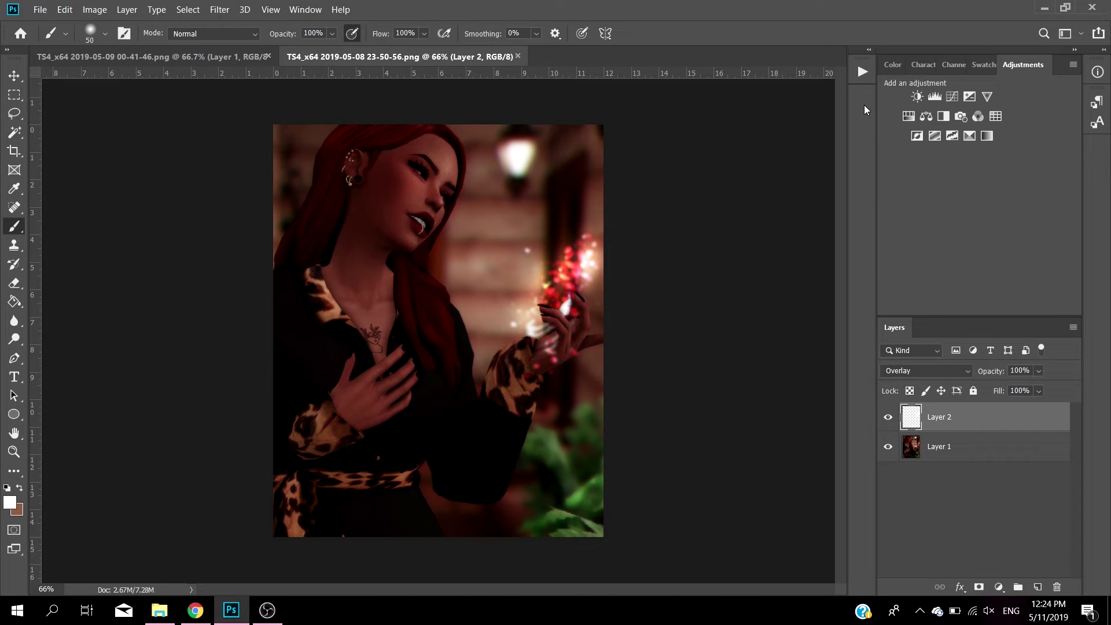
pyautogui.press('Delete')
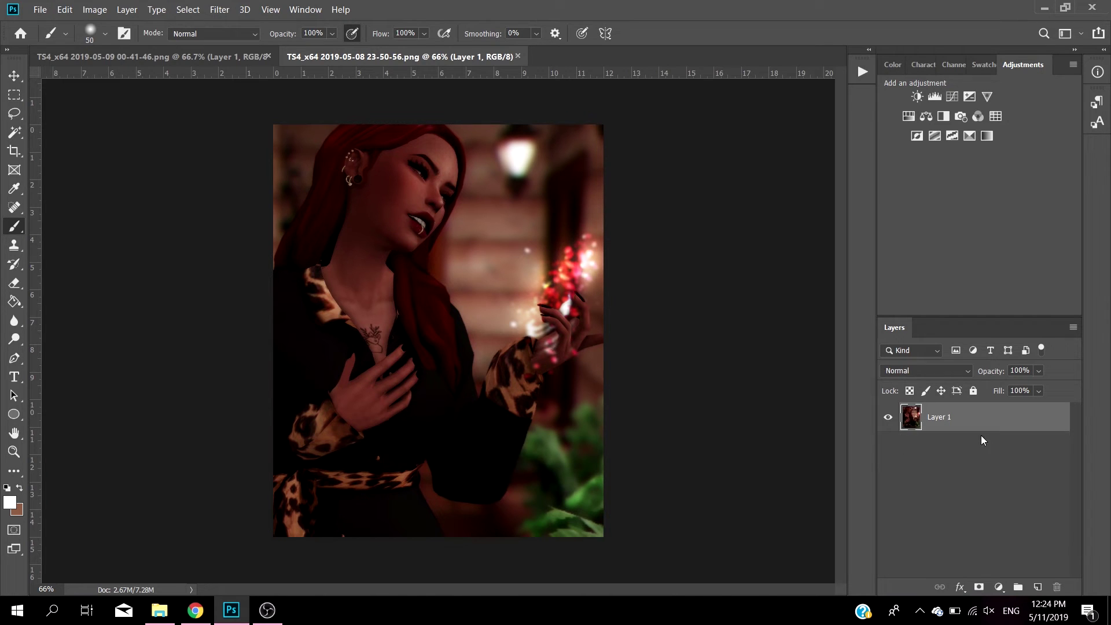
# Add a new layer and paint a broad soft white stroke from the face down the hair to the elbow
pyautogui.click(1040, 586)
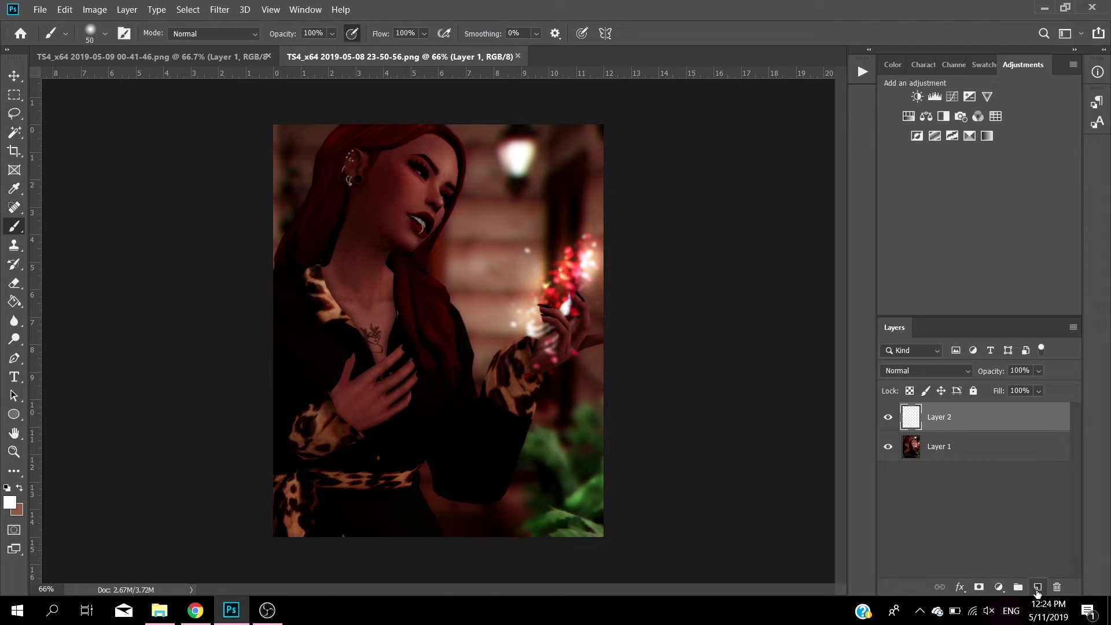
pyautogui.press(']')
pyautogui.press(']')
pyautogui.press(']')
pyautogui.press(']')
pyautogui.press(']')
pyautogui.press(']')
pyautogui.press(']')
pyautogui.press(']')
pyautogui.press(']')
pyautogui.press(']')
pyautogui.press(']')
pyautogui.press(']')
pyautogui.press('[')
pyautogui.press('[')
pyautogui.press('[')
pyautogui.press('[')
pyautogui.moveTo(441, 173); pyautogui.dragTo(422, 223)
pyautogui.hotkey('ctrl', 'z')
pyautogui.press('[')
pyautogui.press('[')
pyautogui.moveTo(447, 155)
pyautogui.mouseDown()
pyautogui.moveTo(415, 236)
pyautogui.moveTo(459, 421)
pyautogui.mouseUp()
pyautogui.press('[')
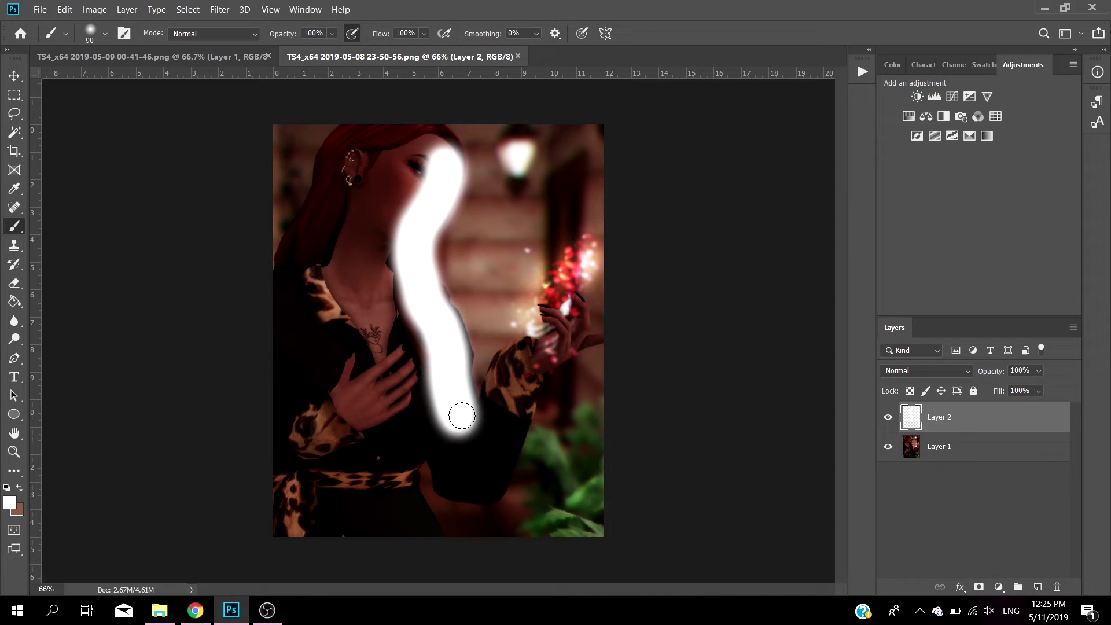
# Extend the white stroke from the elbow along the leopard sleeve to the raised wrist with the 90 px brush
pyautogui.click(519, 360)
pyautogui.click(517, 363)
pyautogui.moveTo(503, 386)
pyautogui.mouseDown()
pyautogui.moveTo(489, 420)
pyautogui.moveTo(518, 366)
pyautogui.moveTo(553, 348)
pyautogui.moveTo(526, 363)
pyautogui.mouseUp()
pyautogui.moveTo(469, 422); pyautogui.dragTo(496, 392)
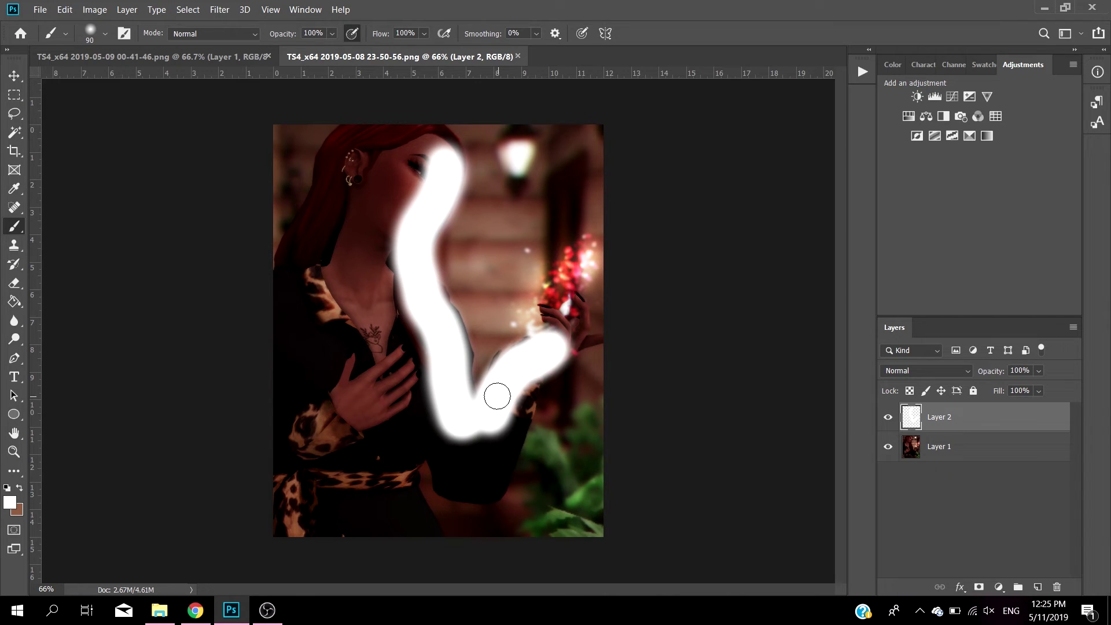
# Apply a Gaussian Blur with a 72.6 px radius to the white body stroke layer
pyautogui.click(220, 10)
pyautogui.moveTo(244, 10)
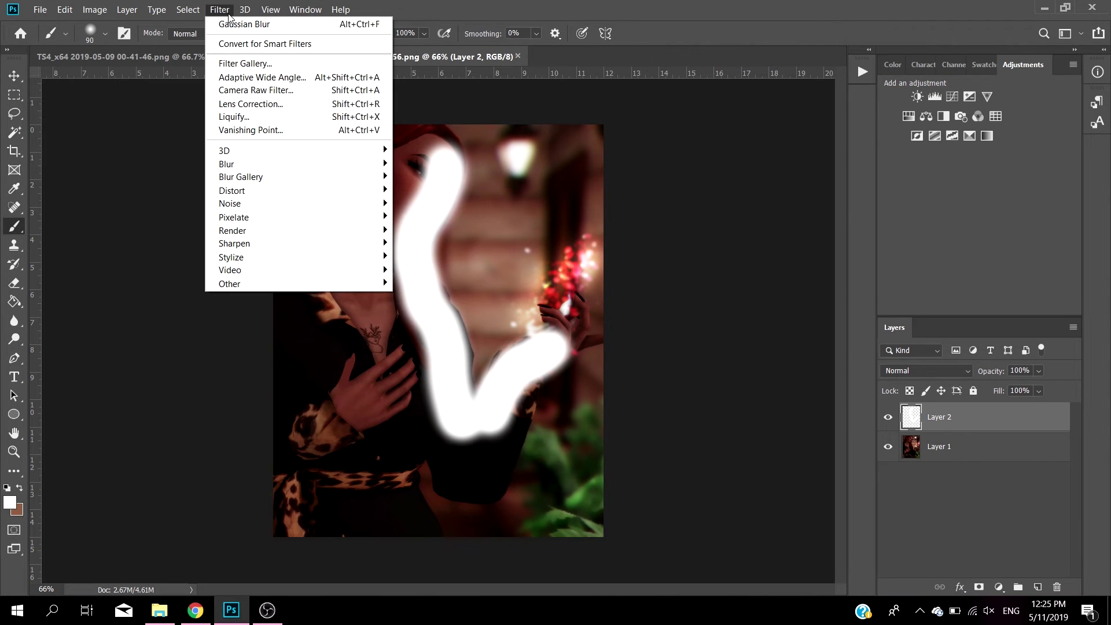
pyautogui.moveTo(251, 166)
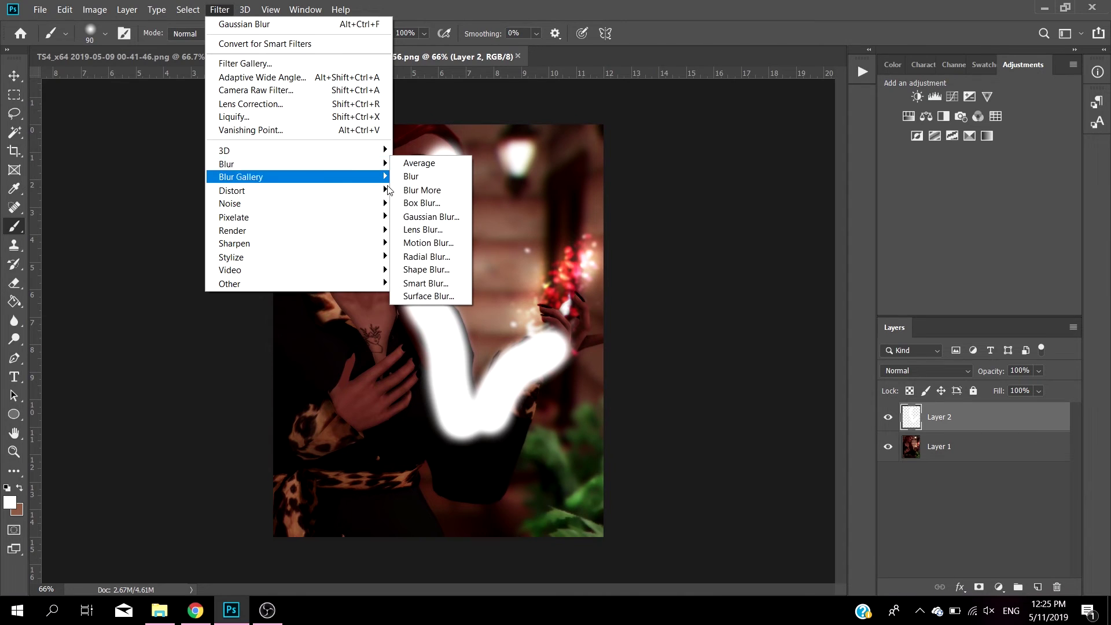
pyautogui.click(431, 216)
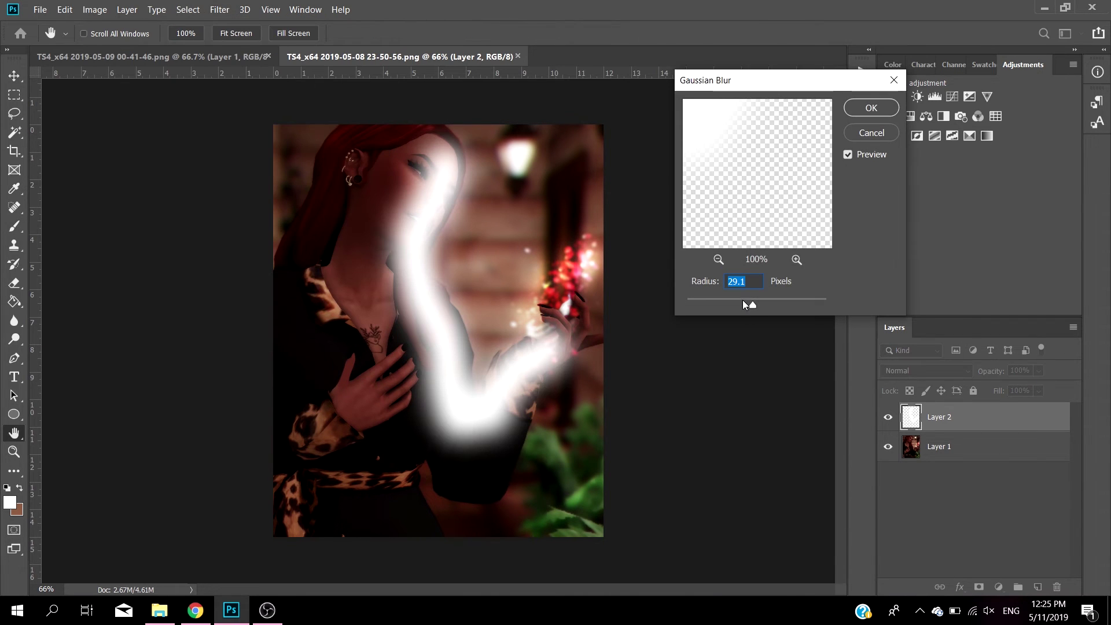
pyautogui.moveTo(743, 300); pyautogui.dragTo(769, 301)
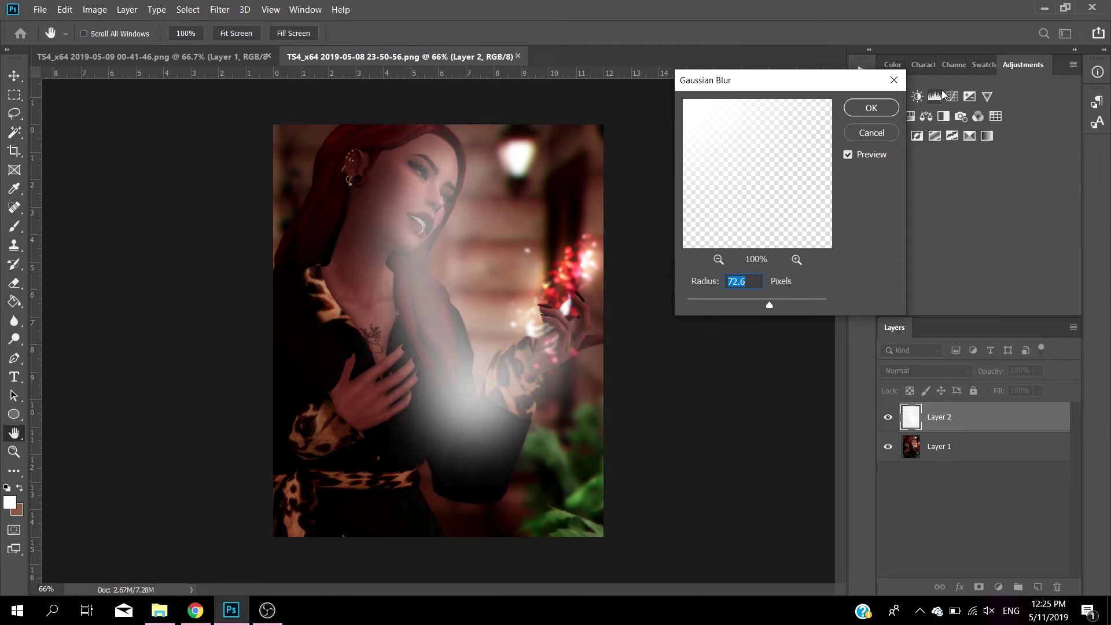
pyautogui.click(871, 107)
# Set the blurred body highlight layer to Overlay and merge it into Layer 1
pyautogui.click(929, 370)
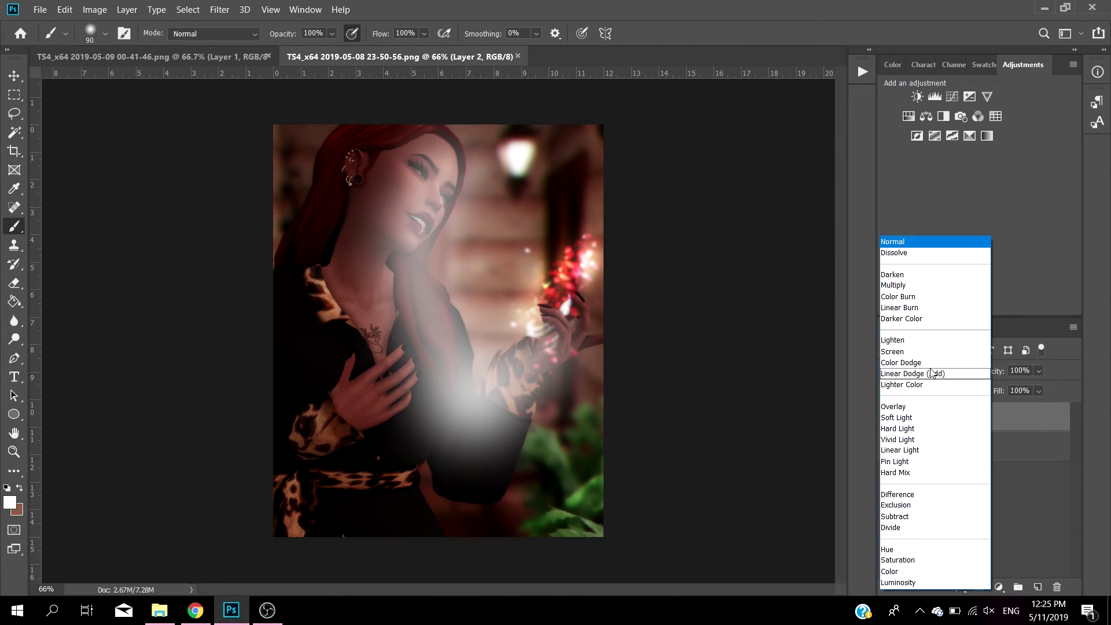
pyautogui.click(908, 411)
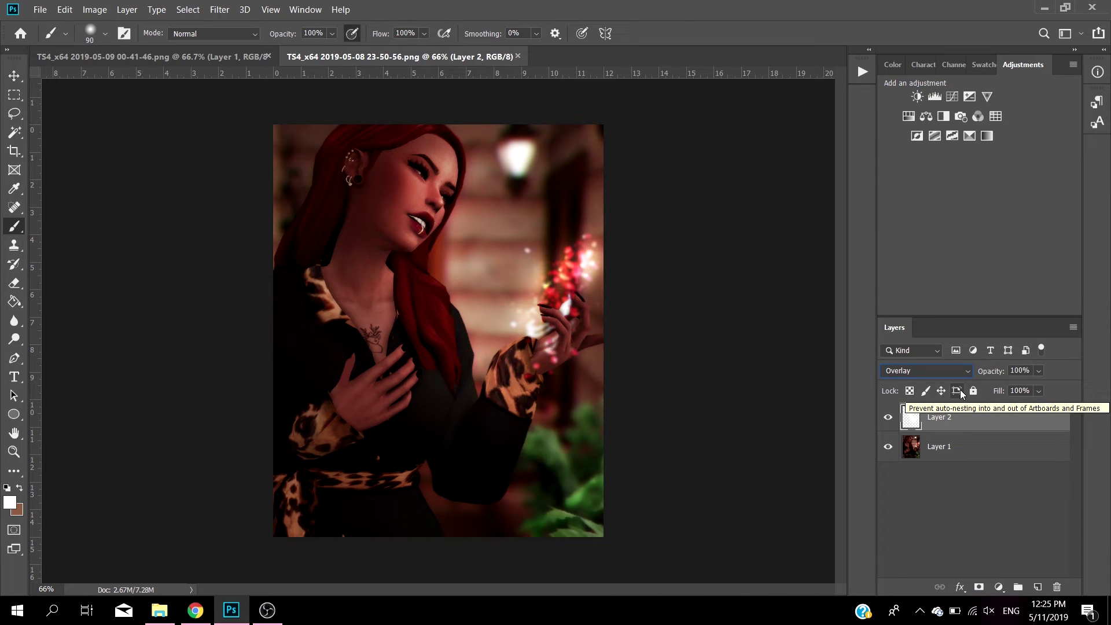
pyautogui.press('Delete')
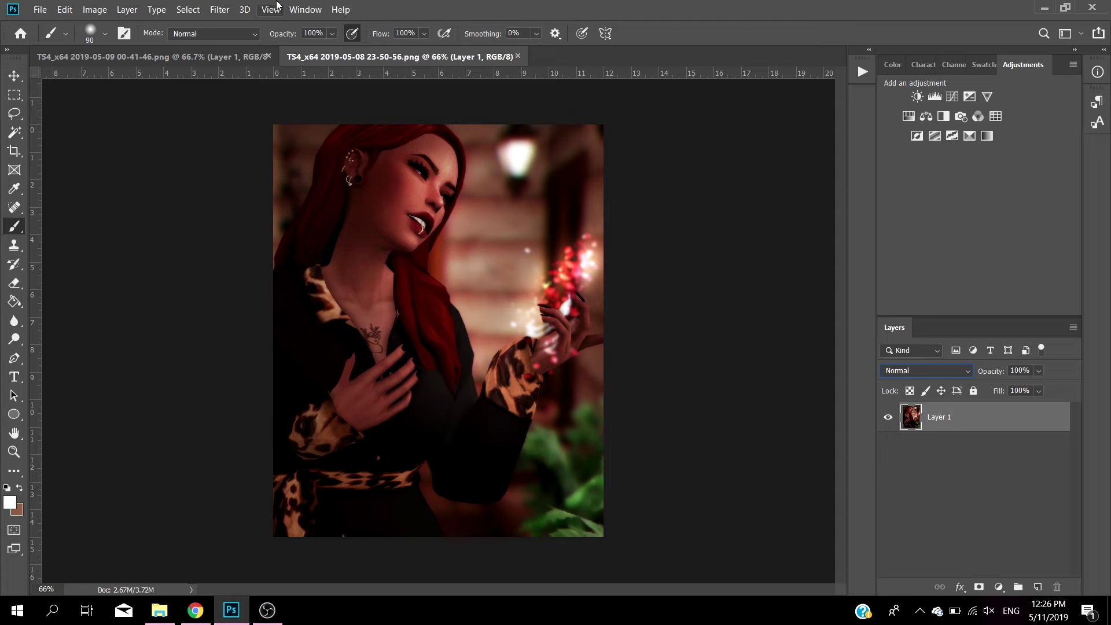
# Start Lighting Effects on Layer 1, centre the spot light on the raised hand, and shrink its radius
pyautogui.click(227, 6)
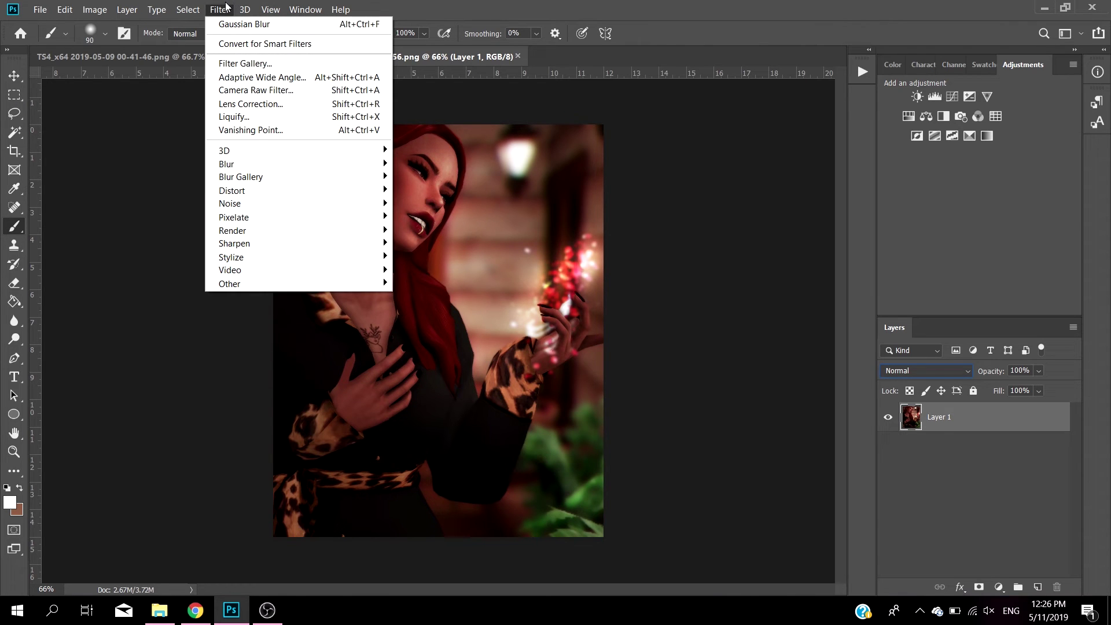
pyautogui.moveTo(372, 231)
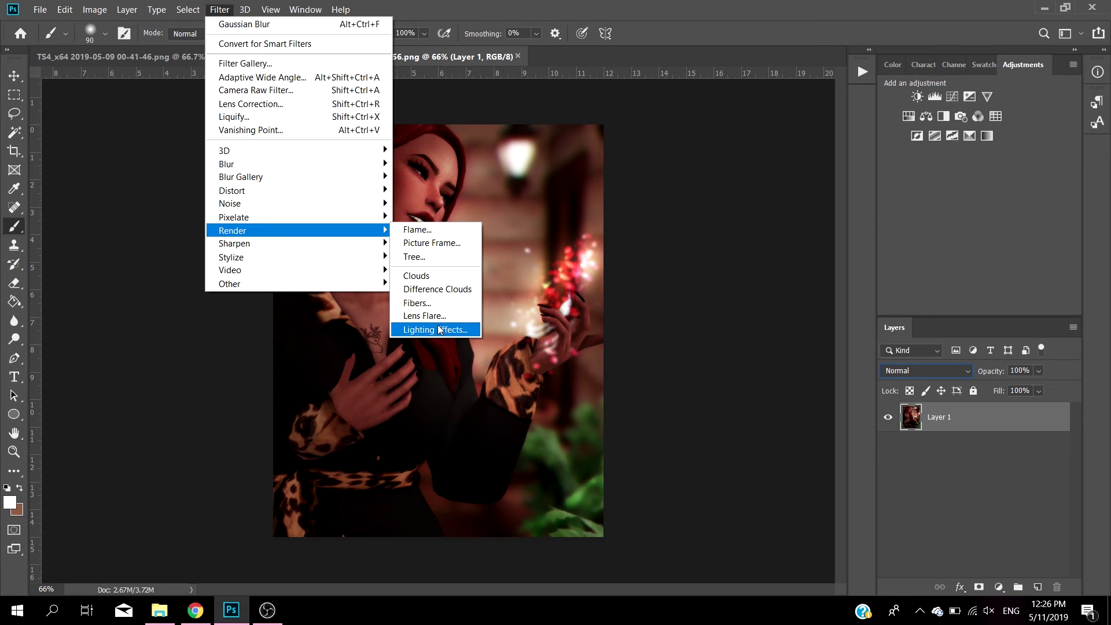
pyautogui.click(434, 330)
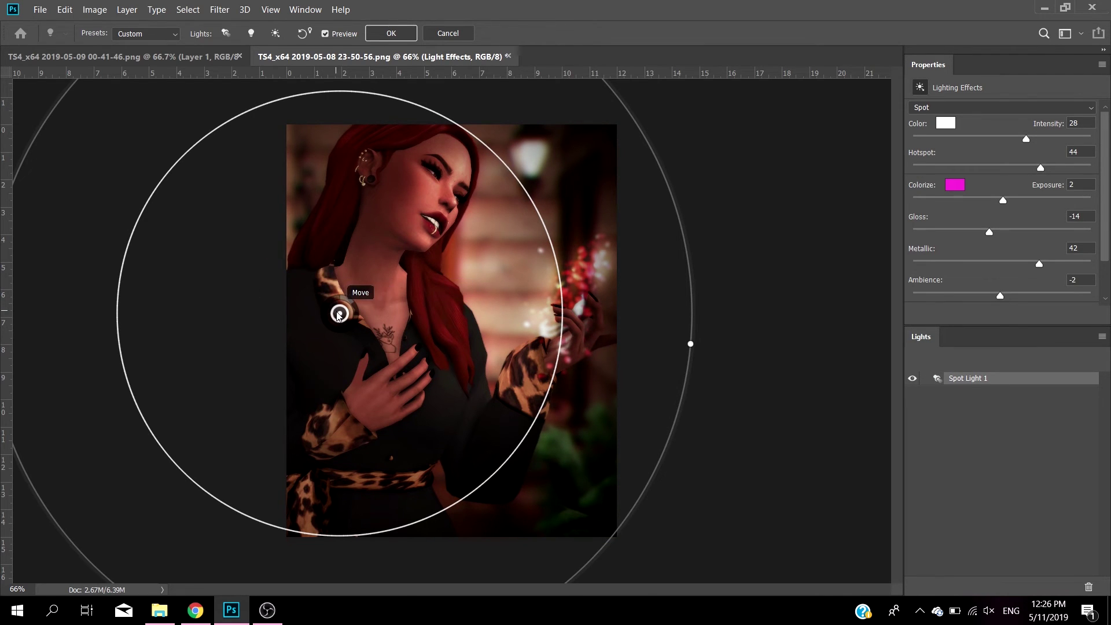
pyautogui.moveTo(341, 316); pyautogui.dragTo(605, 330)
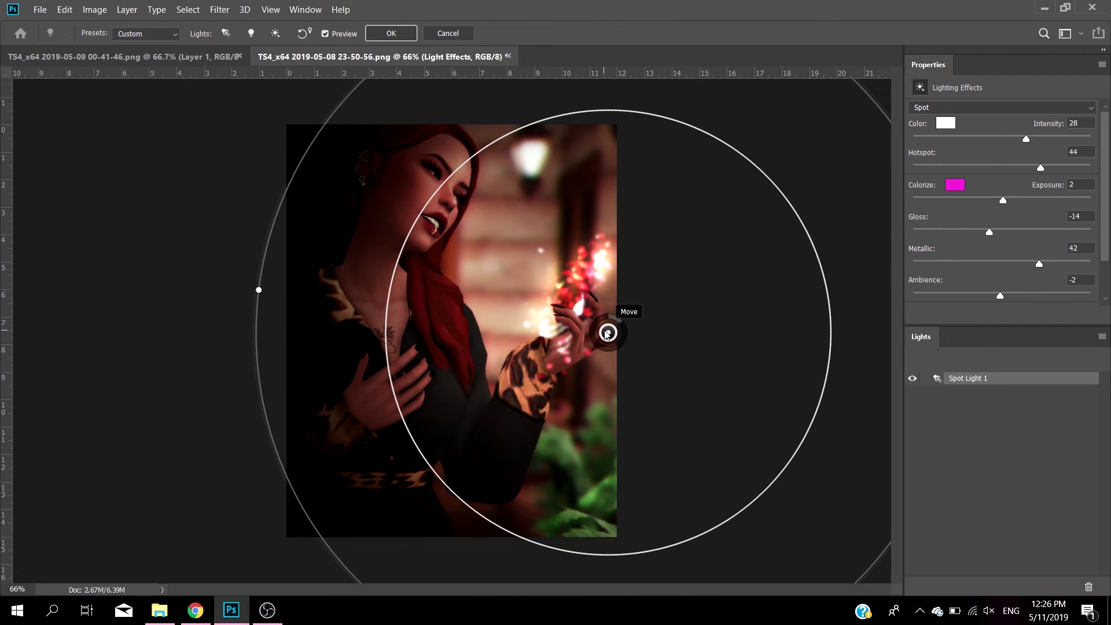
pyautogui.moveTo(258, 289); pyautogui.dragTo(279, 287)
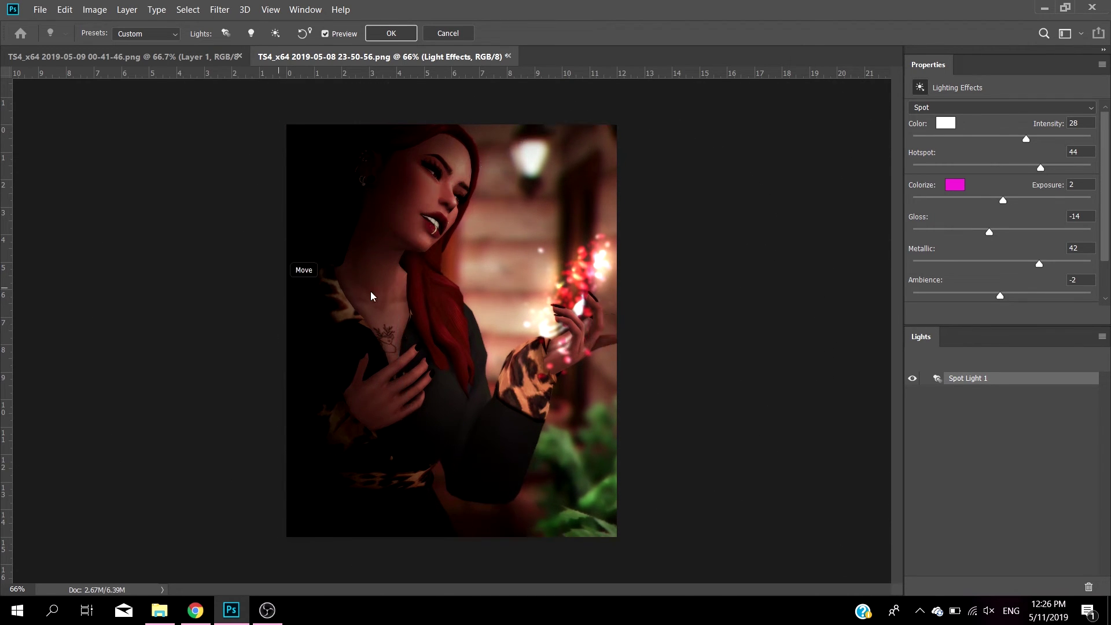
pyautogui.moveTo(608, 331)
pyautogui.mouseDown()
pyautogui.moveTo(584, 320)
pyautogui.moveTo(590, 331)
pyautogui.mouseUp()
pyautogui.moveTo(261, 286); pyautogui.dragTo(298, 295)
pyautogui.moveTo(597, 338); pyautogui.dragTo(582, 334)
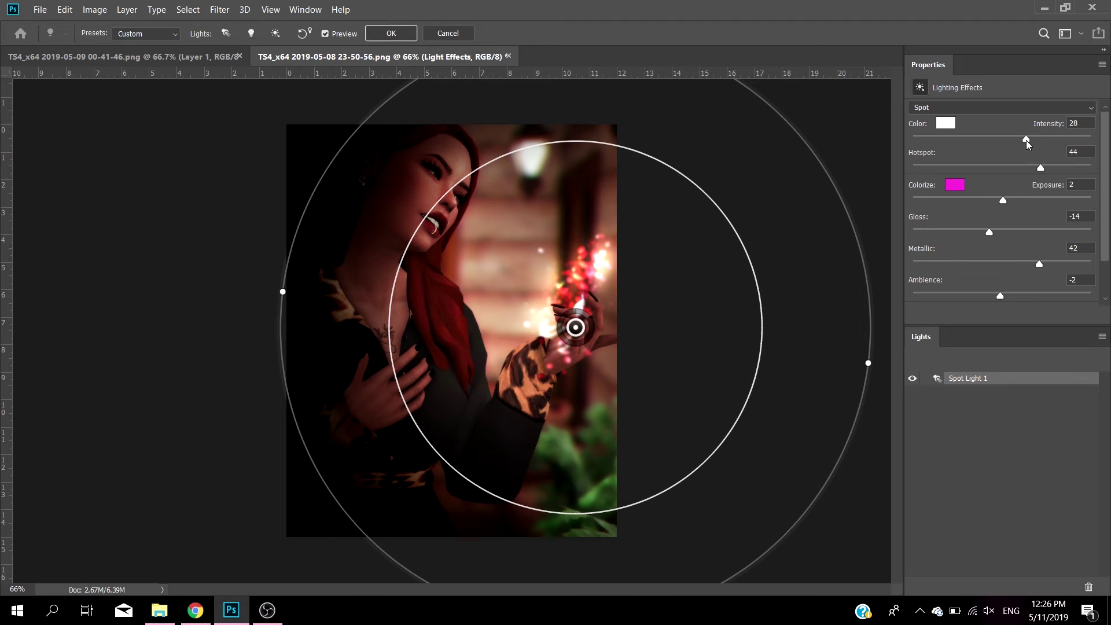
# Set the spot light's intensity to 33 and its colorize colour to a dark red based on the petals
pyautogui.moveTo(1026, 143)
pyautogui.mouseDown()
pyautogui.moveTo(1048, 141)
pyautogui.moveTo(1031, 139)
pyautogui.mouseUp()
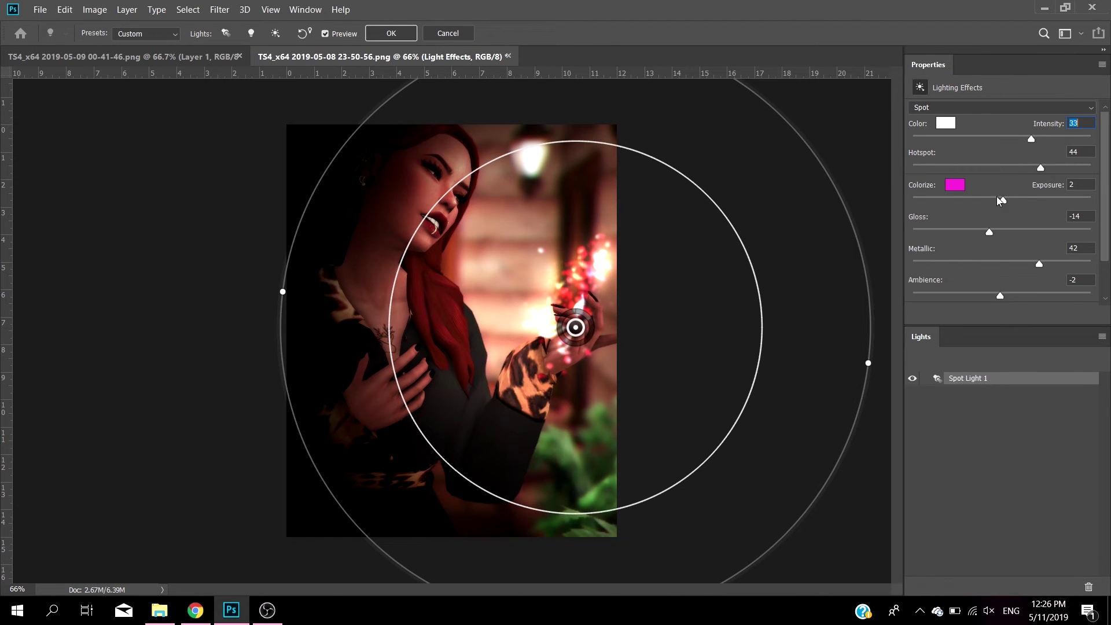
pyautogui.click(955, 185)
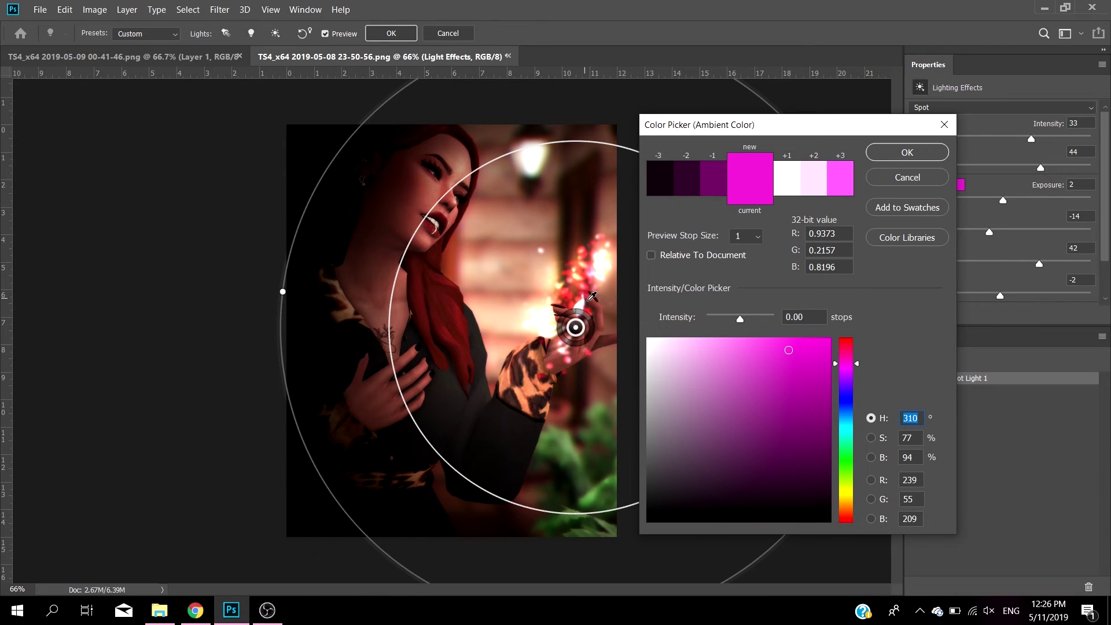
pyautogui.click(581, 292)
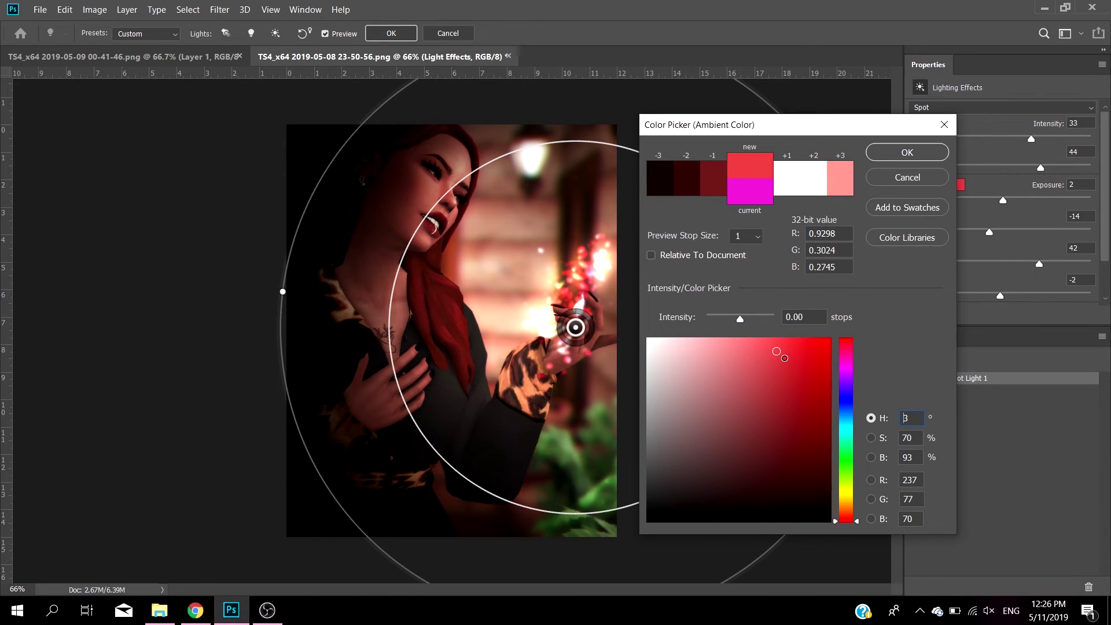
pyautogui.click(804, 388)
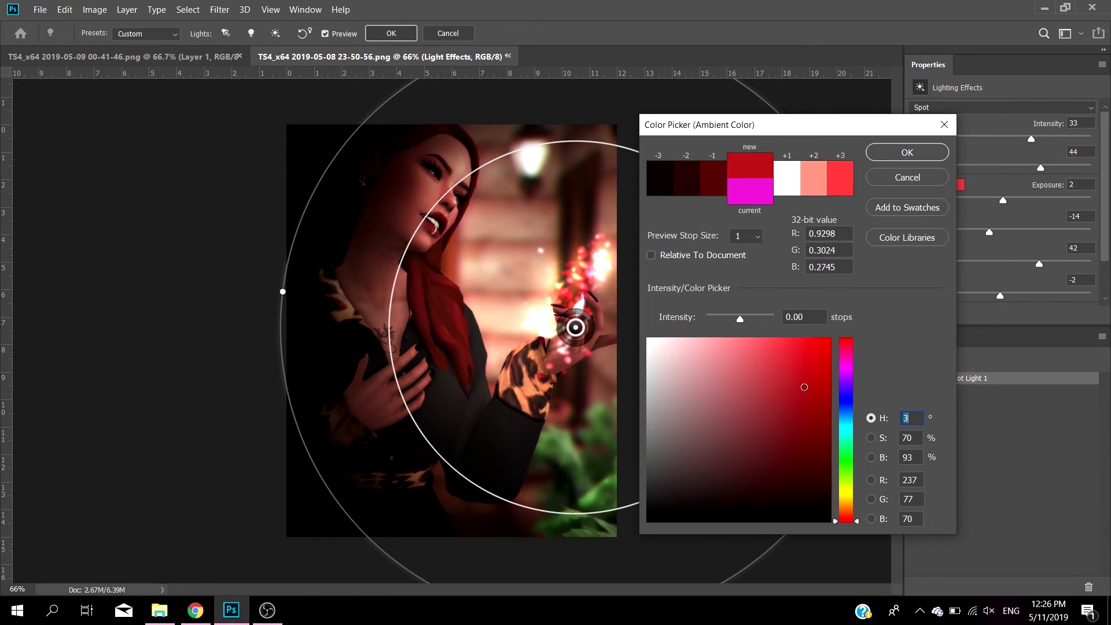
pyautogui.click(906, 153)
# Set the lighting exposure to 5, gloss to 2, metallic to 40, and ambience to 11
pyautogui.moveTo(1002, 199); pyautogui.dragTo(1003, 232)
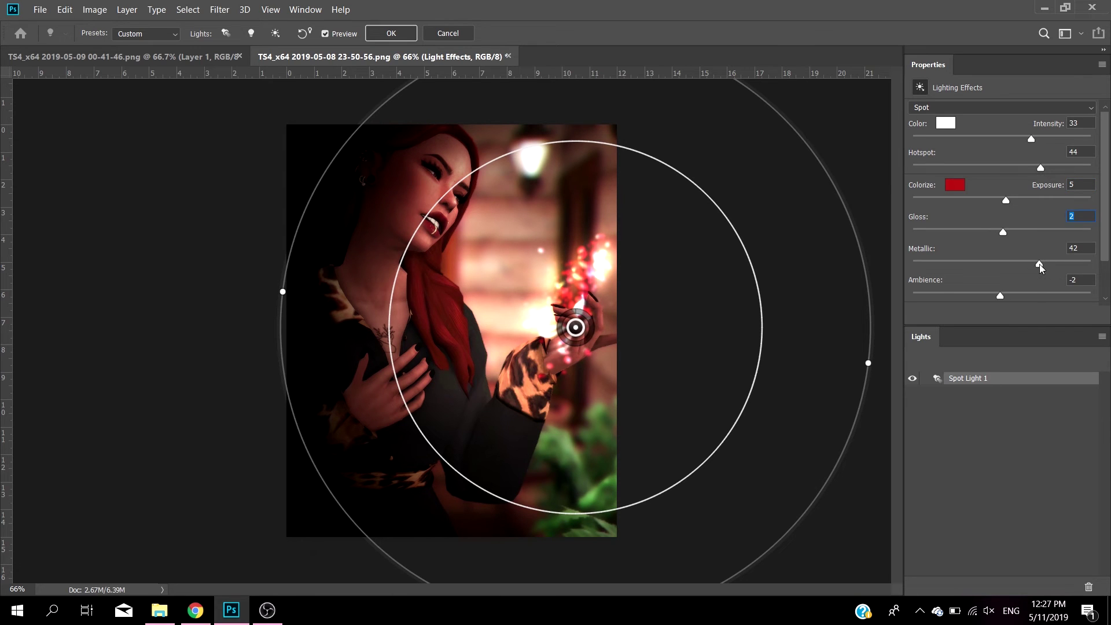
pyautogui.moveTo(1039, 263)
pyautogui.mouseDown()
pyautogui.moveTo(1060, 257)
pyautogui.moveTo(1037, 263)
pyautogui.mouseUp()
pyautogui.moveTo(1002, 298)
pyautogui.mouseDown()
pyautogui.moveTo(975, 296)
pyautogui.moveTo(1011, 296)
pyautogui.mouseUp()
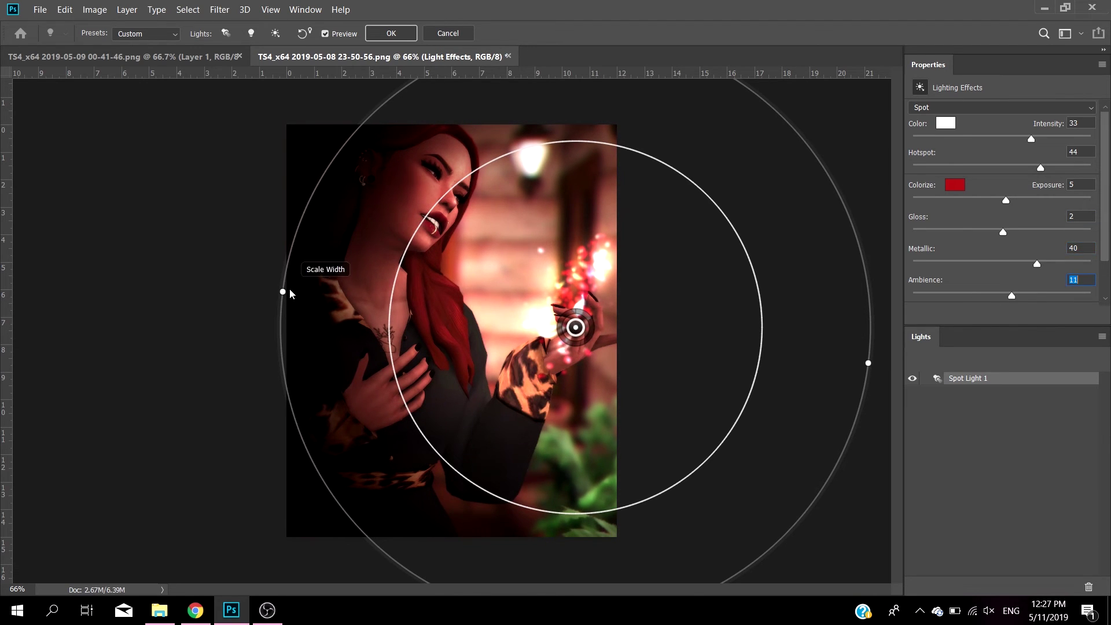
# Shrink the spot light slightly further around the raised hand and apply the lighting effect
pyautogui.moveTo(283, 292); pyautogui.dragTo(291, 293)
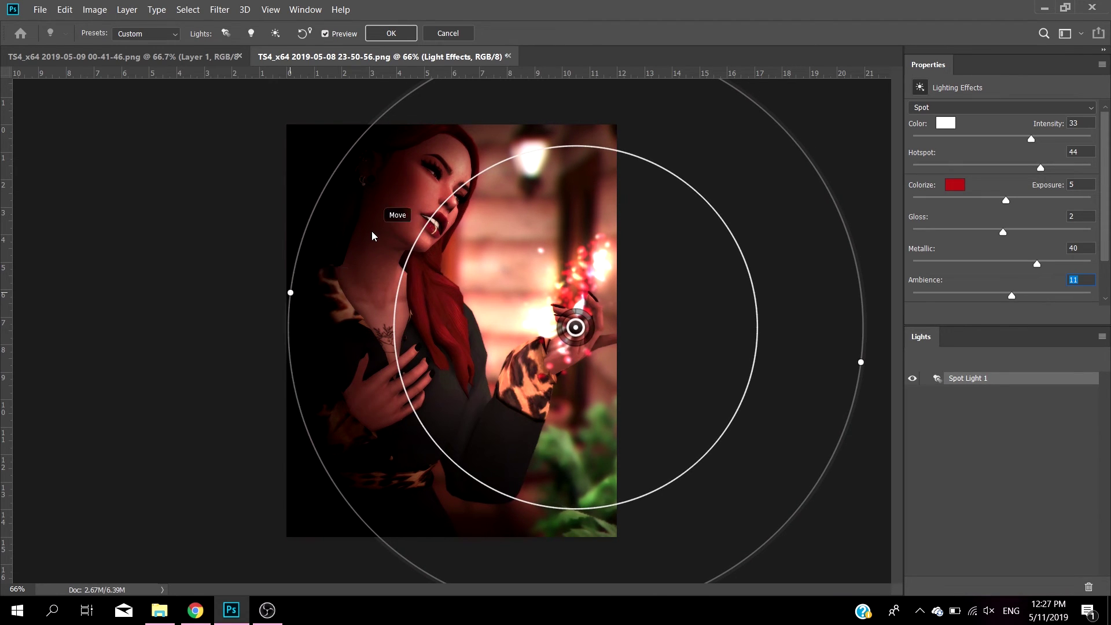
pyautogui.moveTo(293, 297)
pyautogui.mouseDown()
pyautogui.moveTo(439, 330)
pyautogui.moveTo(411, 333)
pyautogui.moveTo(294, 289)
pyautogui.moveTo(292, 313)
pyautogui.moveTo(274, 320)
pyautogui.moveTo(296, 315)
pyautogui.mouseUp()
pyautogui.moveTo(569, 325); pyautogui.dragTo(575, 322)
pyautogui.moveTo(299, 313); pyautogui.dragTo(301, 310)
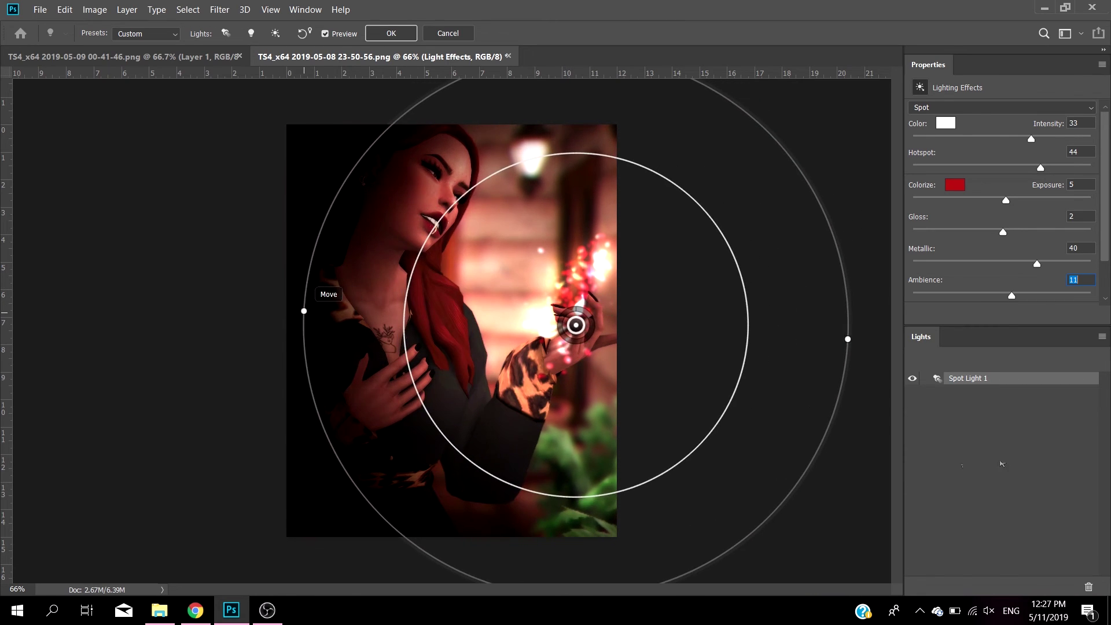
pyautogui.click(392, 34)
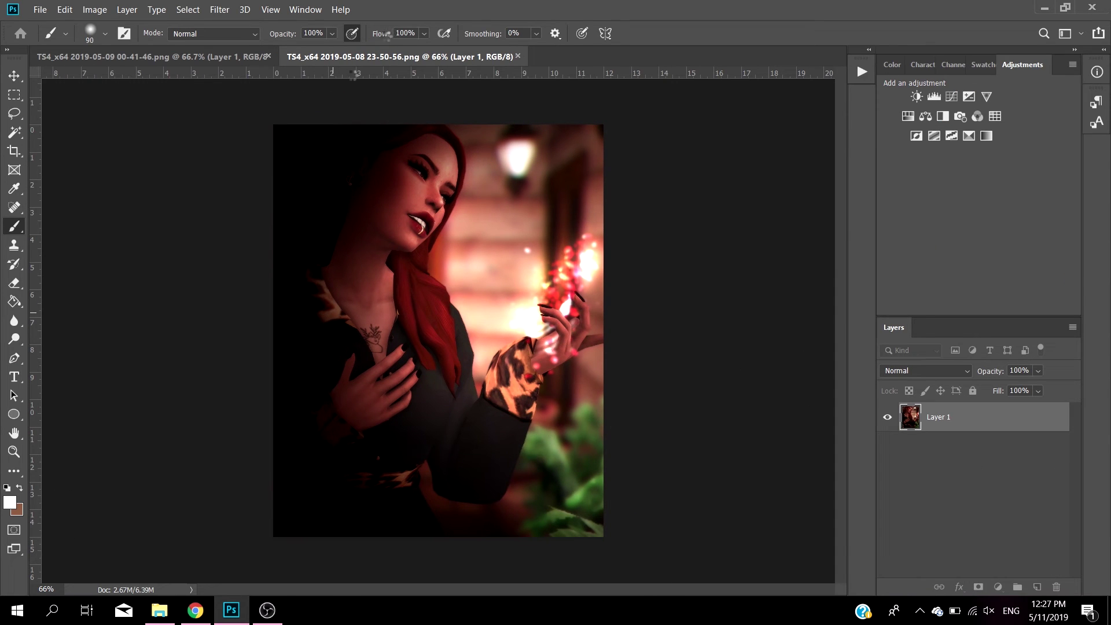
# Reapply Lighting Effects to Layer 1 with the spot light widened slightly and shifted from the raised hand toward the character
pyautogui.click(220, 9)
pyautogui.moveTo(347, 257)
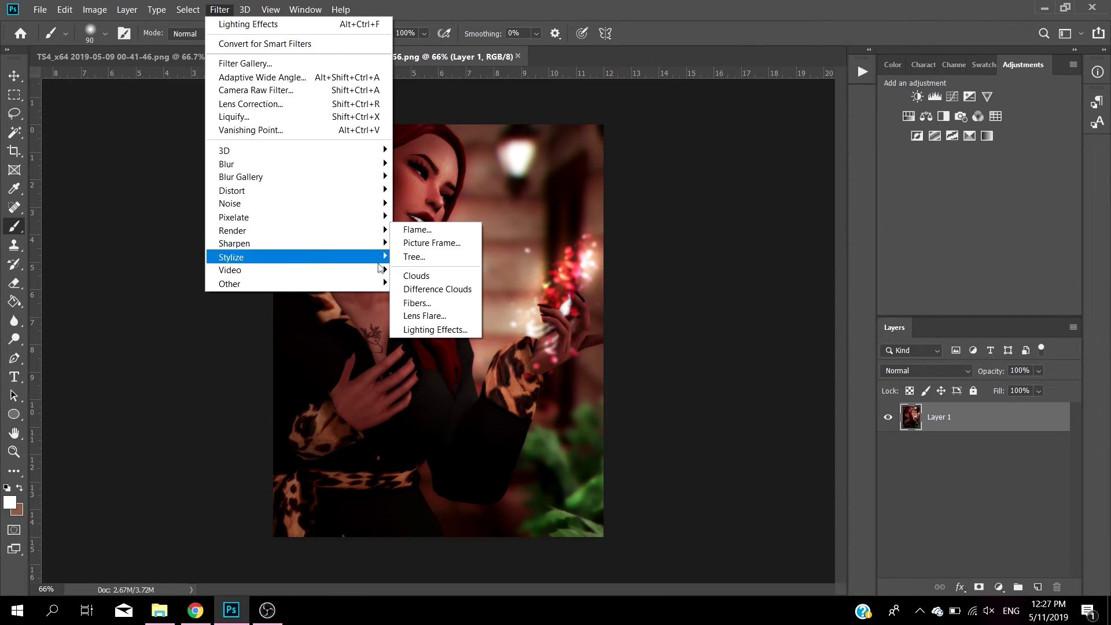
pyautogui.click(431, 329)
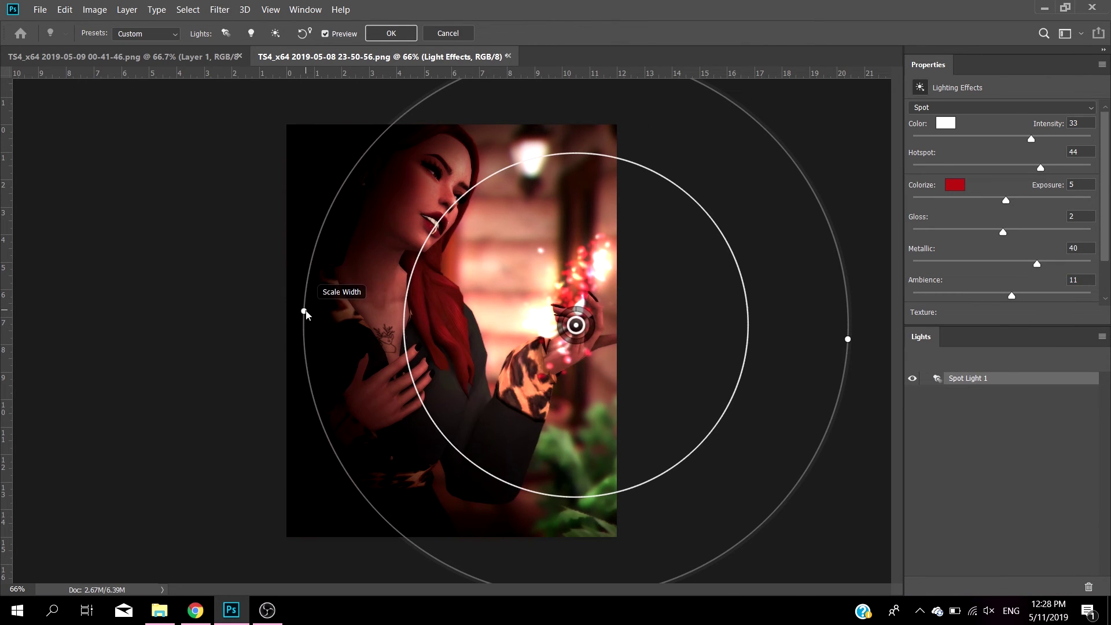
pyautogui.moveTo(306, 316); pyautogui.dragTo(286, 316)
pyautogui.moveTo(575, 326); pyautogui.dragTo(530, 319)
pyautogui.click(391, 33)
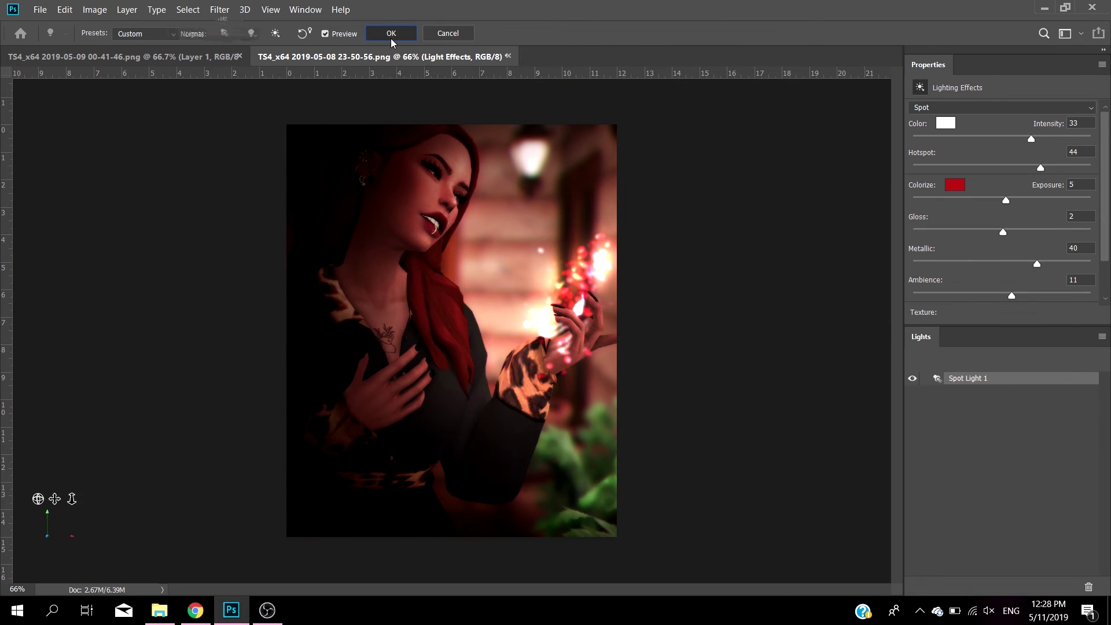
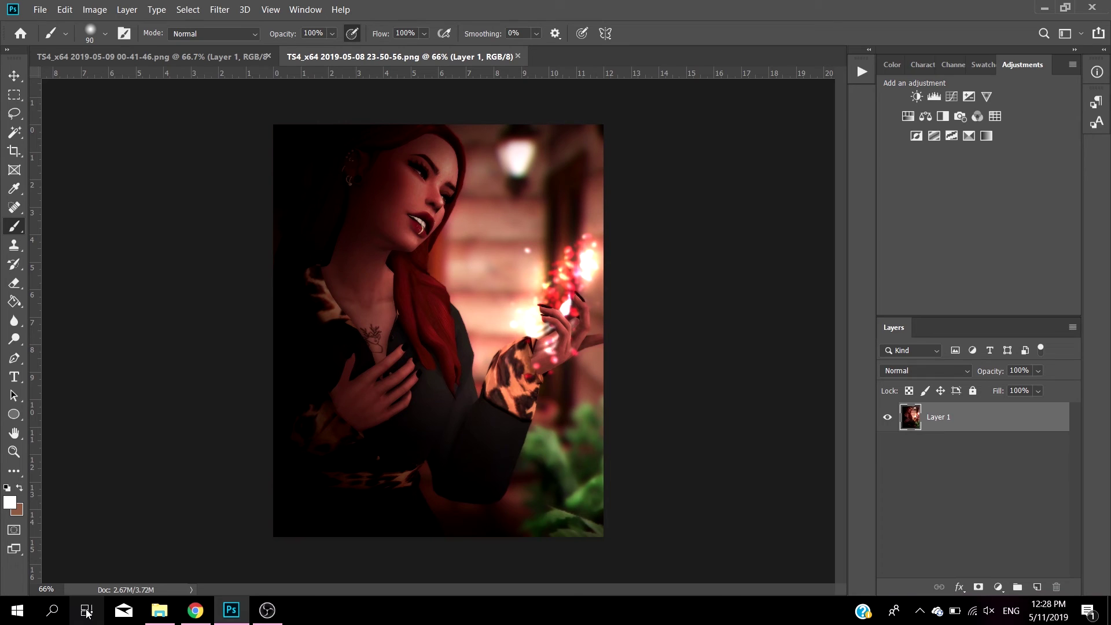
# Switch to File Explorer, go up to the EDITS folder, and preview the HappyHolidays_19_thlaugraphics overlay
pyautogui.click(157, 610)
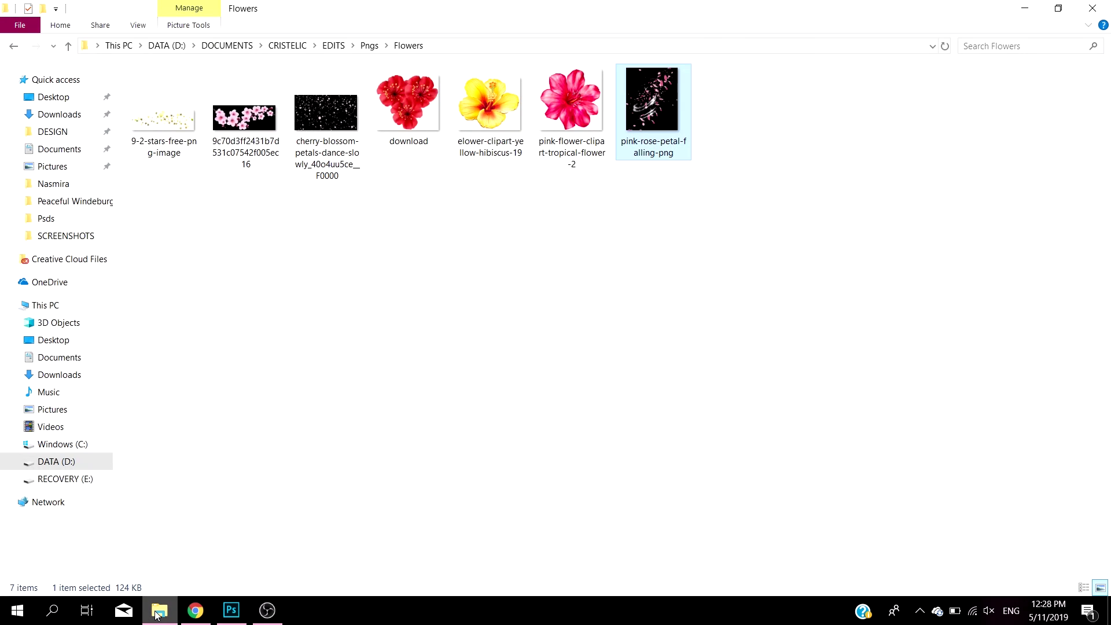
pyautogui.click(368, 48)
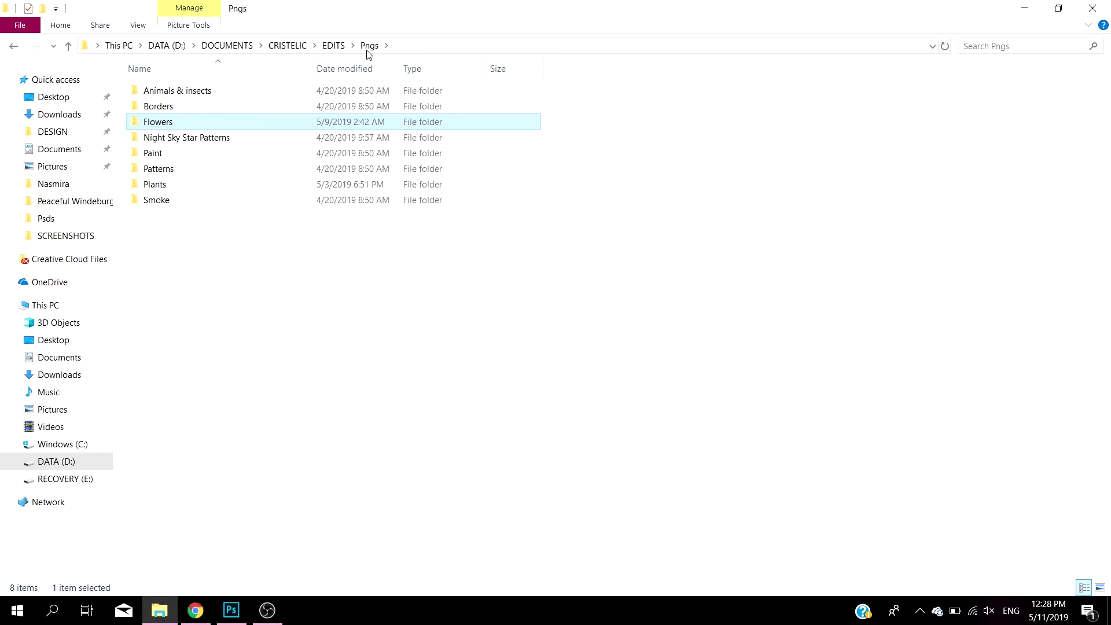
pyautogui.click(334, 47)
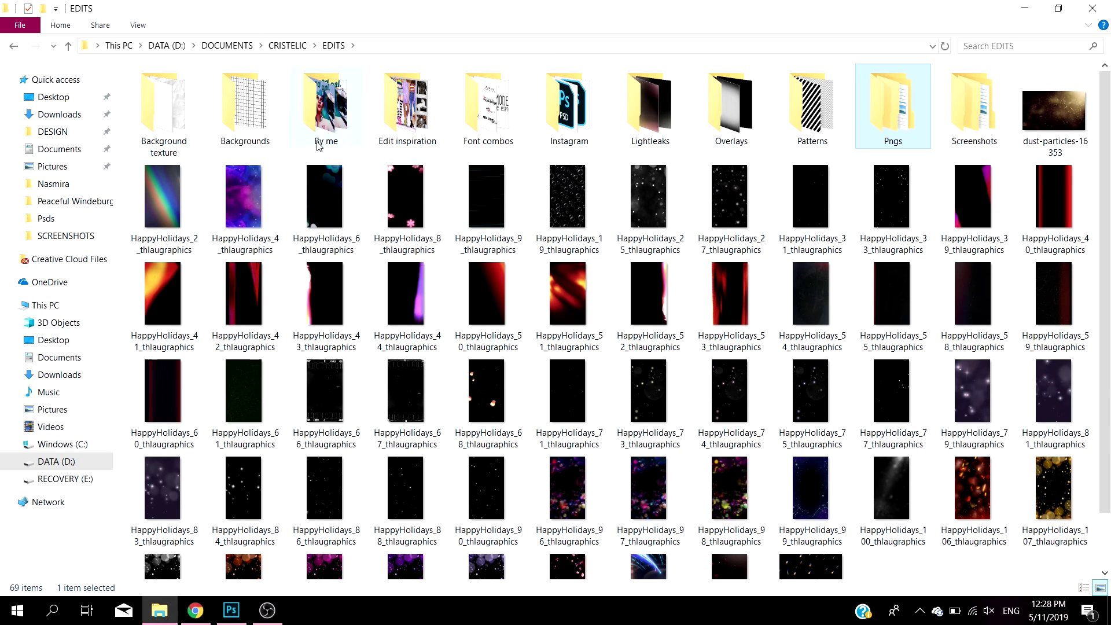
pyautogui.click(550, 211)
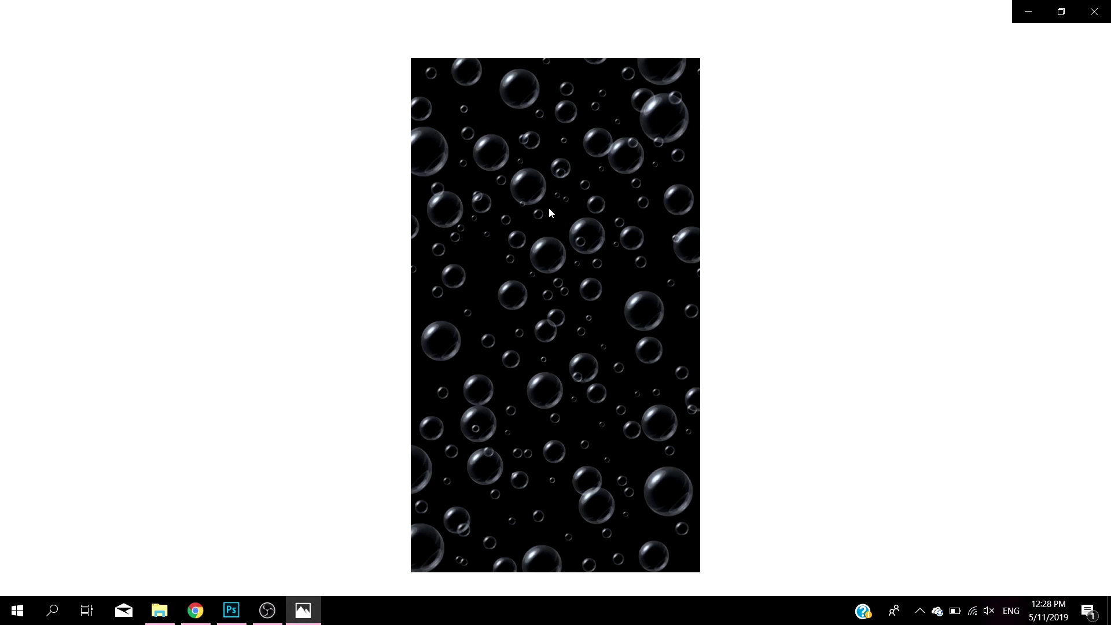
pyautogui.click(1093, 11)
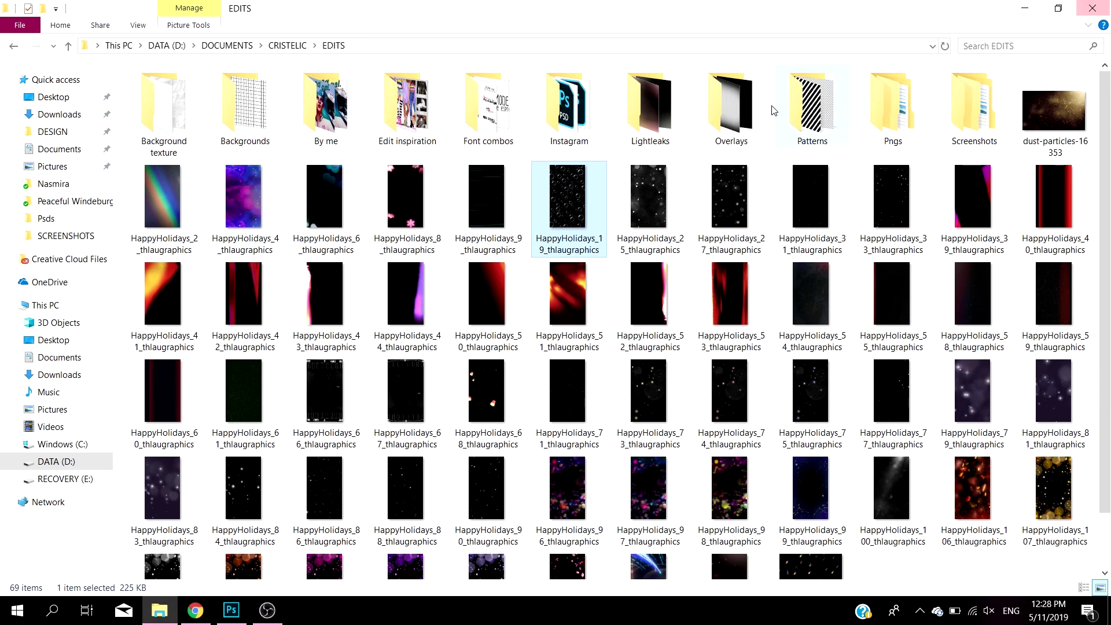
# Place star pattern 6 from the Night Sky Star Patterns PNG folder inside Pngs into the portrait document in Photoshop
pyautogui.doubleClick(864, 123)
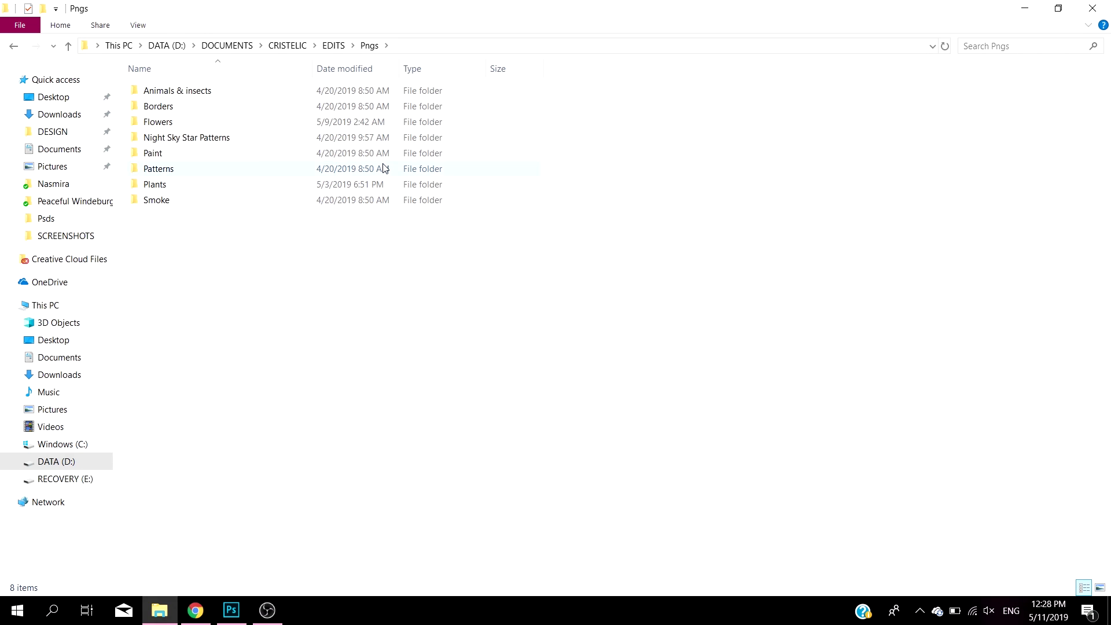
pyautogui.doubleClick(286, 137)
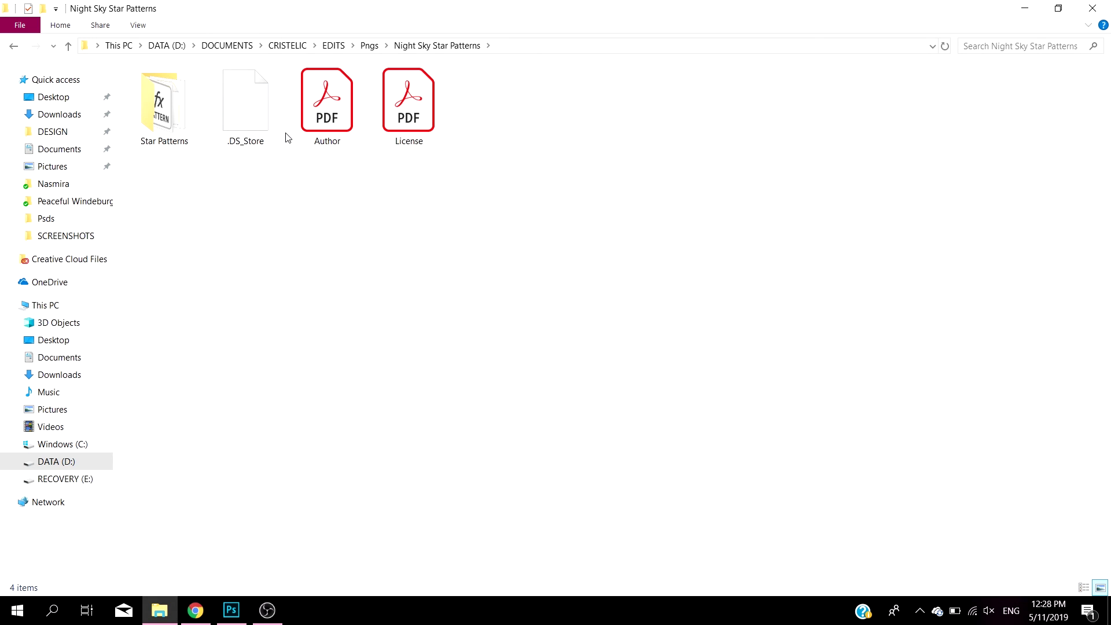
pyautogui.doubleClick(133, 113)
pyautogui.doubleClick(165, 93)
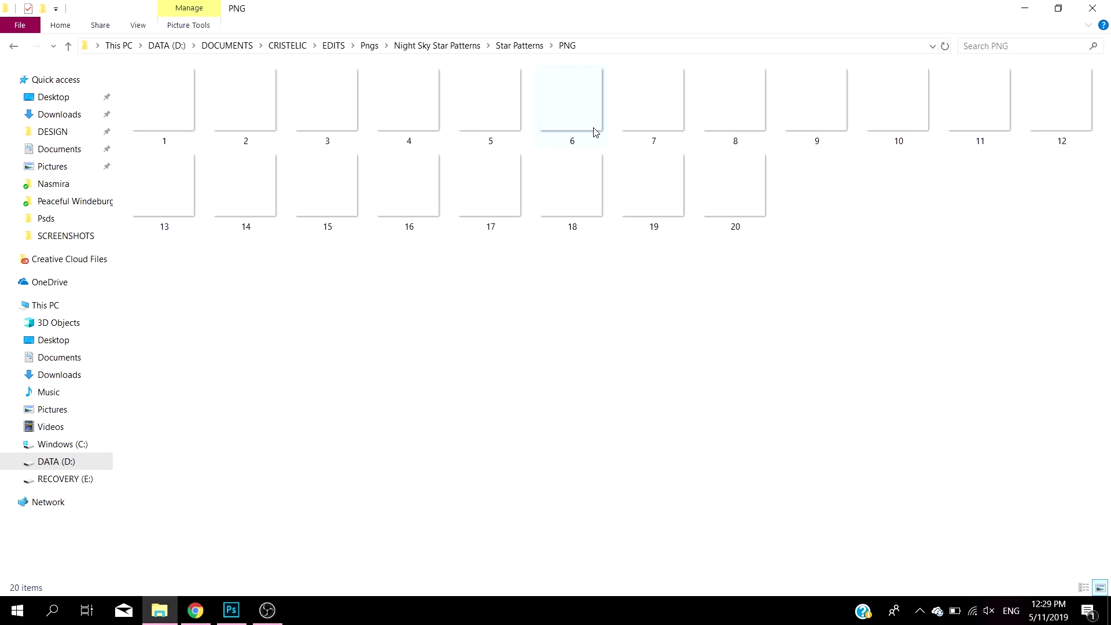
pyautogui.click(594, 129)
pyautogui.moveTo(594, 129); pyautogui.dragTo(457, 308)
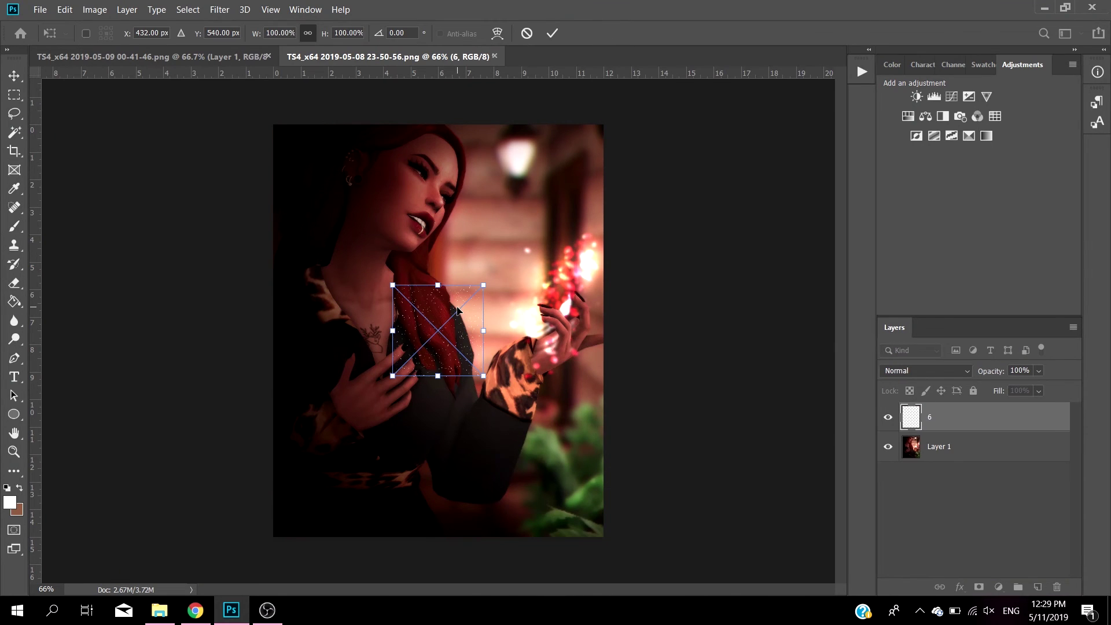
# Enlarge the star pattern 6 and position it over the character's face and the background, covering the portrait's full height
pyautogui.moveTo(481, 377); pyautogui.dragTo(627, 568)
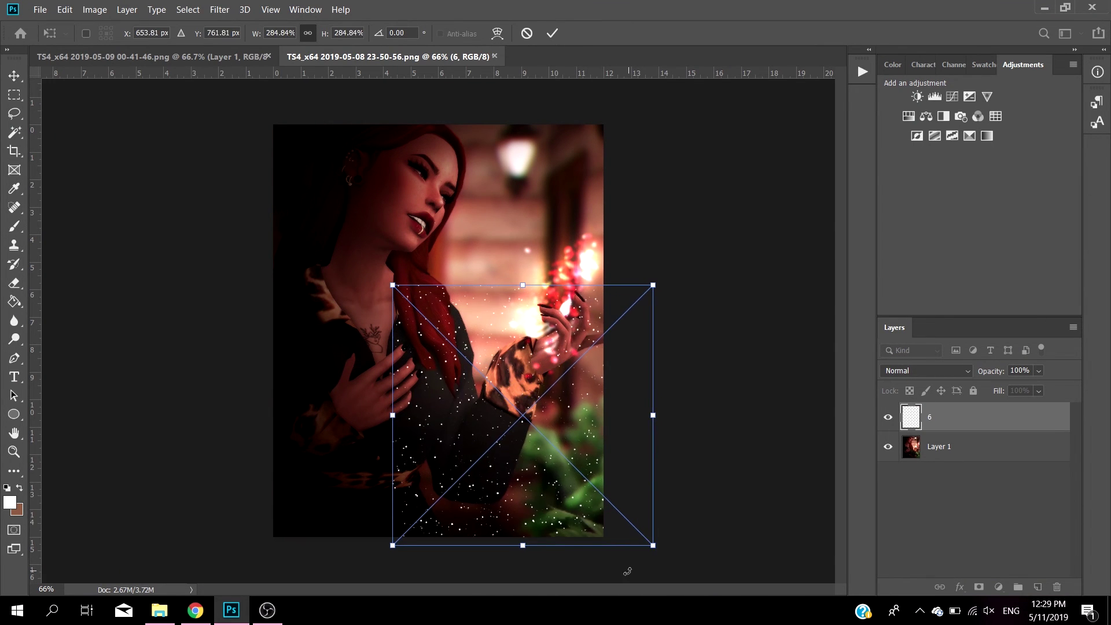
pyautogui.moveTo(389, 282); pyautogui.dragTo(299, 192)
pyautogui.moveTo(412, 354); pyautogui.dragTo(537, 284)
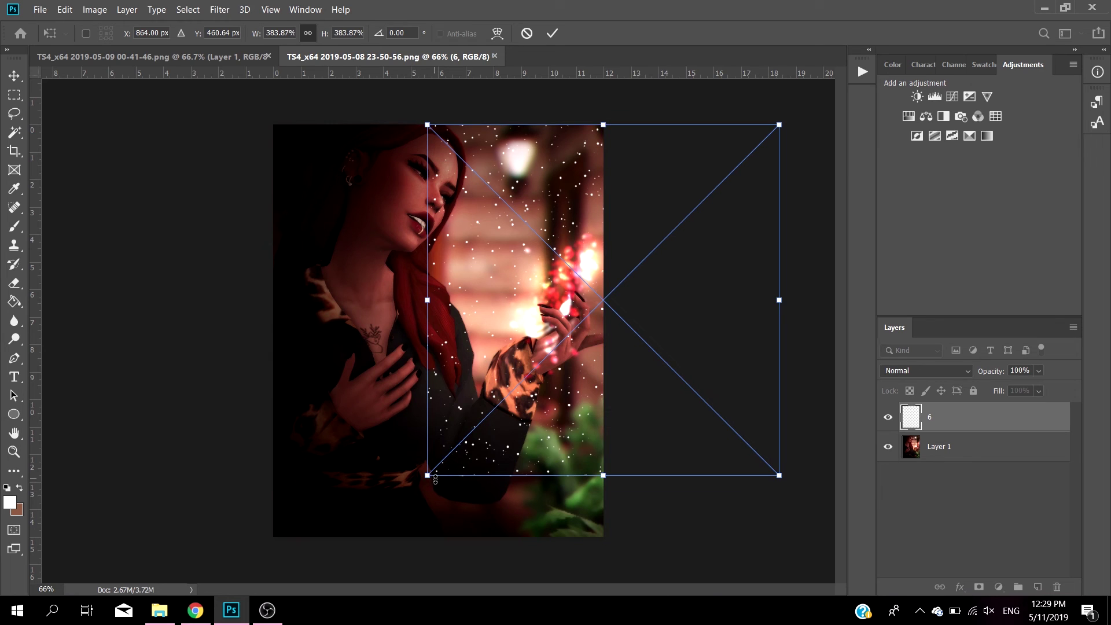
pyautogui.moveTo(429, 477); pyautogui.dragTo(405, 595)
pyautogui.press('Return')
# Rasterize layer 6 and erase the stars covering the character's face, hair, and body with a large soft eraser
pyautogui.press('b')
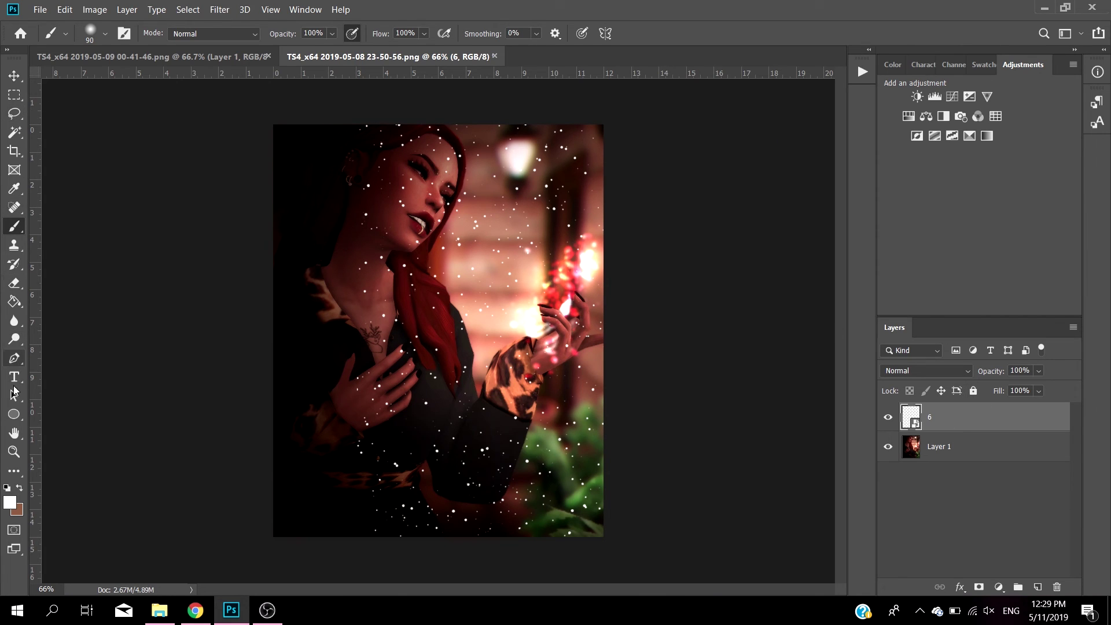
pyautogui.click(14, 284)
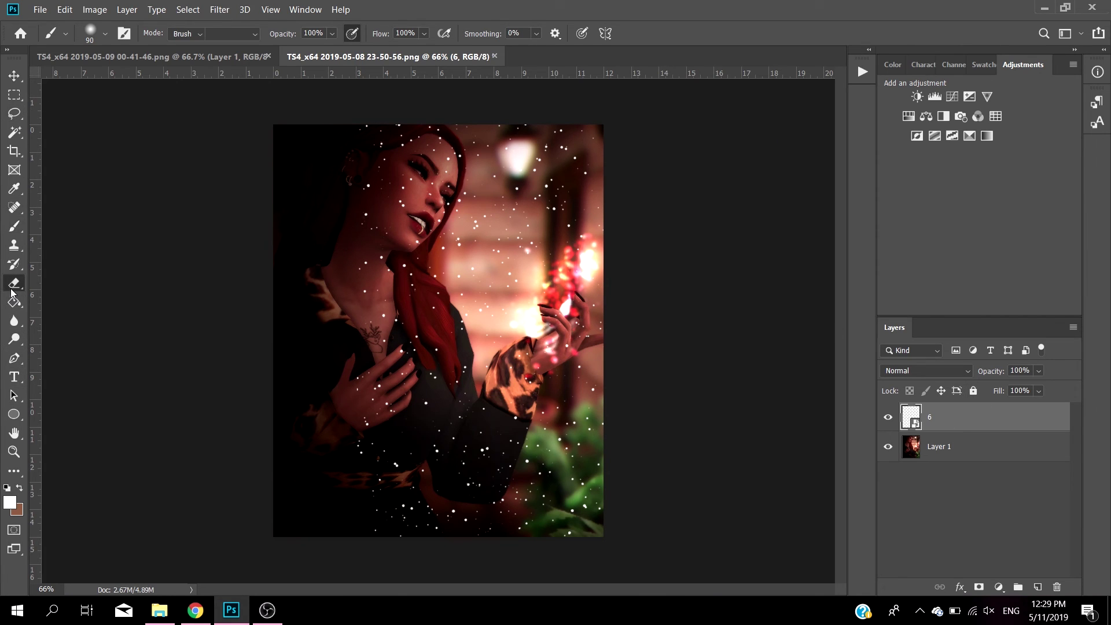
pyautogui.rightClick(977, 413)
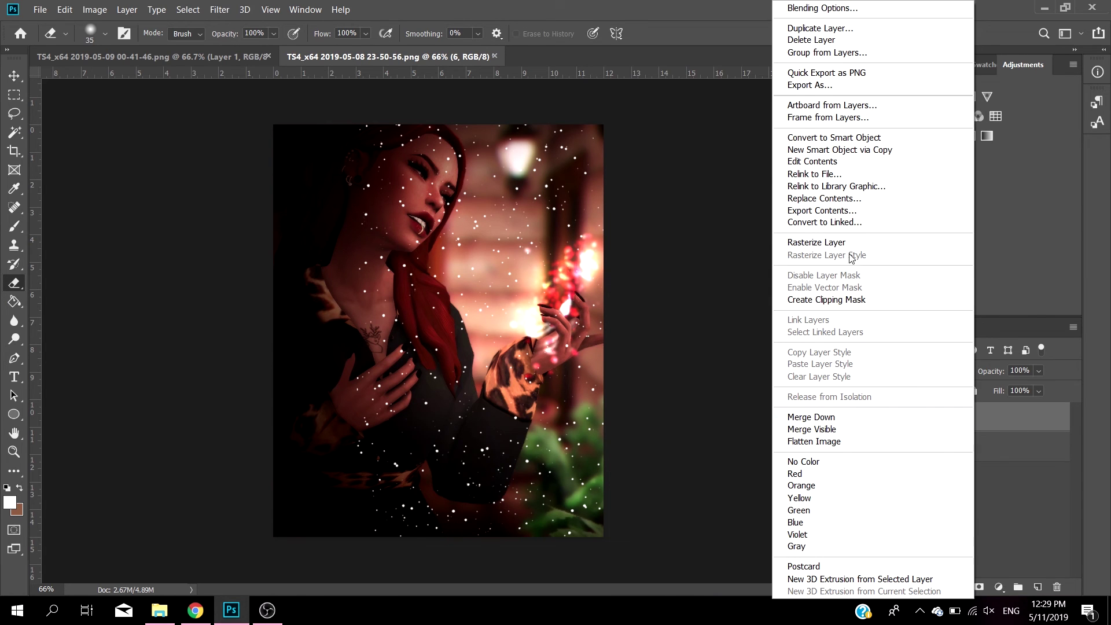
pyautogui.click(864, 242)
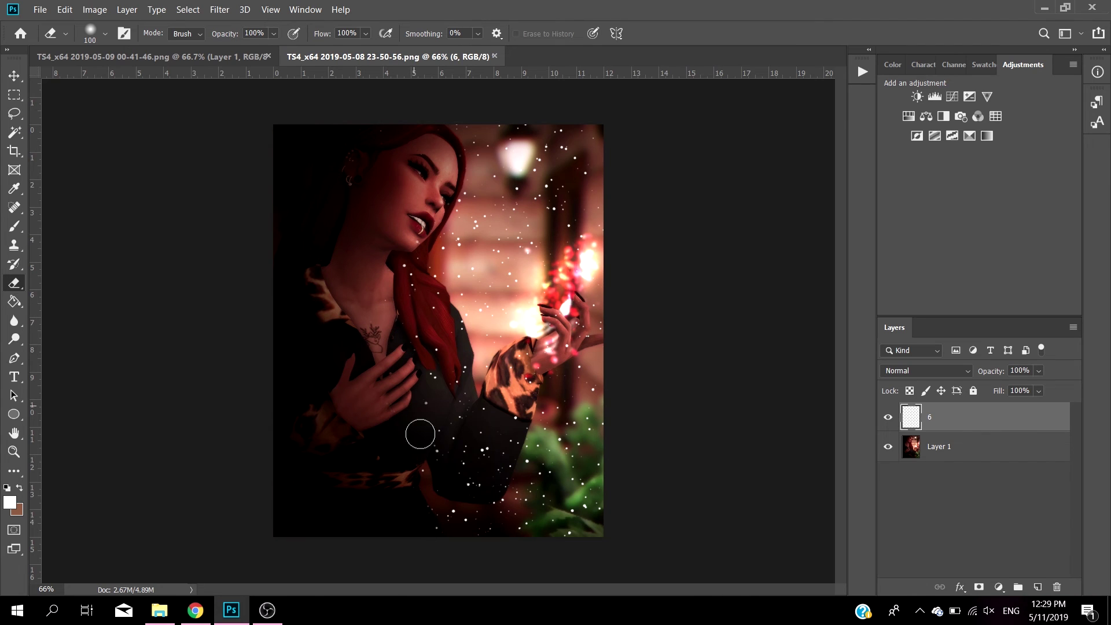
pyautogui.press(']')
pyautogui.press(']')
pyautogui.press(']')
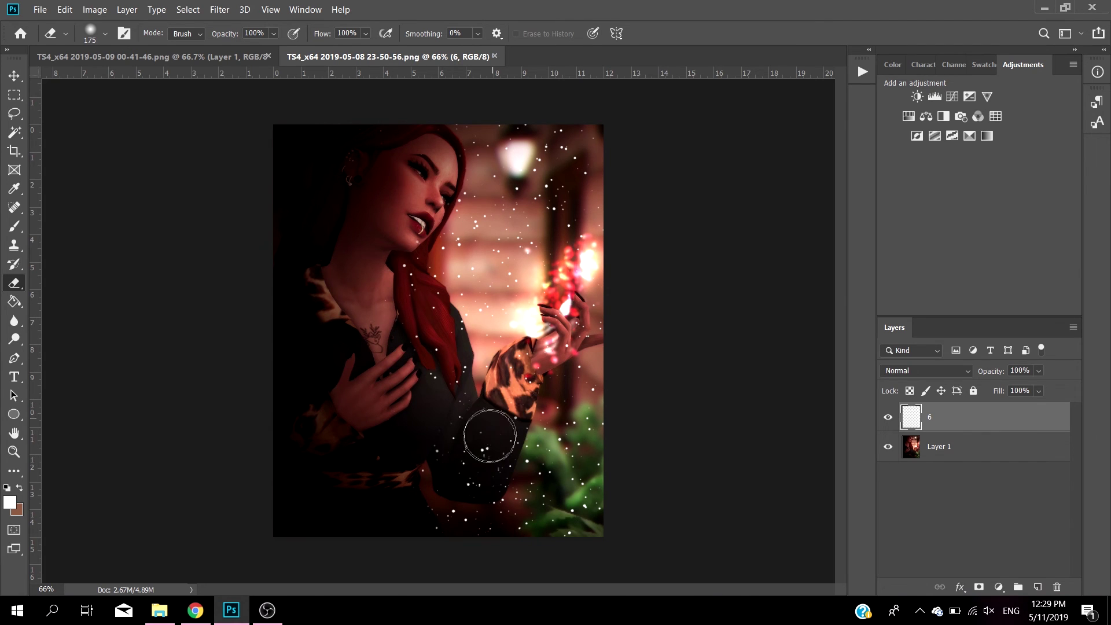
pyautogui.moveTo(450, 409)
pyautogui.mouseDown()
pyautogui.moveTo(427, 353)
pyautogui.moveTo(429, 315)
pyautogui.moveTo(386, 279)
pyautogui.moveTo(403, 209)
pyautogui.mouseUp()
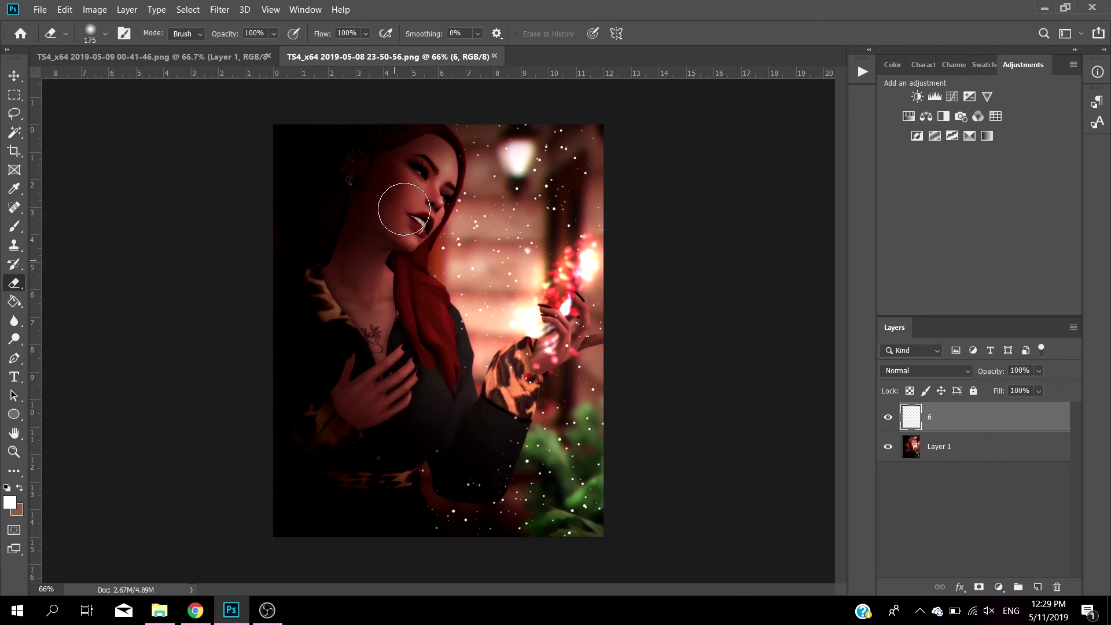
pyautogui.click(412, 426)
# Set layer 6's blend mode to Overlay and merge it into Layer 1
pyautogui.click(936, 373)
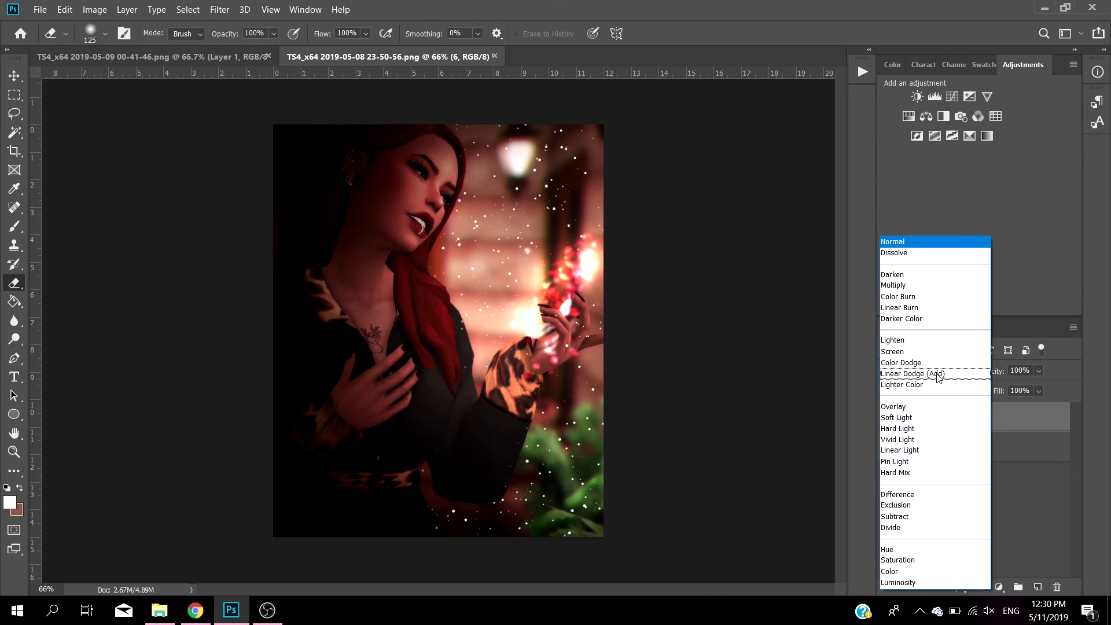
pyautogui.click(927, 408)
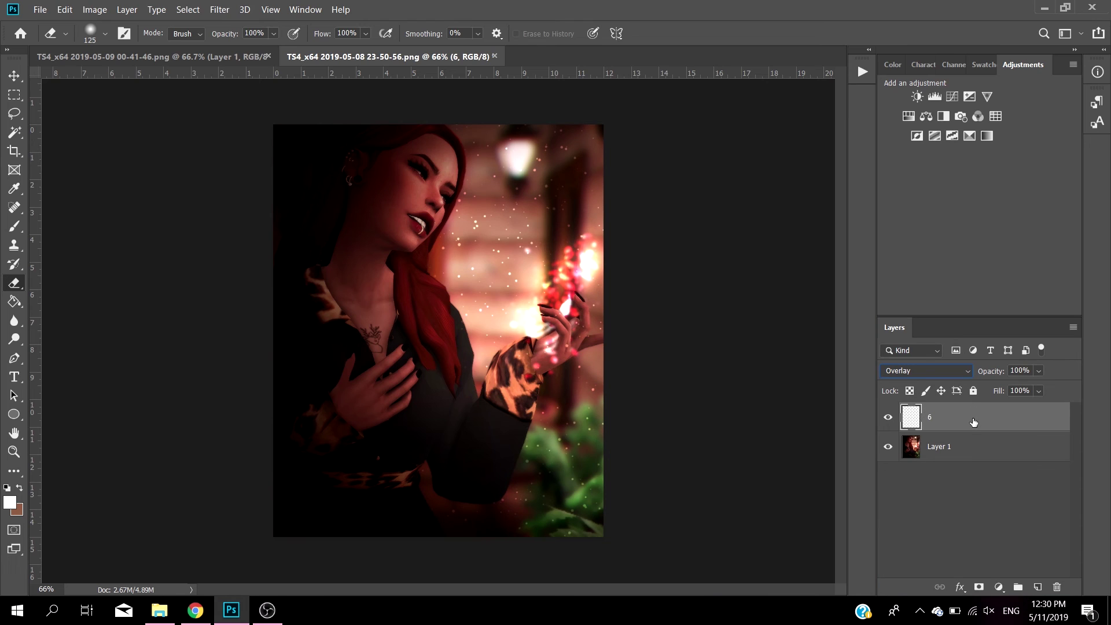
pyautogui.press('Delete')
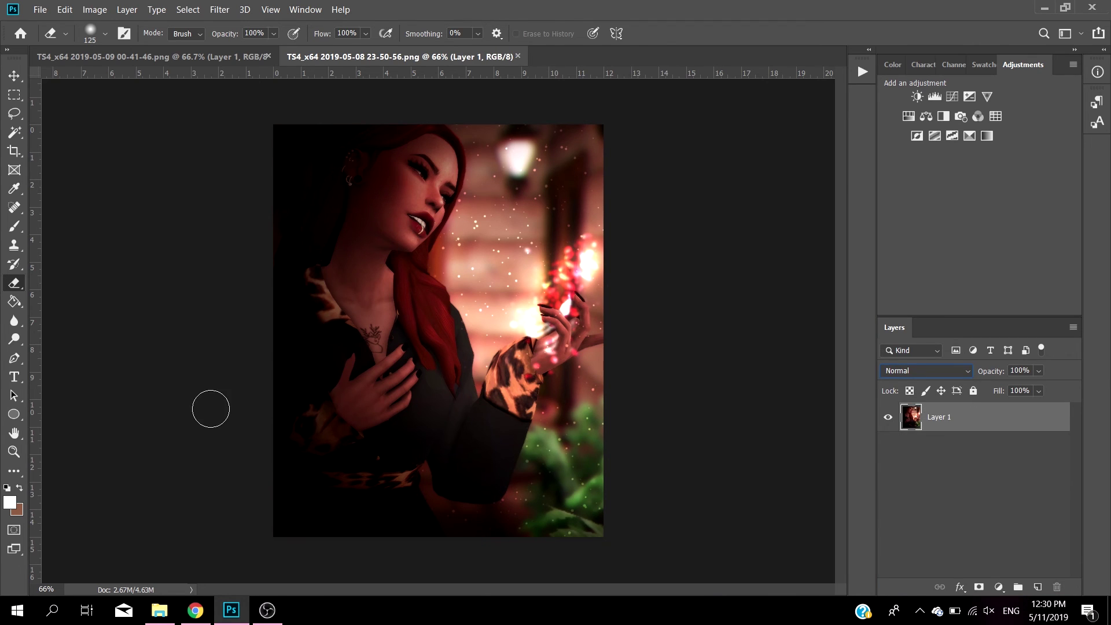
# Place star pattern 17 from the PNG folder into the portrait, scale it to about 495%, and shift it over the background
pyautogui.click(159, 610)
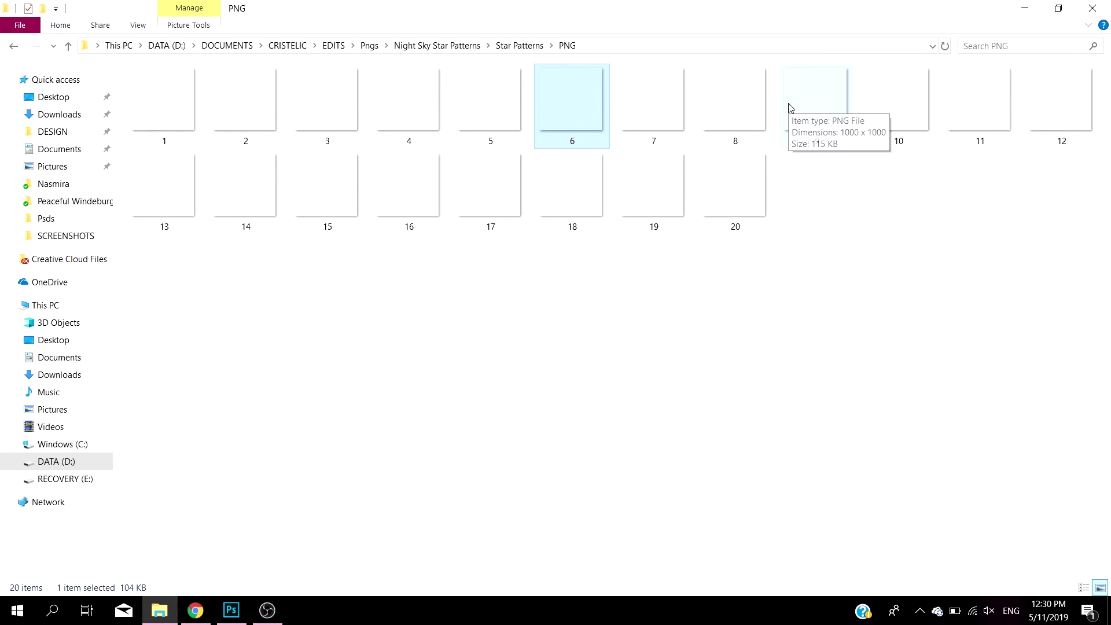
pyautogui.moveTo(504, 184); pyautogui.dragTo(460, 301)
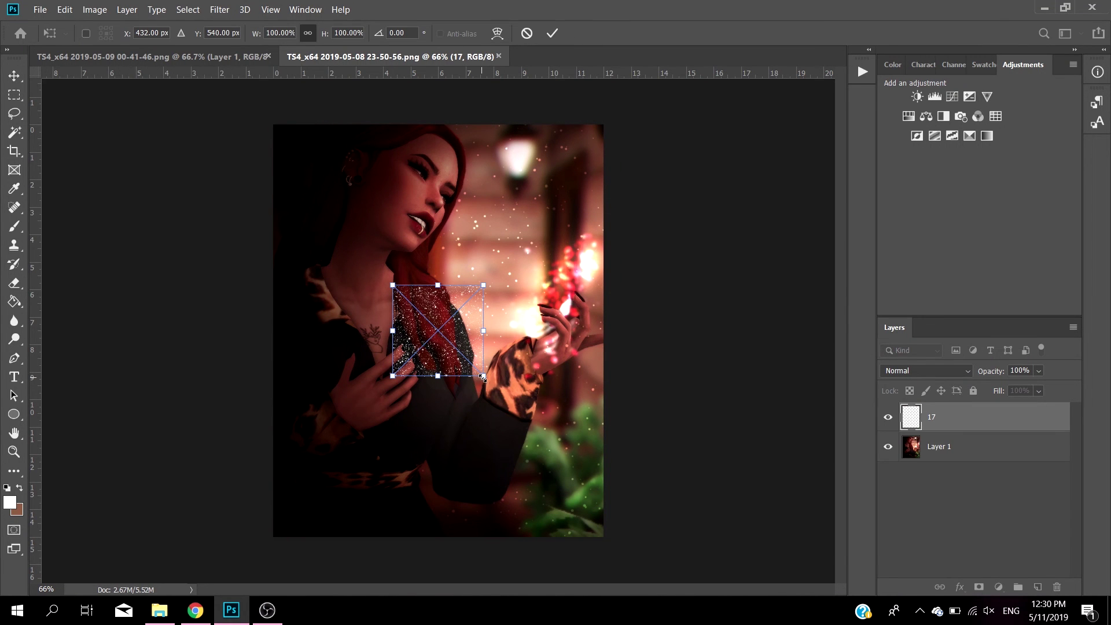
pyautogui.moveTo(482, 376); pyautogui.dragTo(680, 573)
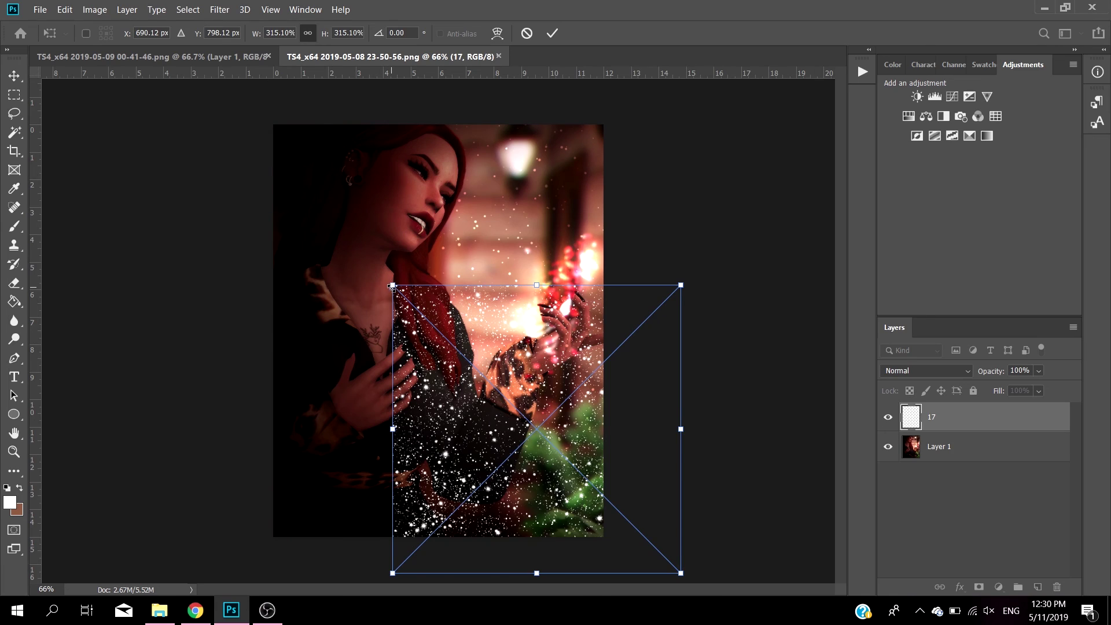
pyautogui.moveTo(393, 286); pyautogui.dragTo(174, 174)
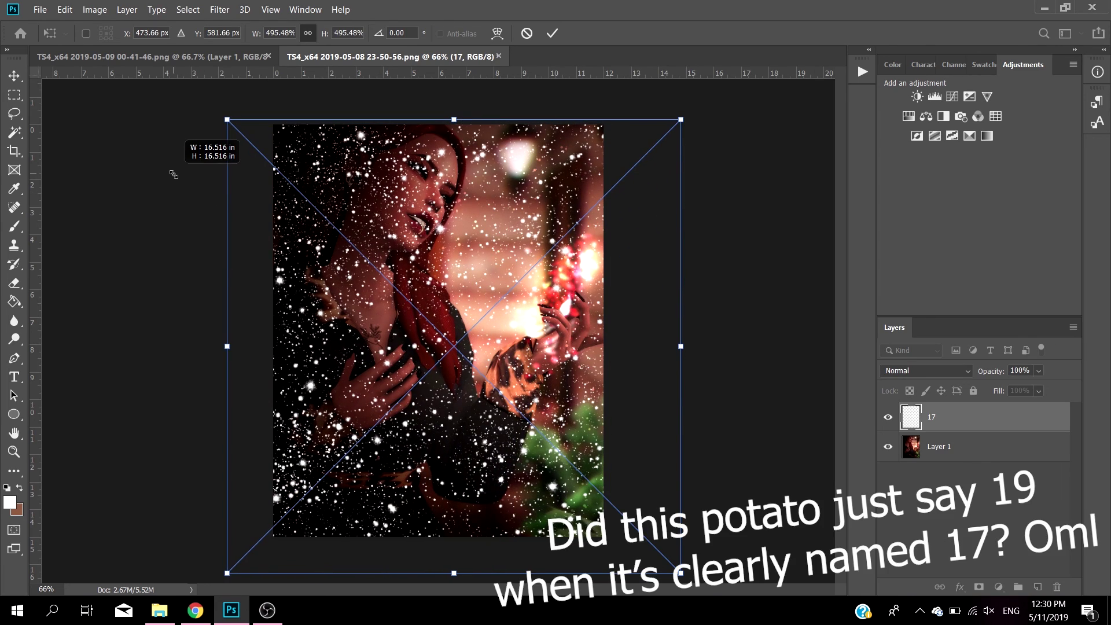
pyautogui.moveTo(308, 384); pyautogui.dragTo(401, 380)
pyautogui.press('Return')
# Rasterize layer 17 and erase its stars over the character, keeping them on the background and plants
pyautogui.press('e')
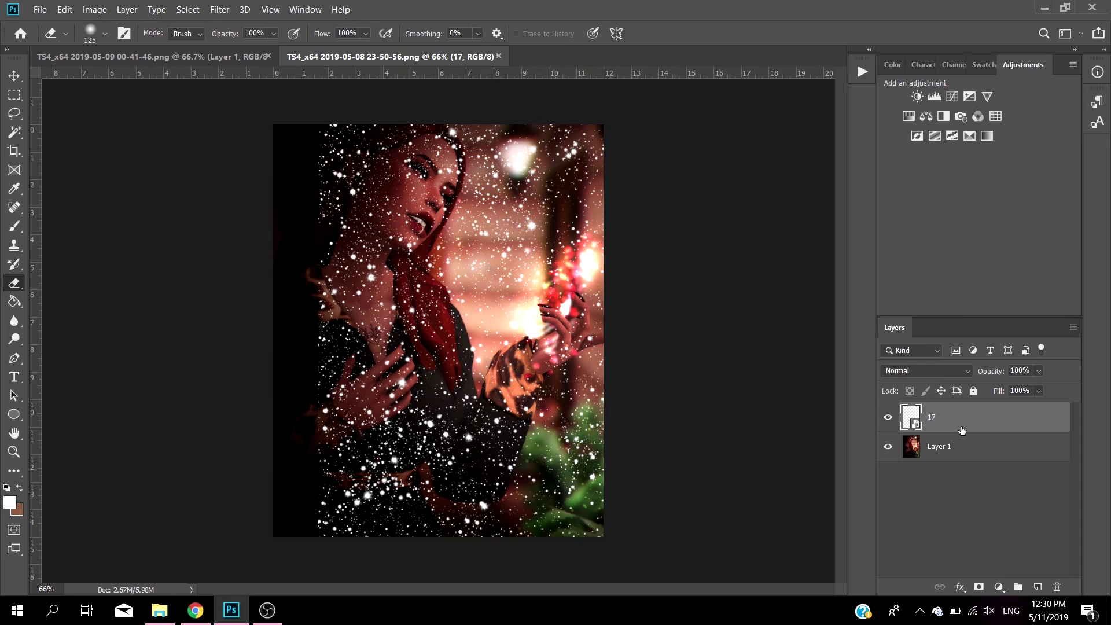
pyautogui.rightClick(962, 431)
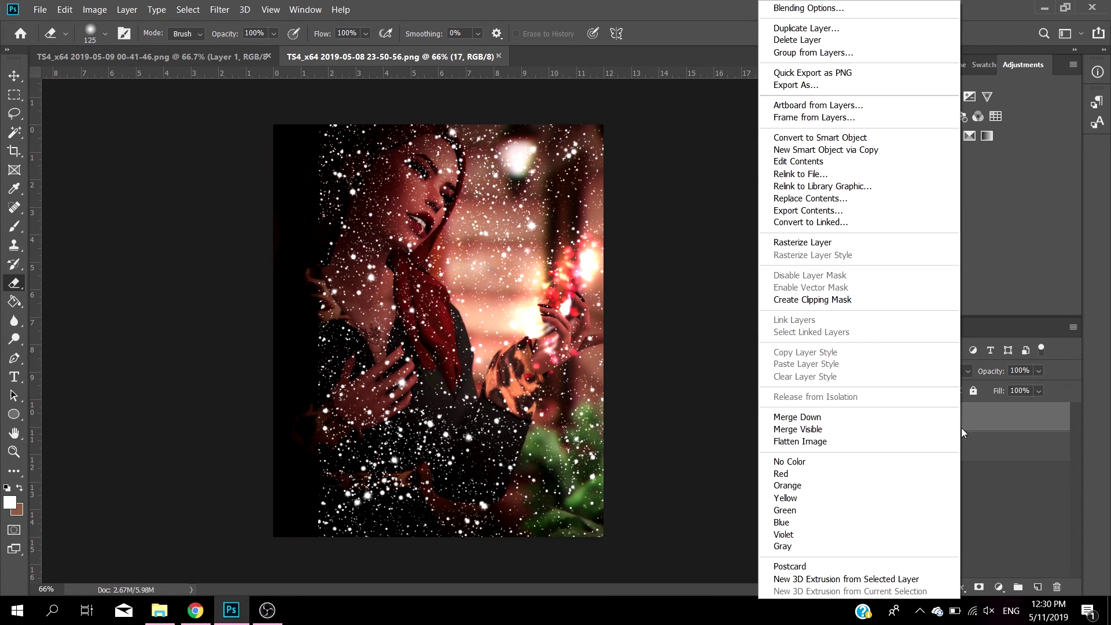
pyautogui.click(807, 243)
pyautogui.moveTo(289, 287)
pyautogui.mouseDown()
pyautogui.moveTo(310, 330)
pyautogui.moveTo(344, 506)
pyautogui.moveTo(362, 495)
pyautogui.moveTo(367, 511)
pyautogui.moveTo(369, 457)
pyautogui.moveTo(352, 584)
pyautogui.moveTo(324, 520)
pyautogui.moveTo(391, 487)
pyautogui.moveTo(403, 536)
pyautogui.moveTo(347, 339)
pyautogui.moveTo(370, 72)
pyautogui.moveTo(313, 212)
pyautogui.moveTo(353, 166)
pyautogui.moveTo(346, 121)
pyautogui.moveTo(371, 145)
pyautogui.moveTo(425, 140)
pyautogui.moveTo(429, 173)
pyautogui.moveTo(412, 208)
pyautogui.moveTo(395, 197)
pyautogui.moveTo(359, 294)
pyautogui.moveTo(420, 333)
pyautogui.moveTo(405, 295)
pyautogui.moveTo(430, 360)
pyautogui.moveTo(435, 343)
pyautogui.moveTo(442, 356)
pyautogui.moveTo(425, 361)
pyautogui.moveTo(437, 416)
pyautogui.moveTo(458, 443)
pyautogui.moveTo(407, 425)
pyautogui.moveTo(442, 430)
pyautogui.moveTo(441, 416)
pyautogui.moveTo(475, 475)
pyautogui.moveTo(443, 464)
pyautogui.moveTo(481, 455)
pyautogui.moveTo(490, 467)
pyautogui.moveTo(476, 476)
pyautogui.moveTo(511, 397)
pyautogui.moveTo(446, 404)
pyautogui.moveTo(434, 333)
pyautogui.moveTo(515, 393)
pyautogui.moveTo(530, 357)
pyautogui.moveTo(461, 476)
pyautogui.mouseUp()
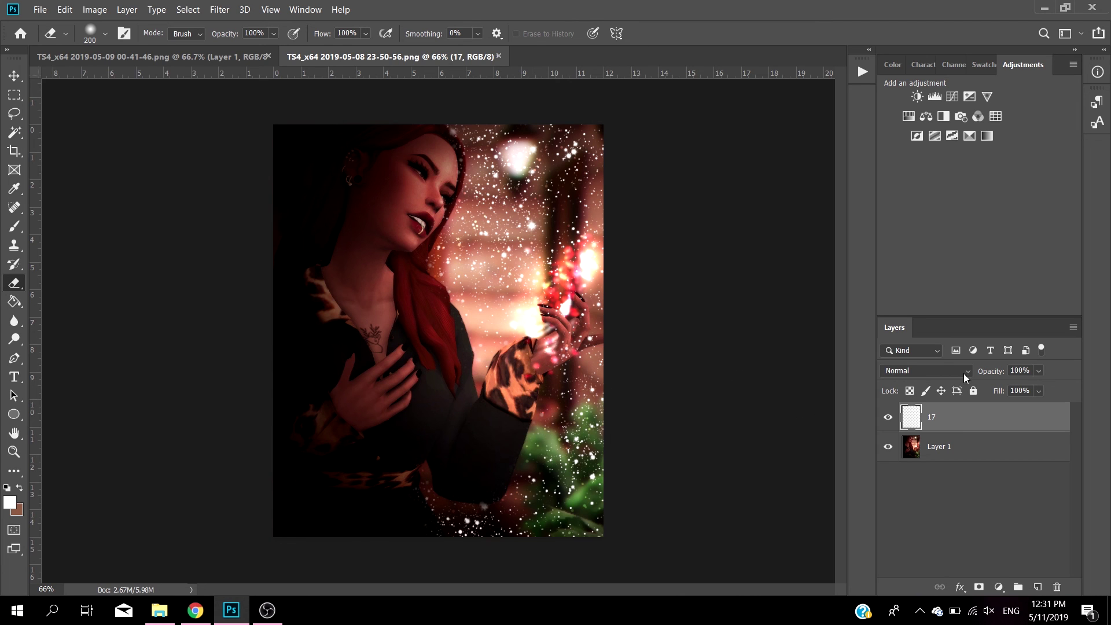
# Set layer 17's blend mode to Overlay and merge it down into Layer 1
pyautogui.click(963, 372)
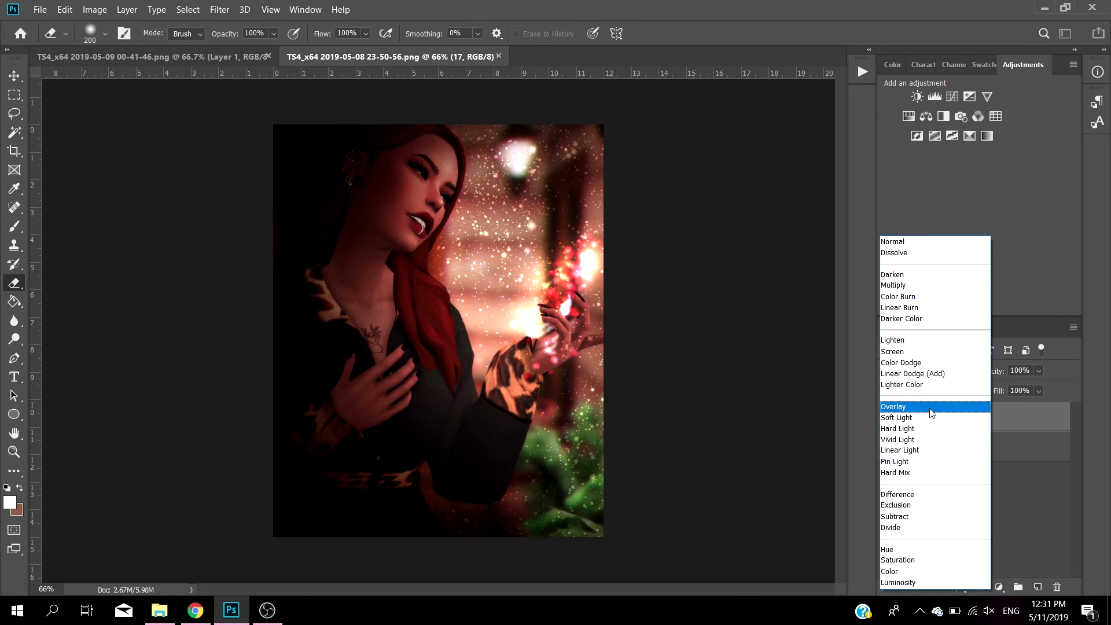
pyautogui.click(926, 432)
pyautogui.hotkey('ctrl', 'e')
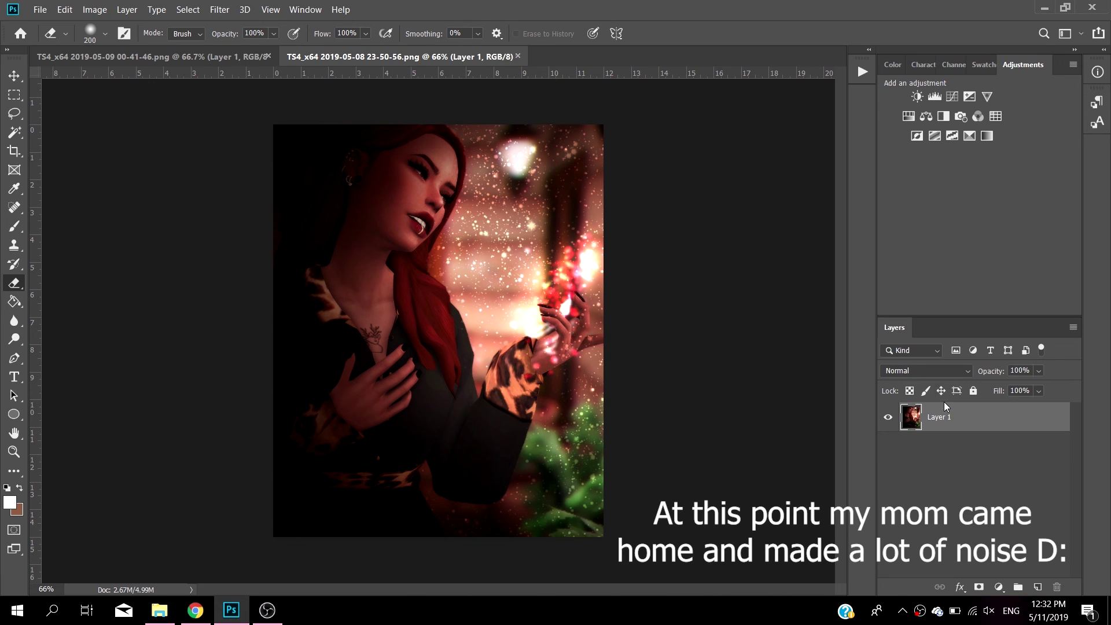
# Open Nasmira new.psd from the Psds folder inside CRISTELIC's INSTAGRAM folder
pyautogui.click(40, 9)
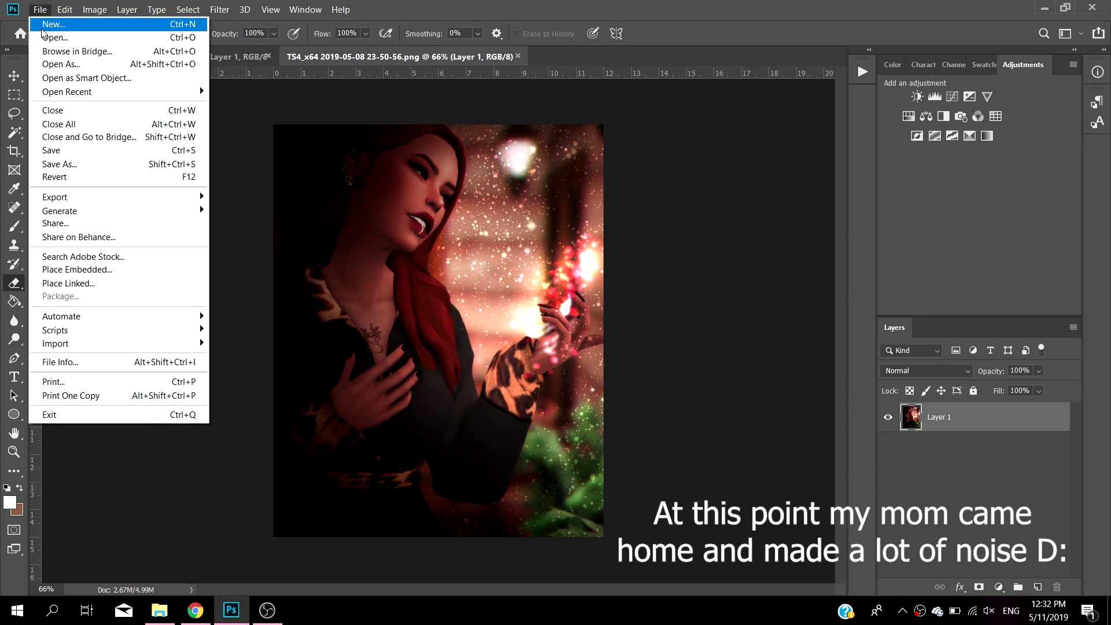
pyautogui.click(52, 33)
pyautogui.click(292, 33)
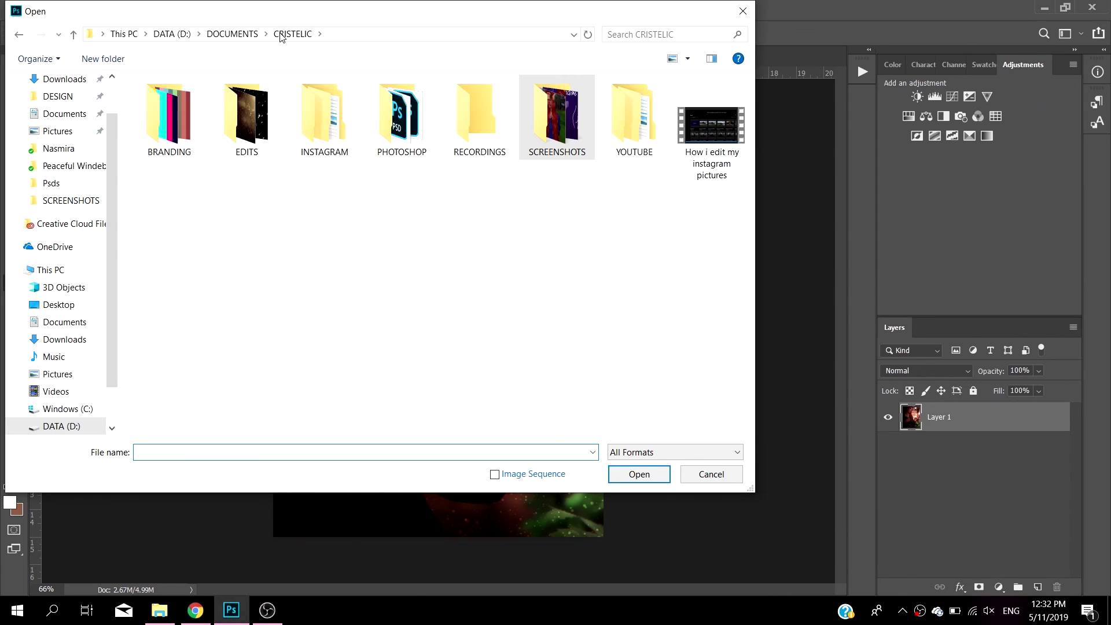
pyautogui.doubleClick(311, 136)
pyautogui.doubleClick(385, 128)
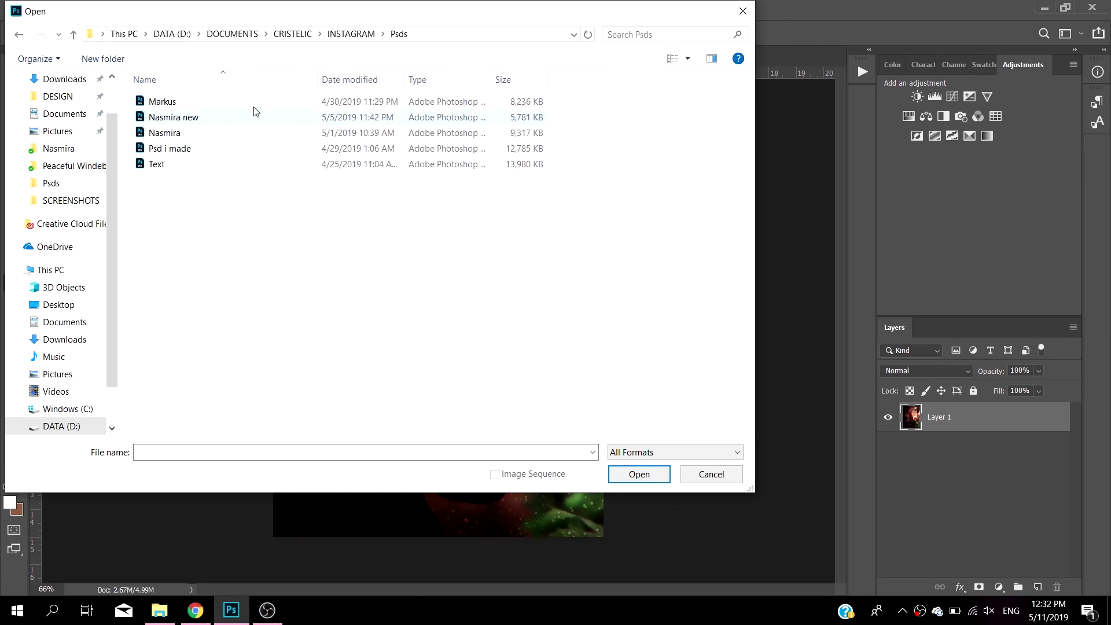
pyautogui.doubleClick(251, 116)
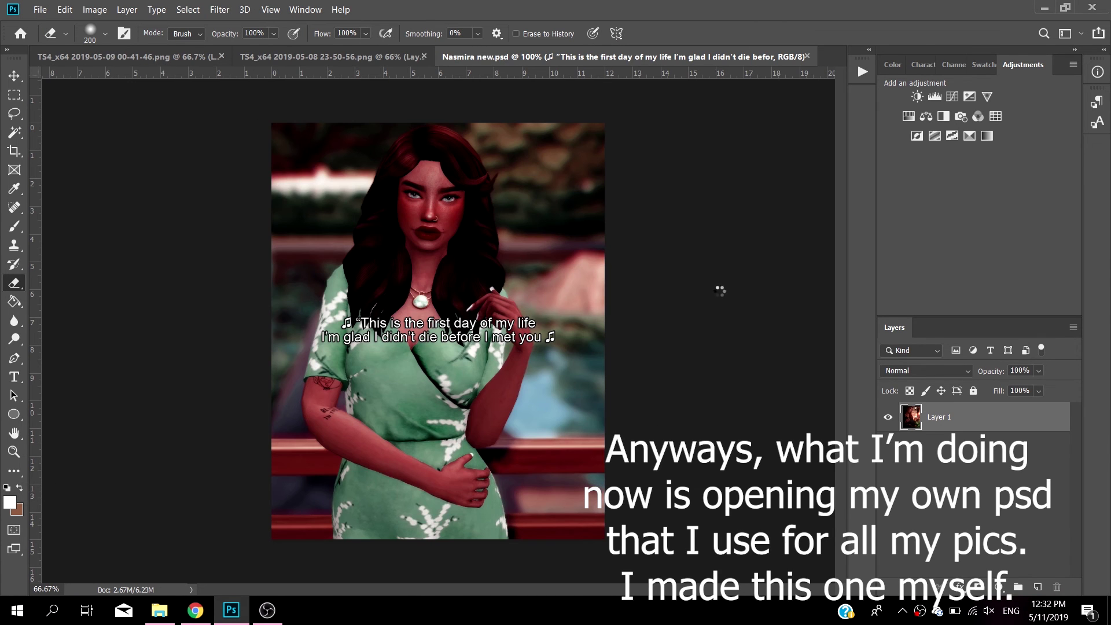
# Copy the New psd group into the portrait document above Layer 1 and flatten the image
pyautogui.moveTo(952, 487); pyautogui.dragTo(377, 243)
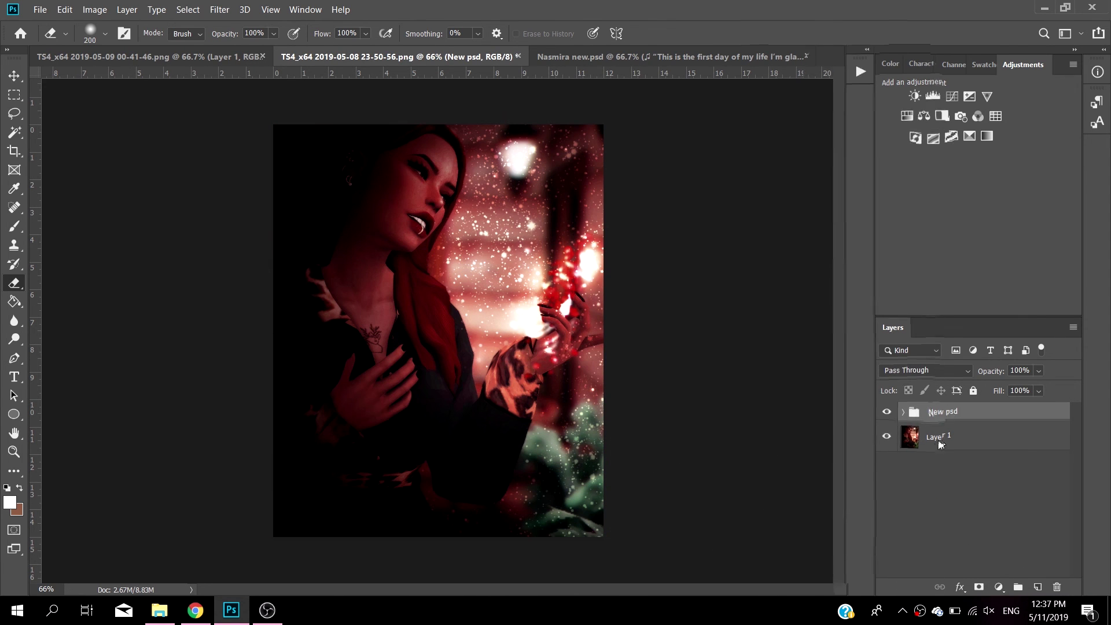
pyautogui.rightClick(938, 434)
pyautogui.click(810, 443)
# Choose the Sharpen tool with a soft brush of size 60 at 50% strength for the portrait's details
pyautogui.rightClick(17, 324)
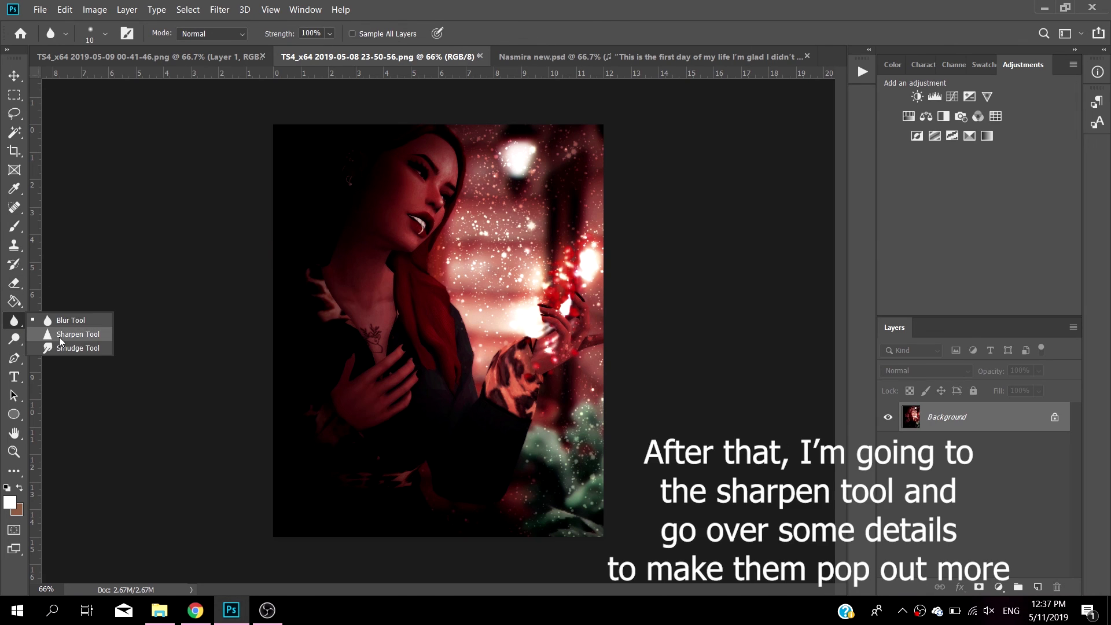
pyautogui.click(55, 333)
pyautogui.click(106, 33)
pyautogui.doubleClick(36, 148)
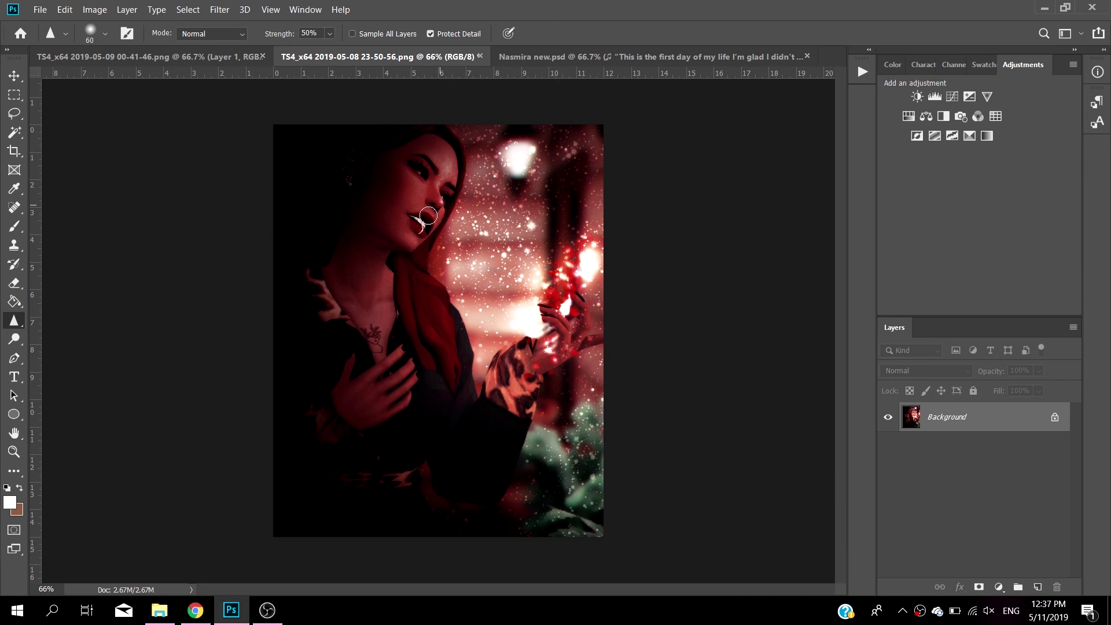
# Set up a Save for Web export as JPEG with the Internet Standard RGB (No Color Management) preview
pyautogui.click(40, 10)
pyautogui.moveTo(182, 198)
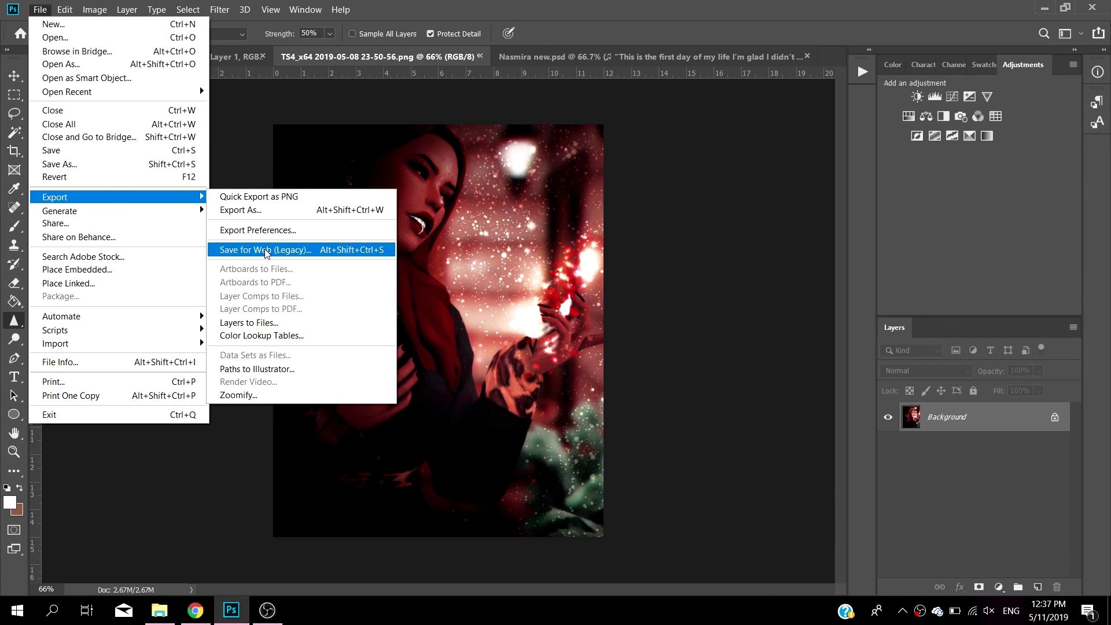
pyautogui.click(266, 250)
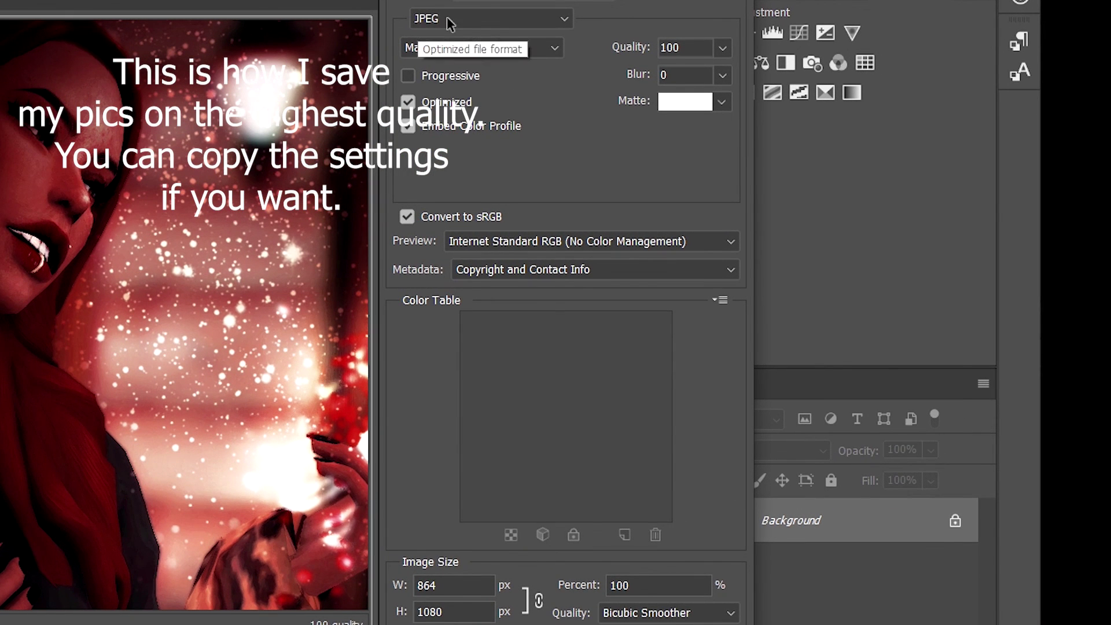
pyautogui.click(448, 21)
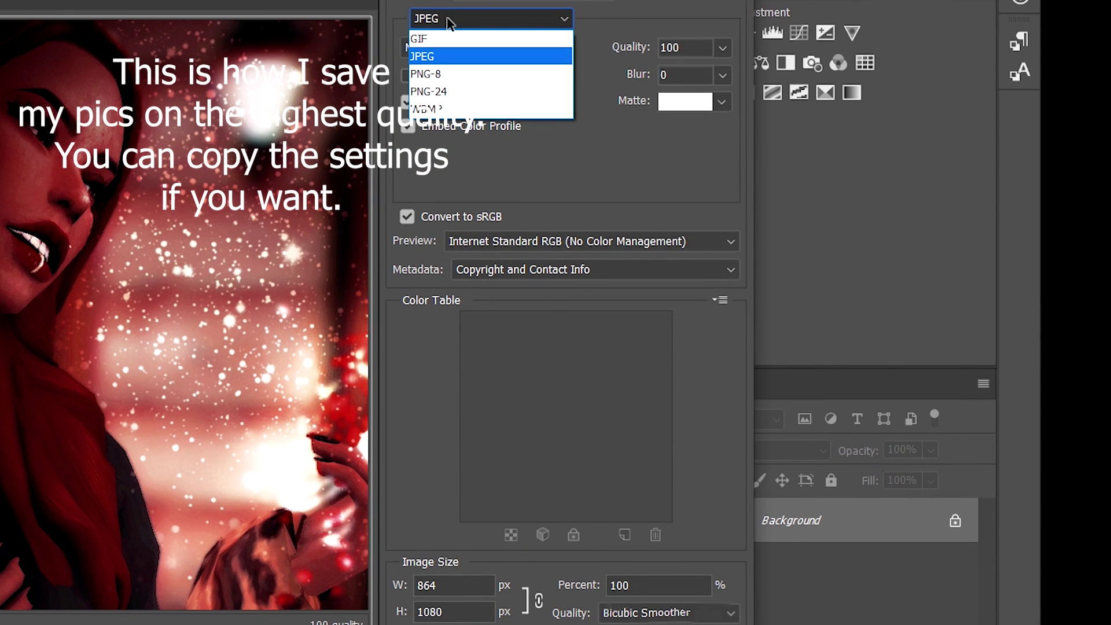
pyautogui.click(435, 59)
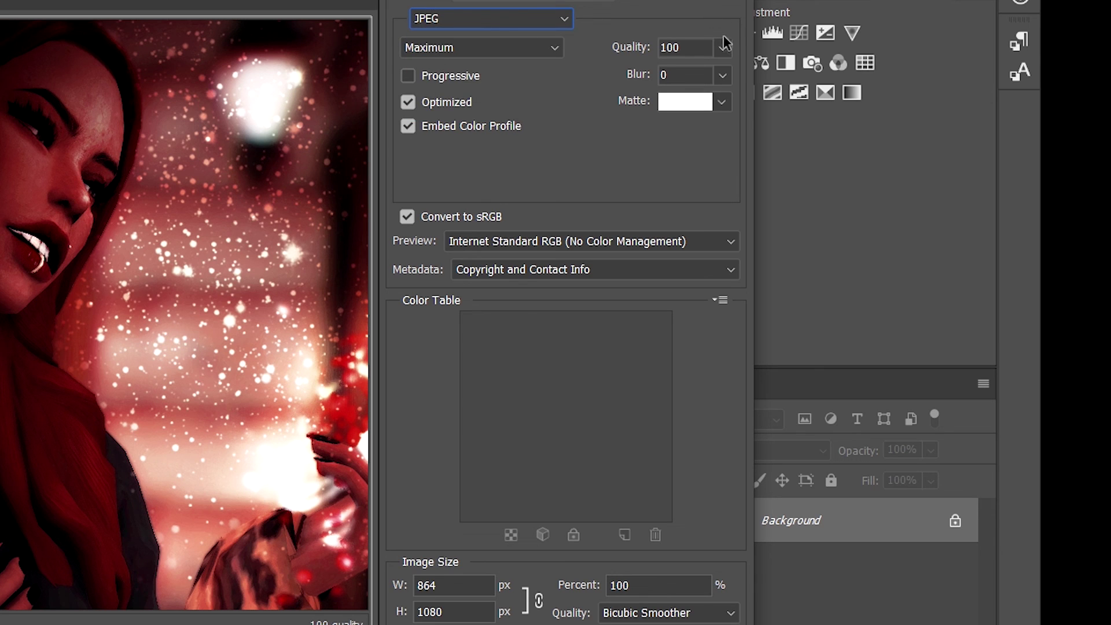
pyautogui.click(731, 242)
pyautogui.click(564, 295)
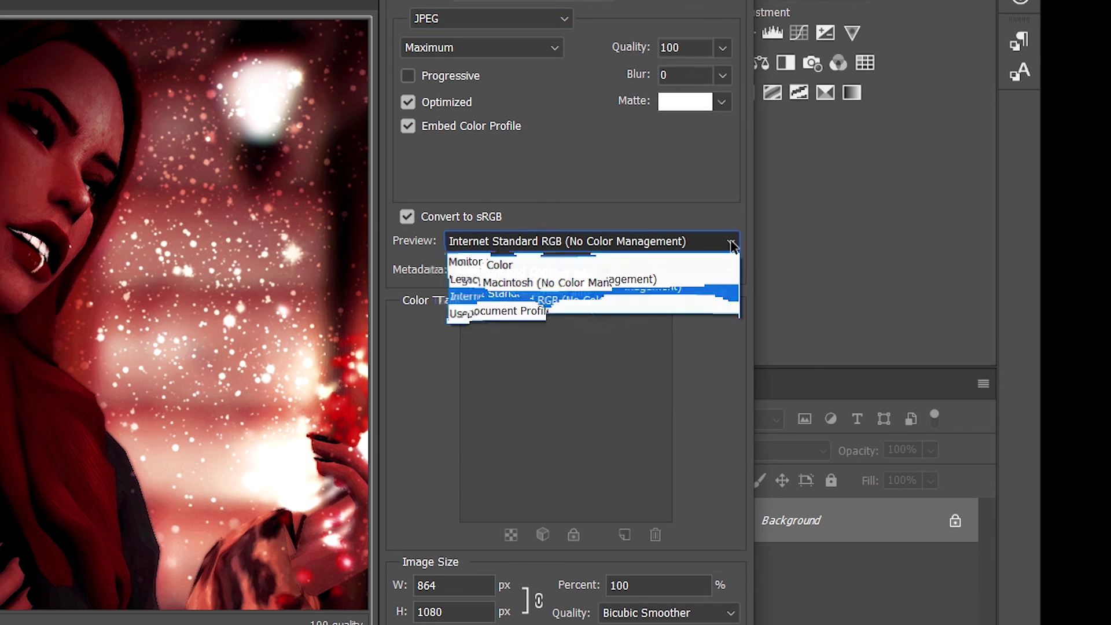
# Save the exported image as edit-tutorial.jpg in the Nasmira folder, replacing the existing file
pyautogui.click(679, 556)
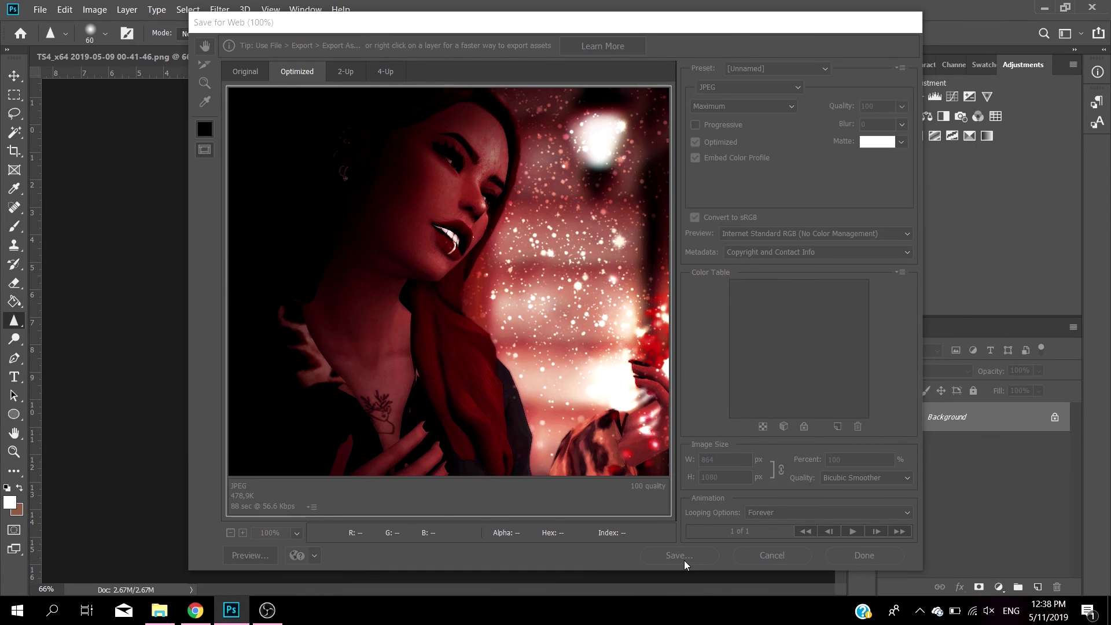
pyautogui.click(309, 344)
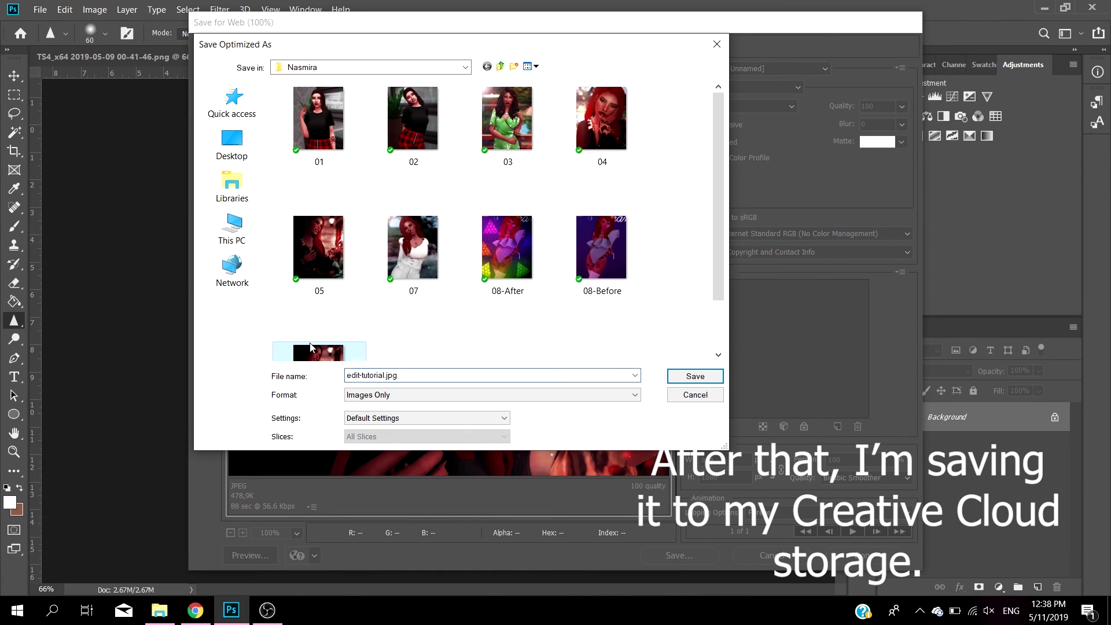
pyautogui.click(449, 375)
pyautogui.press('BackSpace')
pyautogui.press('BackSpace')
pyautogui.press('BackSpace')
pyautogui.press('BackSpace')
pyautogui.press('BackSpace')
pyautogui.press('BackSpace')
pyautogui.press('BackSpace')
pyautogui.press('BackSpace')
pyautogui.press('BackSpace')
pyautogui.press('BackSpace')
pyautogui.press('BackSpace')
pyautogui.press('BackSpace')
pyautogui.press('BackSpace')
pyautogui.press('BackSpace')
pyautogui.press('BackSpace')
pyautogui.press('BackSpace')
pyautogui.press('BackSpace')
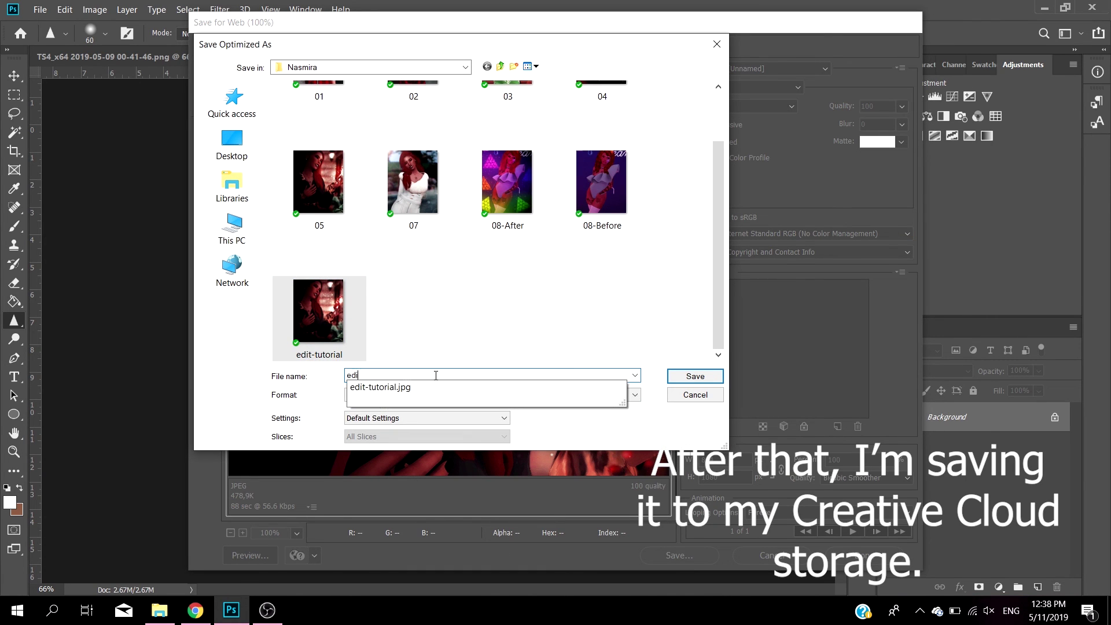
pyautogui.doubleClick(340, 330)
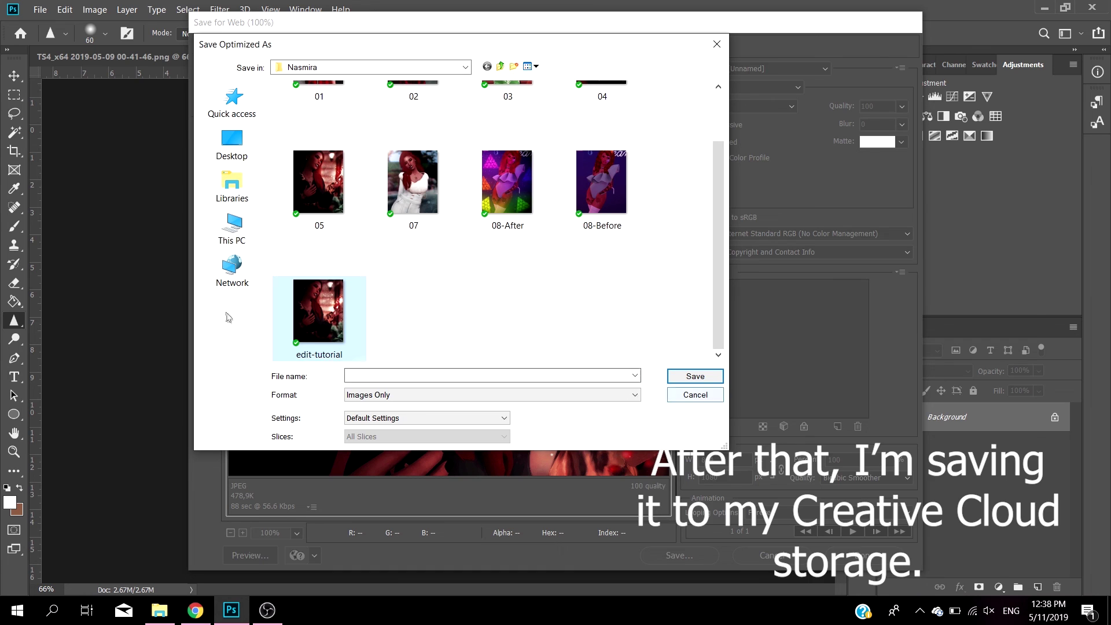
pyautogui.click(642, 319)
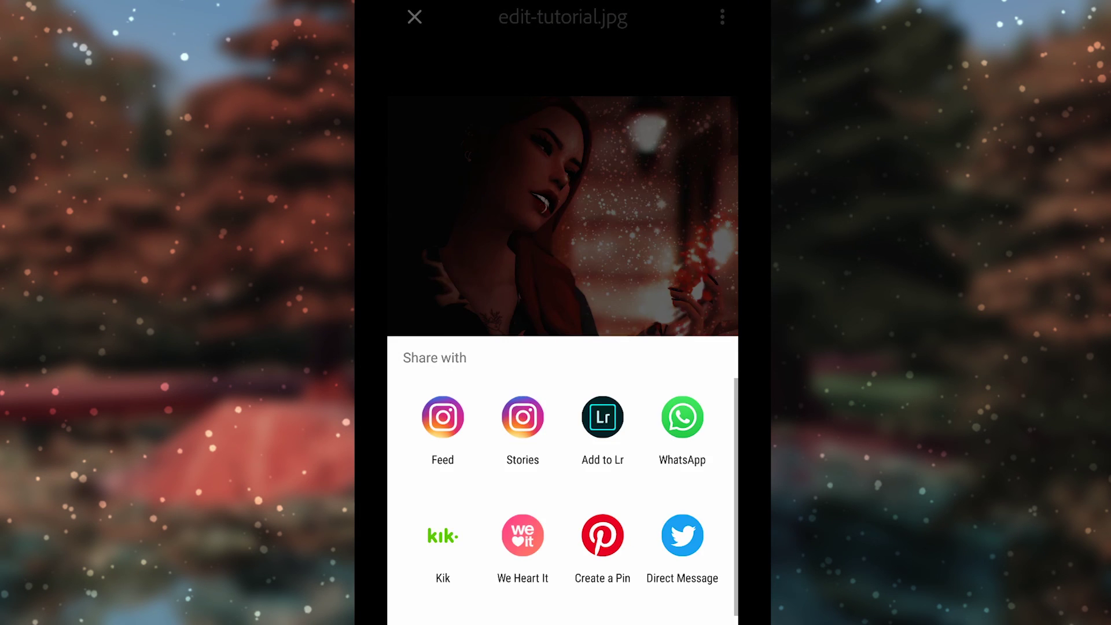
# Share edit-tutorial.jpg on the phone to Lightroom and switch to the Lightroom app from the EDIT folder
pyautogui.click(602, 307)
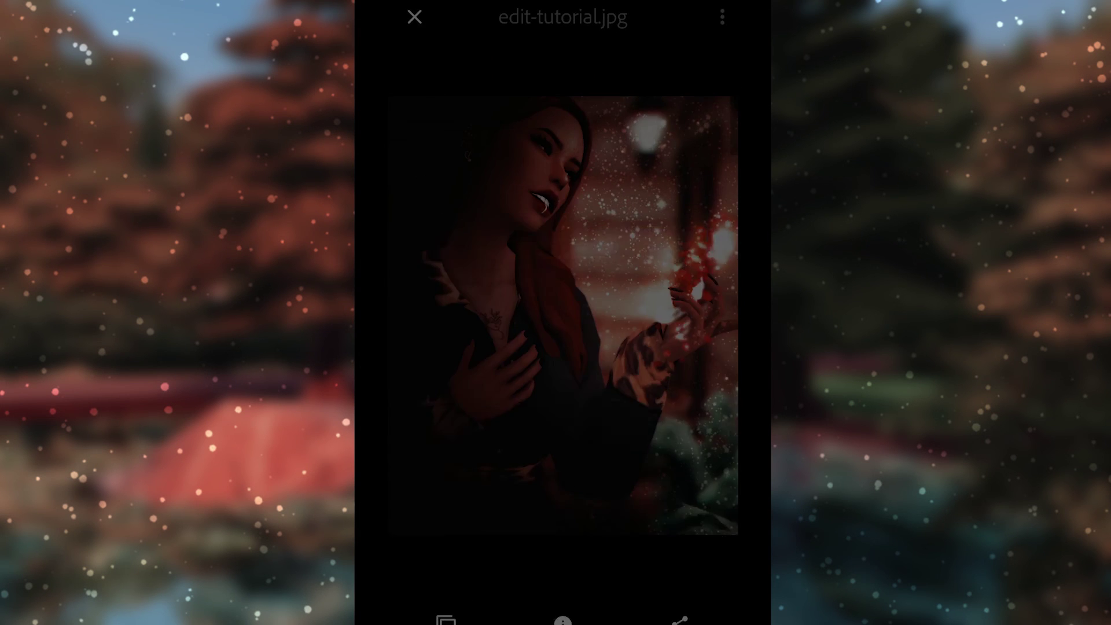
pyautogui.press('super')
pyautogui.click(679, 282)
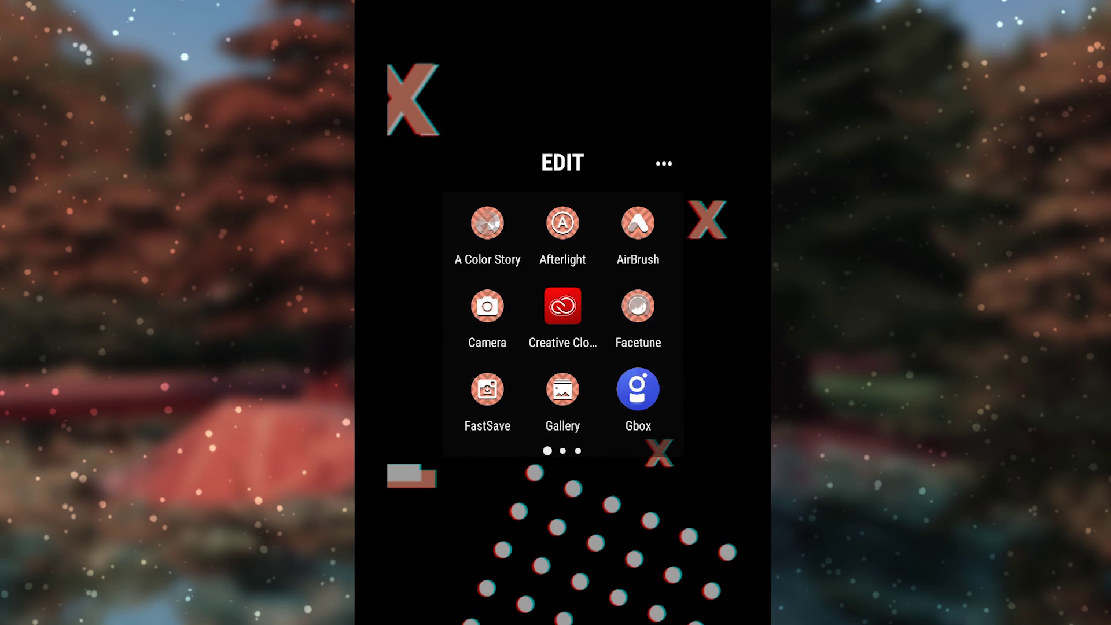
pyautogui.moveTo(648, 313); pyautogui.dragTo(474, 312)
pyautogui.click(488, 305)
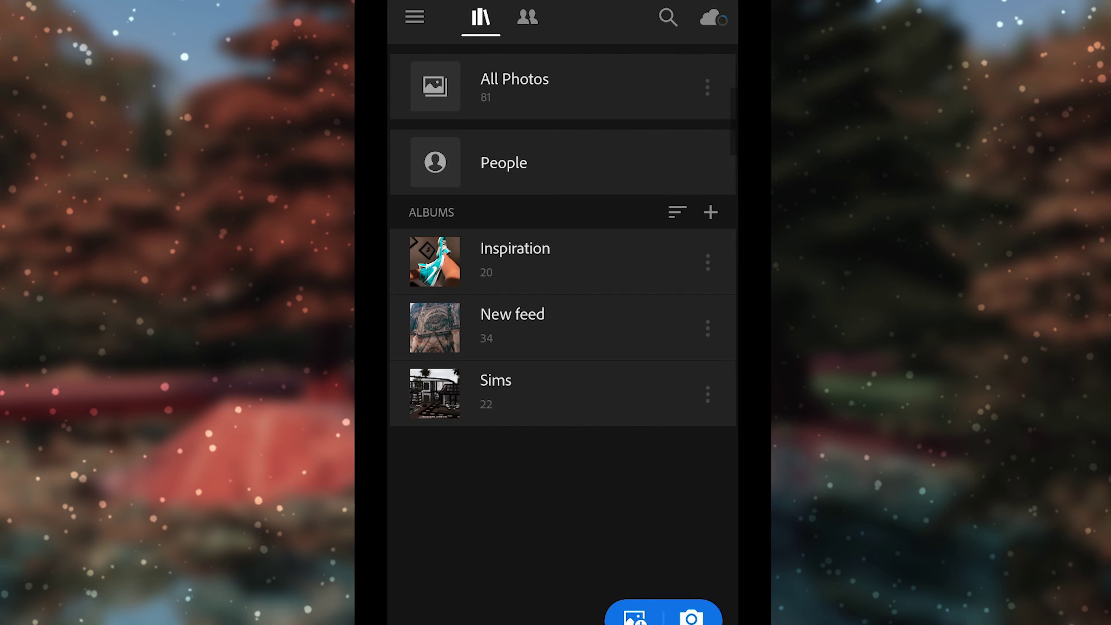
# Select the new portrait in All Photos and add it to the Sims album
pyautogui.click(514, 85)
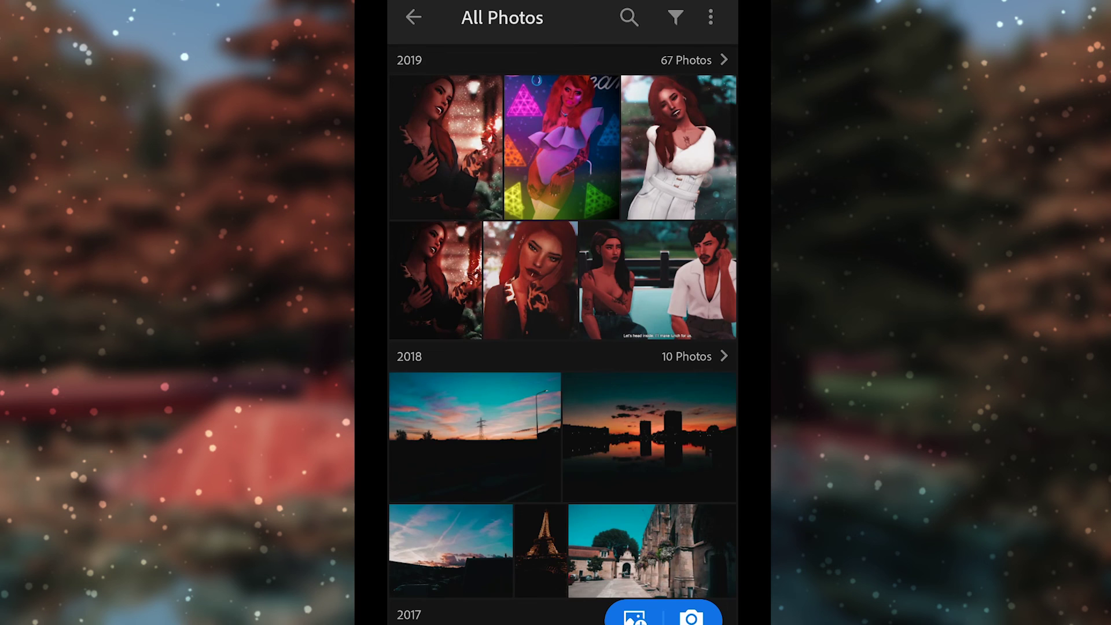
pyautogui.click(445, 148)
pyautogui.click(411, 17)
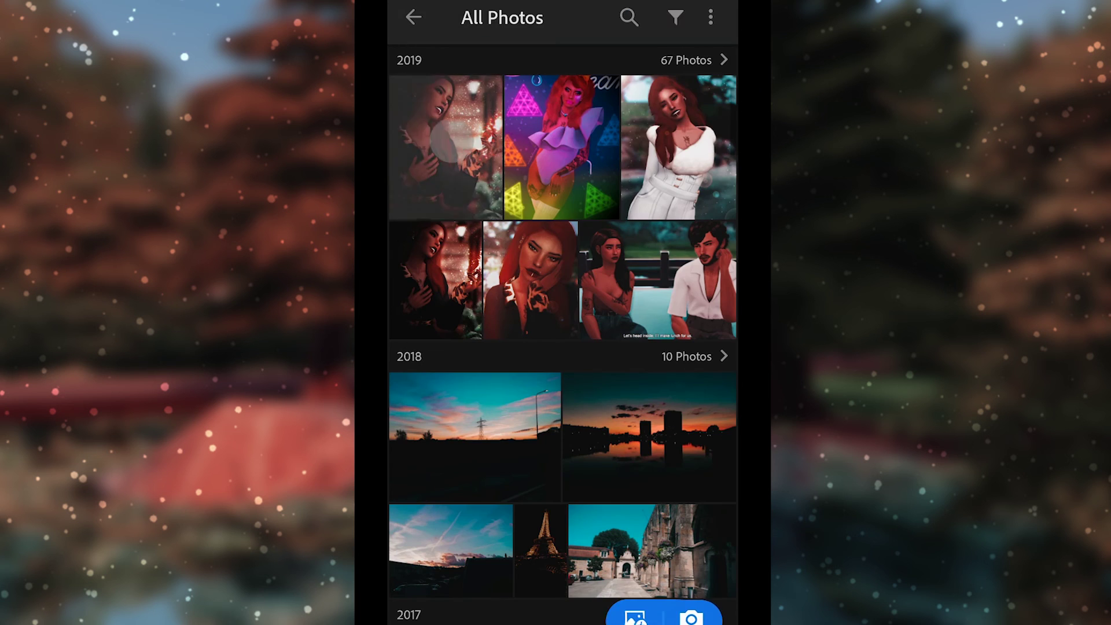
pyautogui.click(446, 148)
pyautogui.click(710, 17)
pyautogui.click(590, 152)
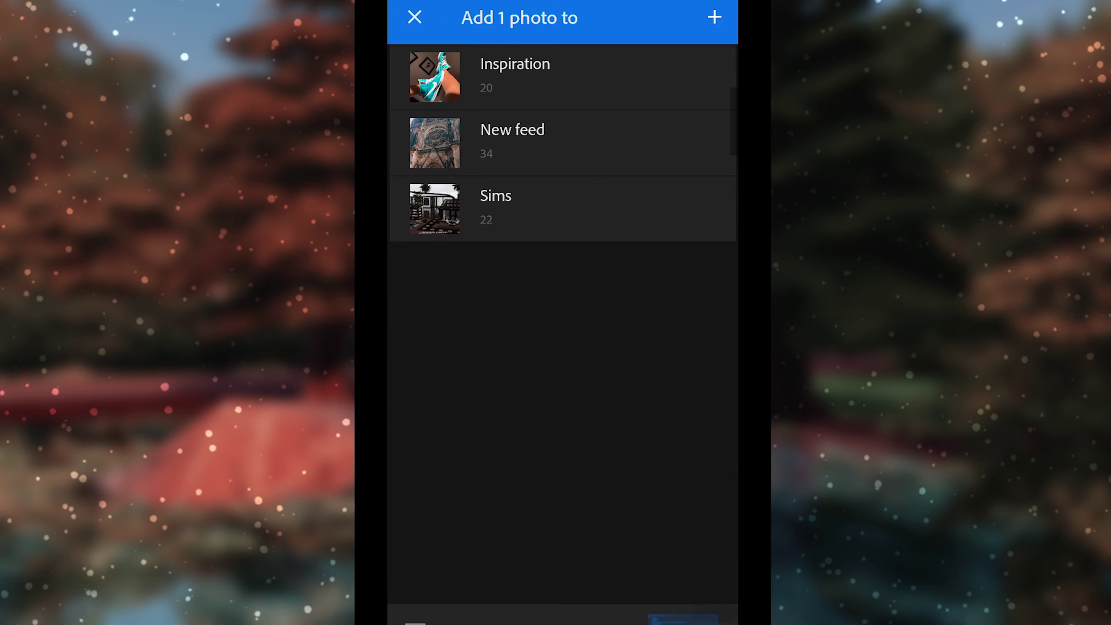
pyautogui.click(495, 207)
pyautogui.click(412, 16)
# Open the portrait from the Sims album and apply the Nasmira 03 preset from the Sims preset group
pyautogui.click(496, 379)
pyautogui.click(446, 99)
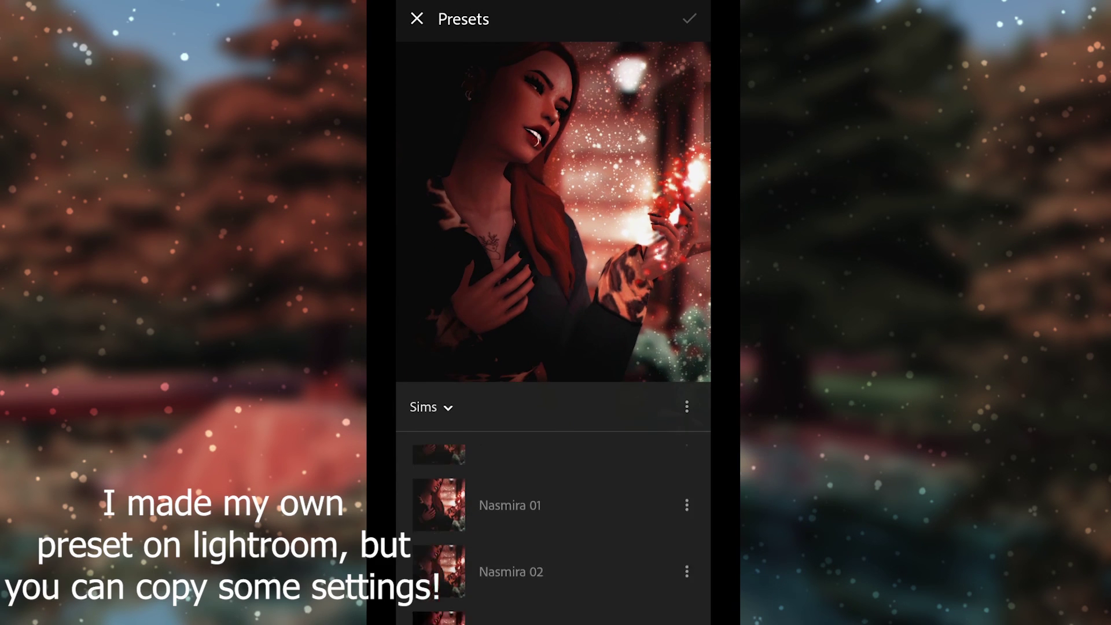
pyautogui.scroll(-2, 552, 520)
pyautogui.click(511, 599)
pyautogui.scroll(2, 553, 521)
pyautogui.click(511, 595)
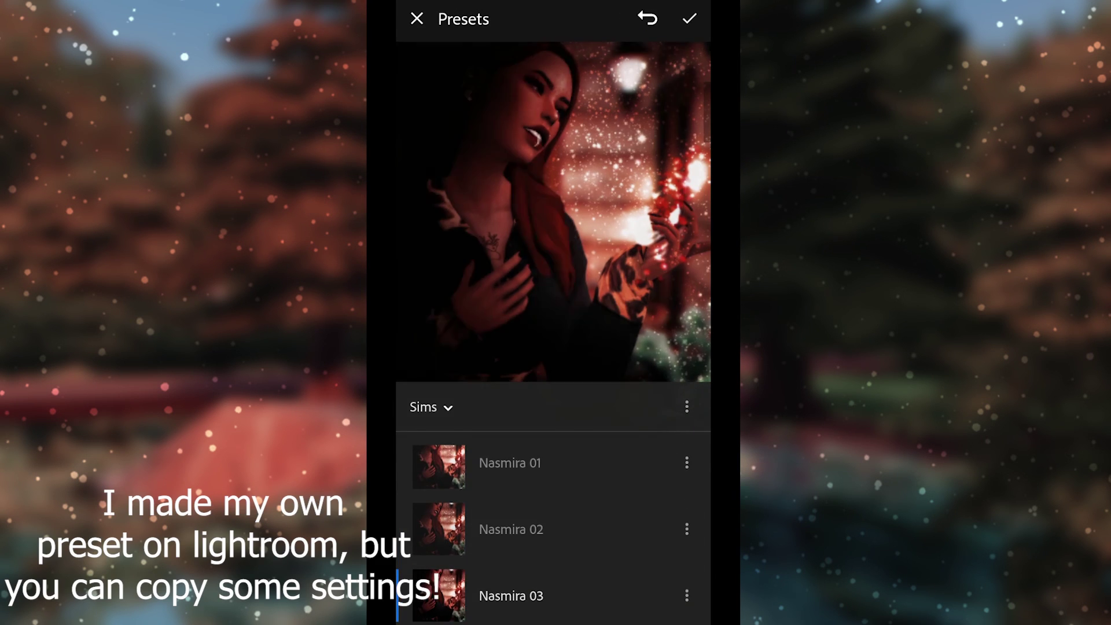
pyautogui.click(688, 19)
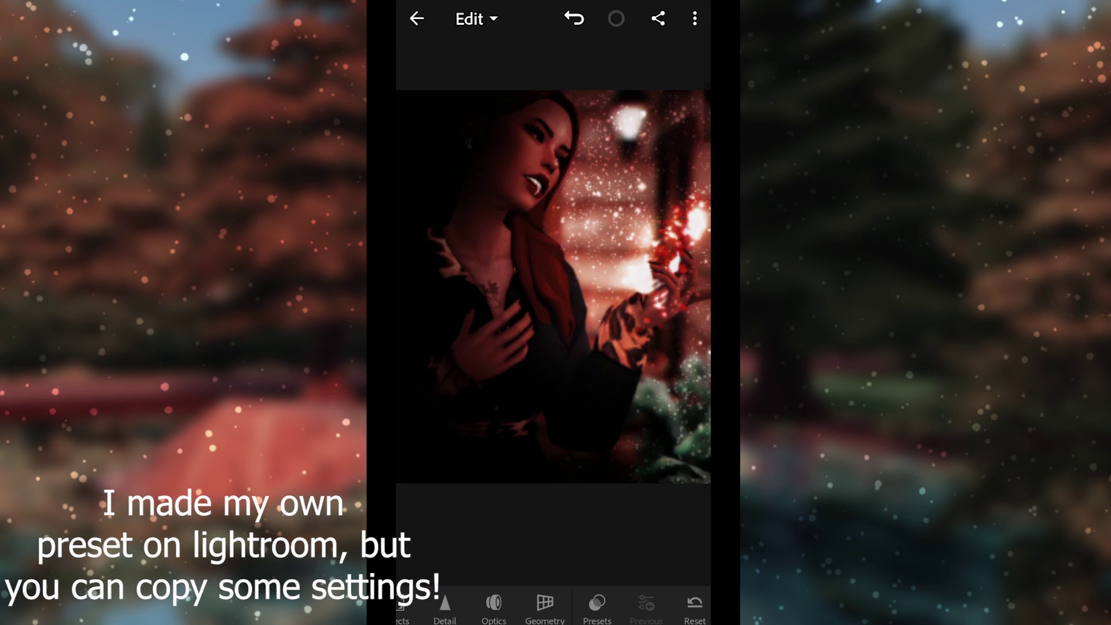
# Review the Detail and Light slider settings that the preset applied to the portrait
pyautogui.moveTo(463, 607); pyautogui.dragTo(586, 607)
pyautogui.click(581, 606)
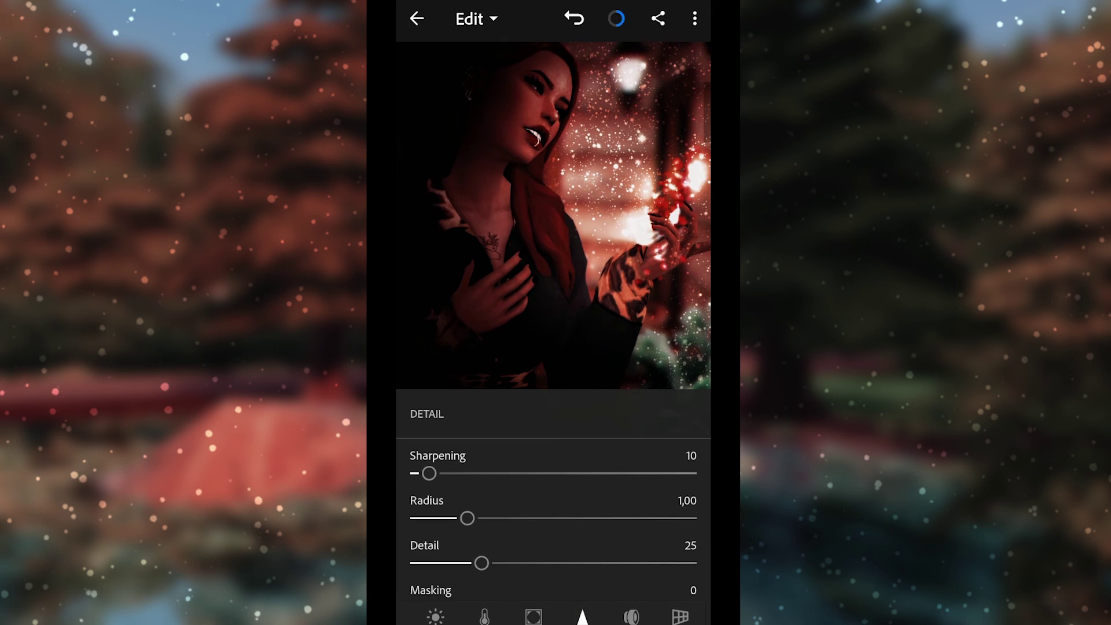
pyautogui.scroll(-3, 553, 509)
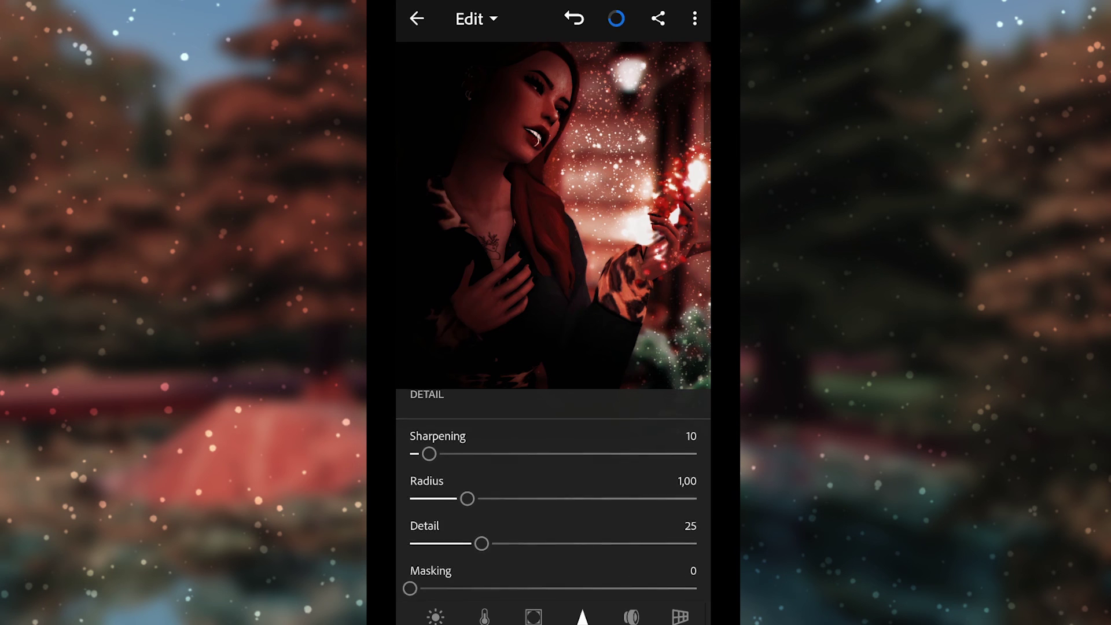
pyautogui.scroll(3, 551, 499)
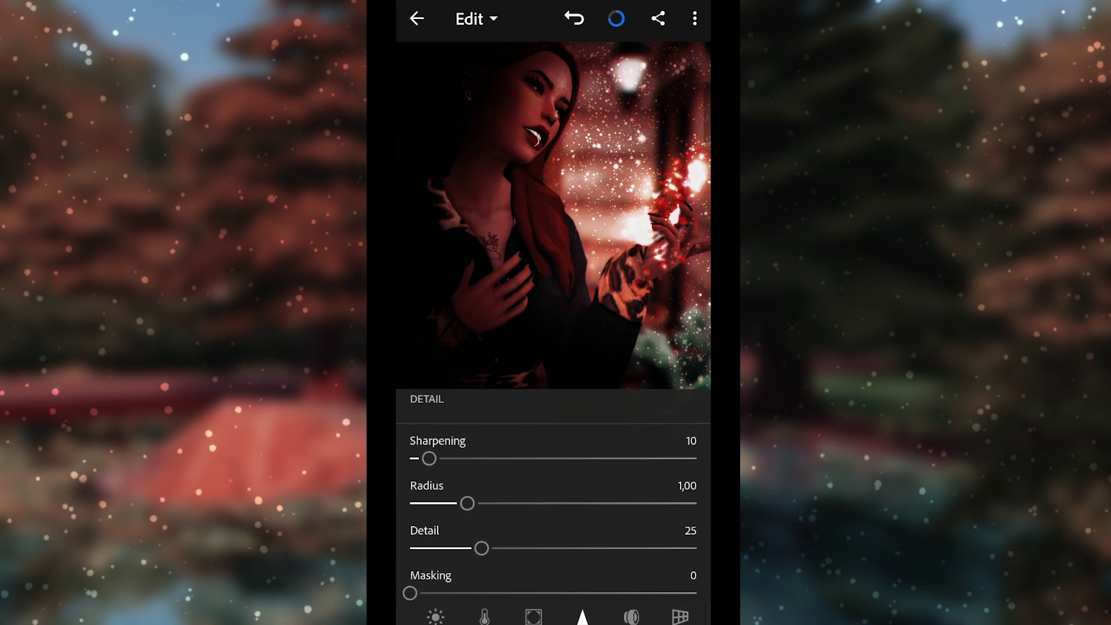
pyautogui.click(582, 616)
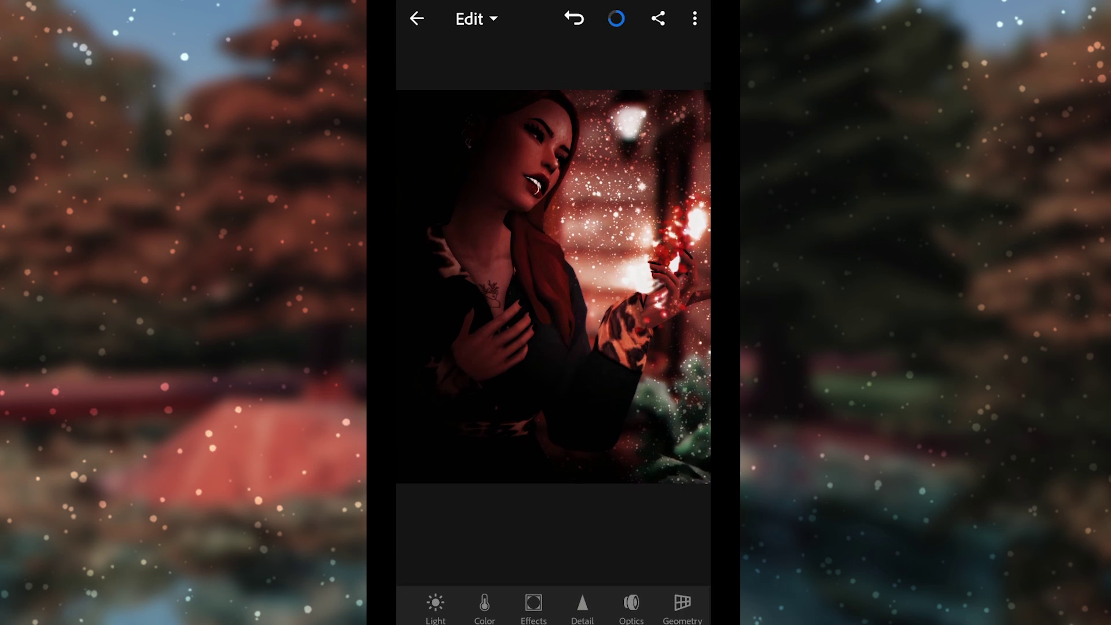
pyautogui.moveTo(440, 605); pyautogui.dragTo(677, 604)
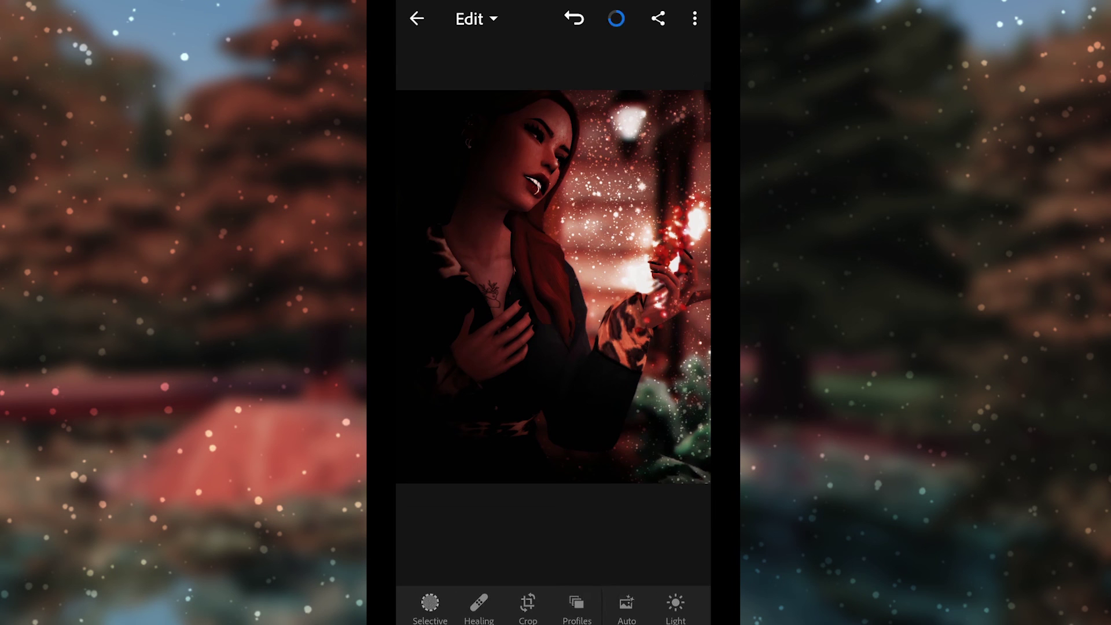
pyautogui.click(673, 613)
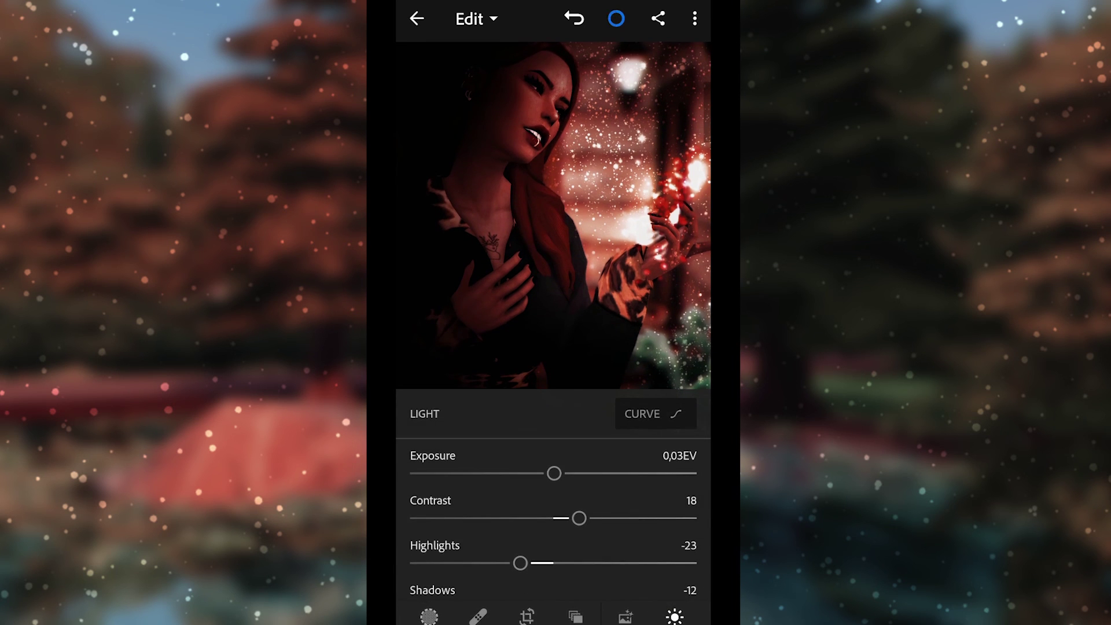
pyautogui.scroll(-2, 553, 491)
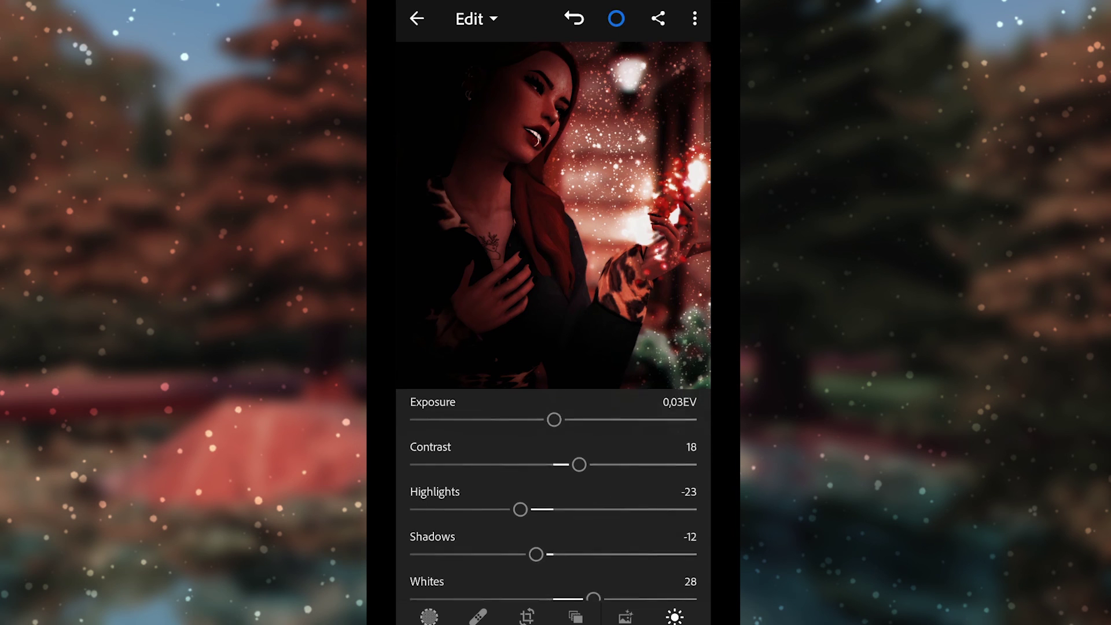
pyautogui.scroll(-3, 552, 492)
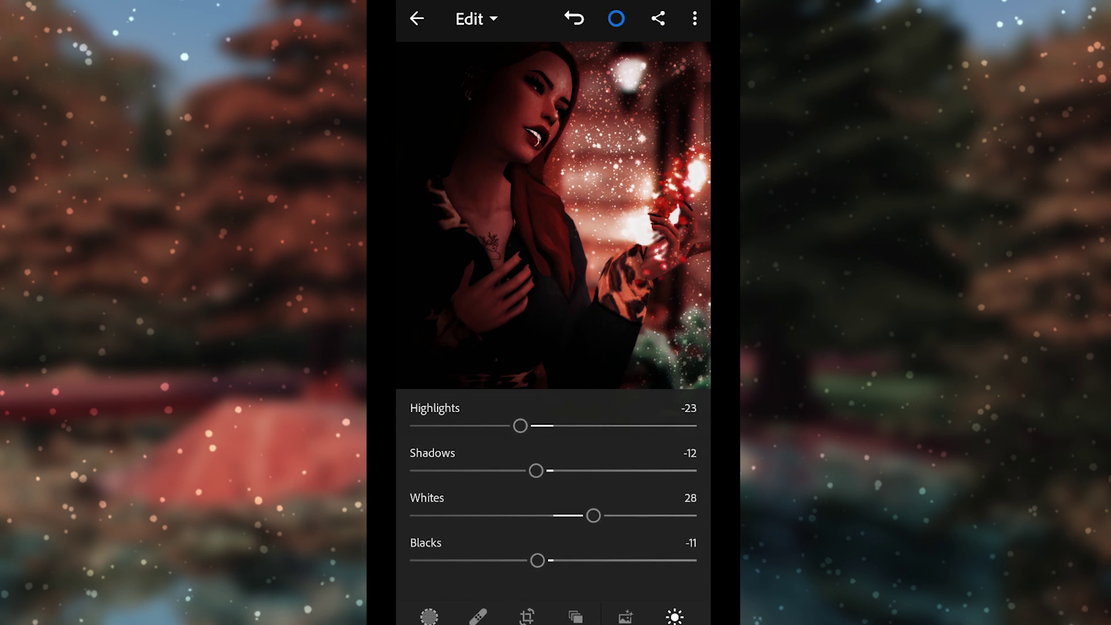
pyautogui.click(674, 616)
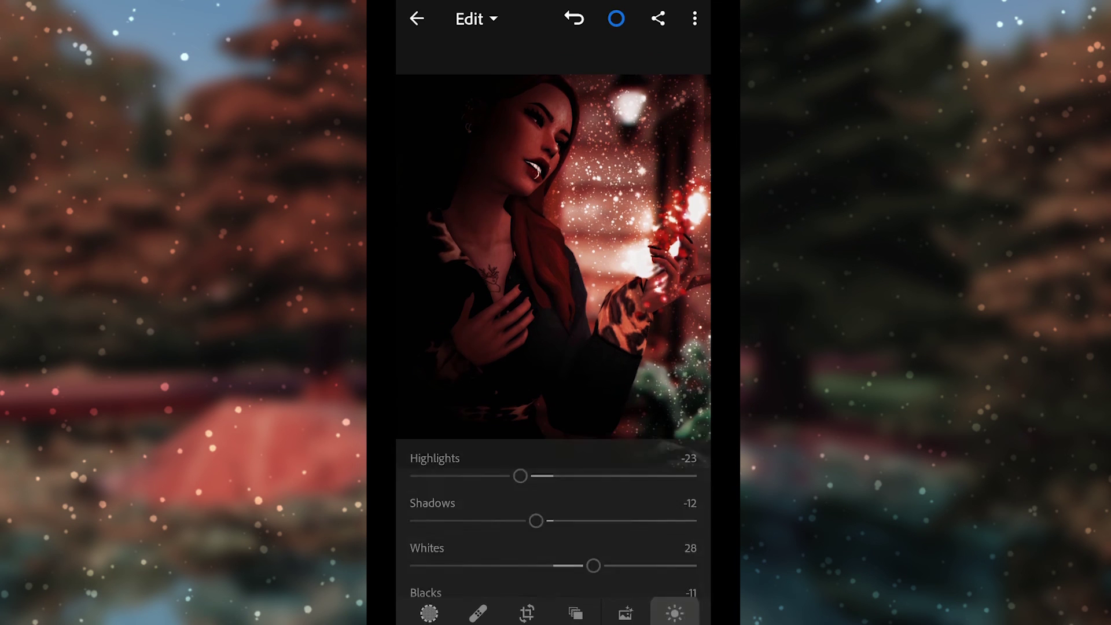
# Save the edited portrait to the device at the highest available quality
pyautogui.click(694, 19)
pyautogui.click(590, 337)
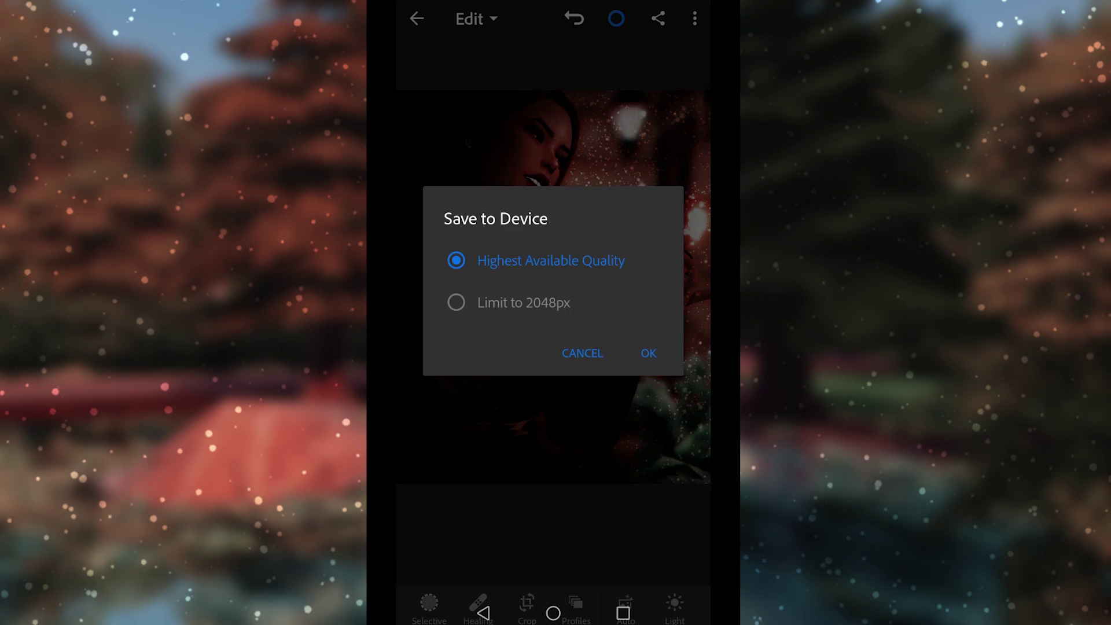
pyautogui.click(648, 352)
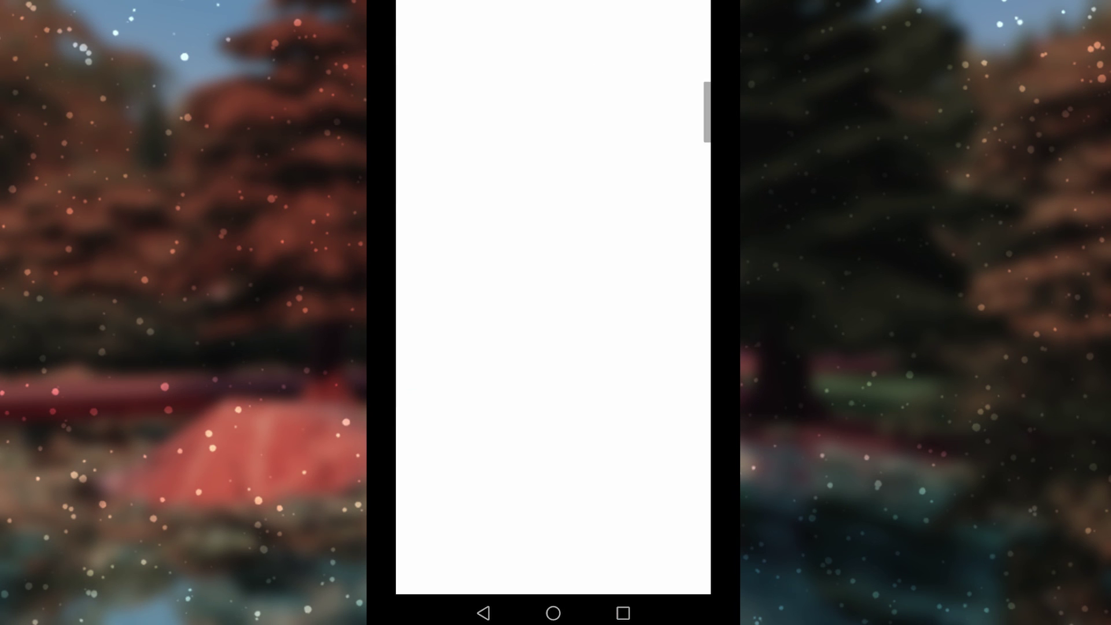
# Switch to the phone's web browser and open the waifu2x.booru.pics image resizer site
pyautogui.click(521, 19)
pyautogui.write('waif')
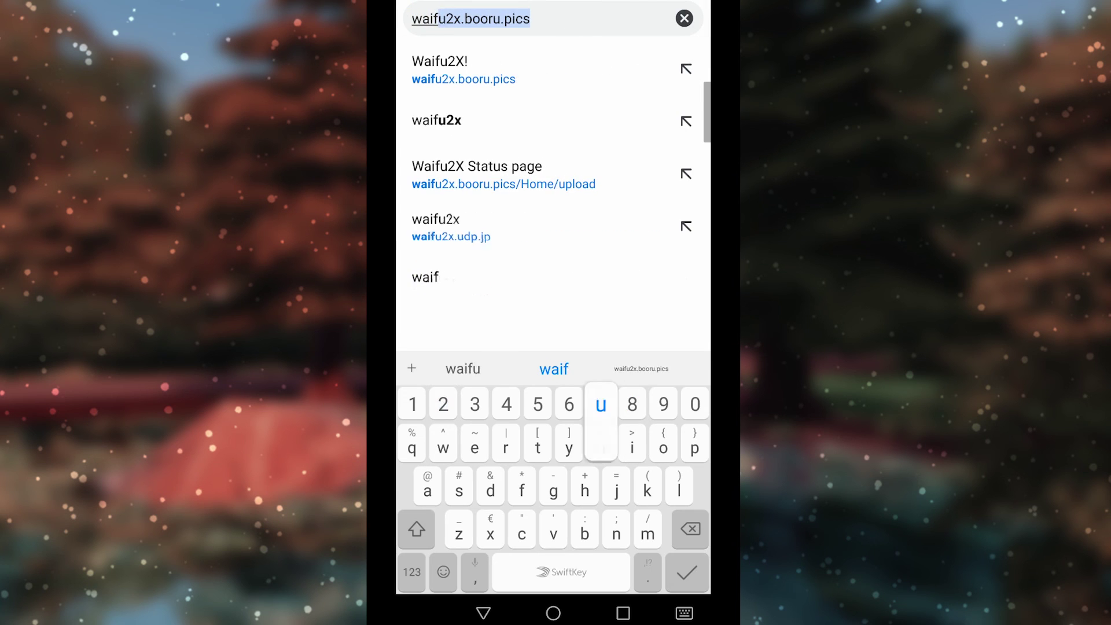
pyautogui.write('u2')
pyautogui.press('Return')
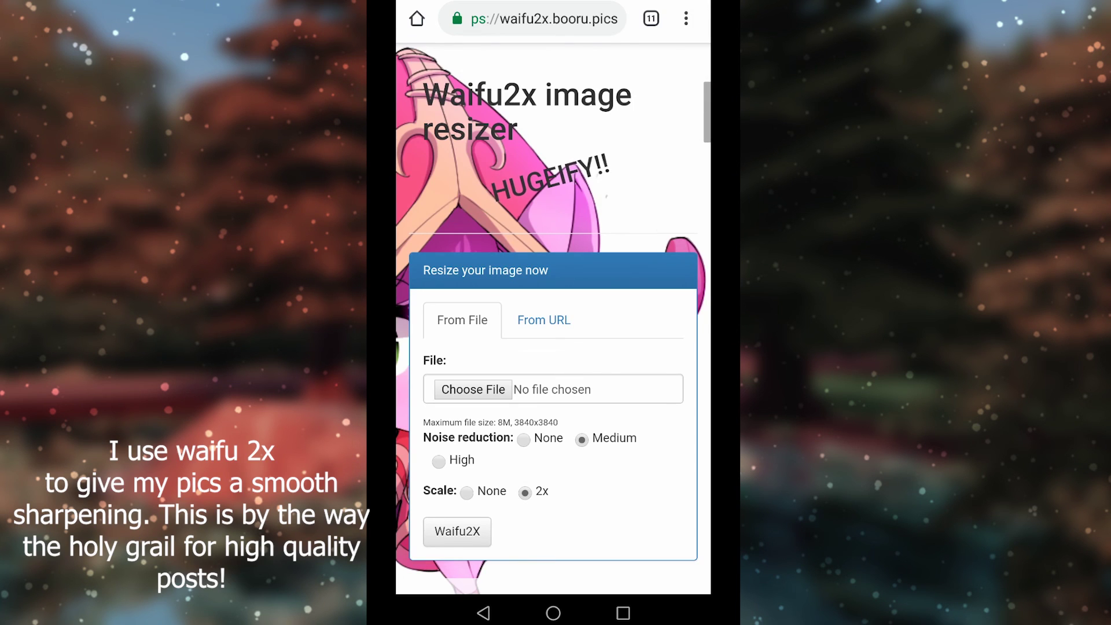
# Choose the exported portrait from the AdobeLightroom folder as the file to resize
pyautogui.click(474, 389)
pyautogui.click(446, 483)
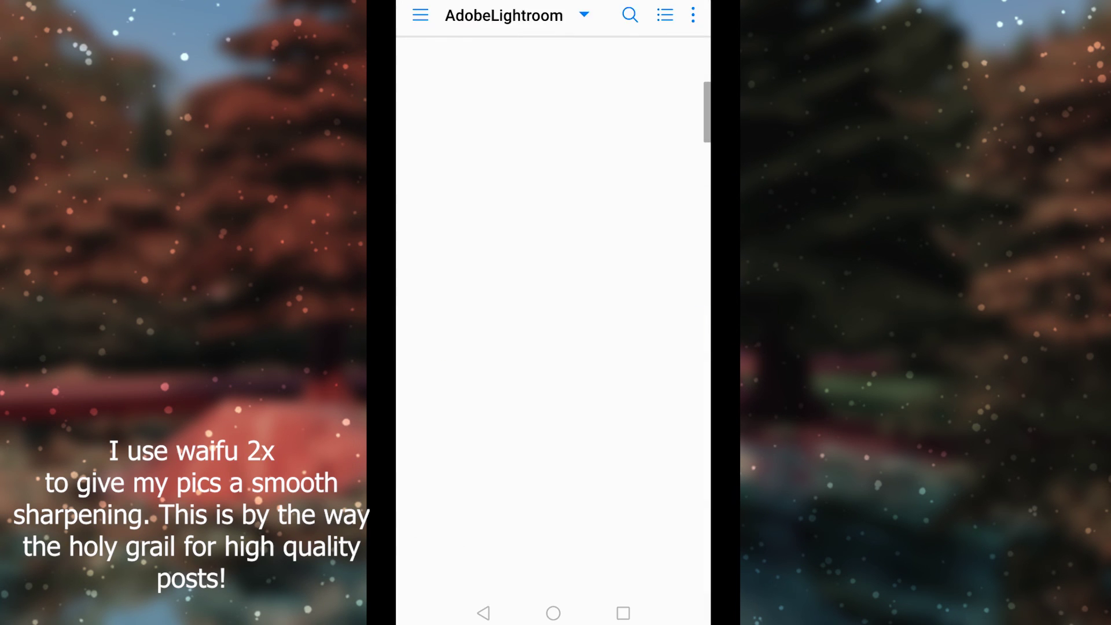
pyautogui.click(475, 116)
# Set noise reduction to High, process the portrait with Waifu2X at 2x scale, and open the finished image
pyautogui.scroll(-2, 553, 347)
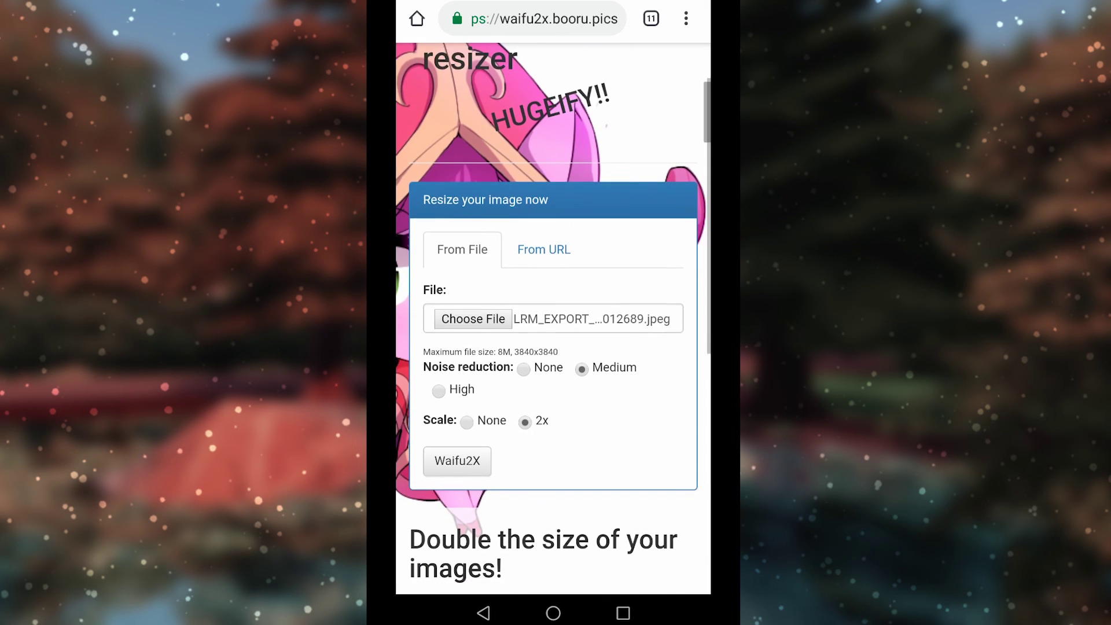
pyautogui.click(438, 355)
pyautogui.click(457, 425)
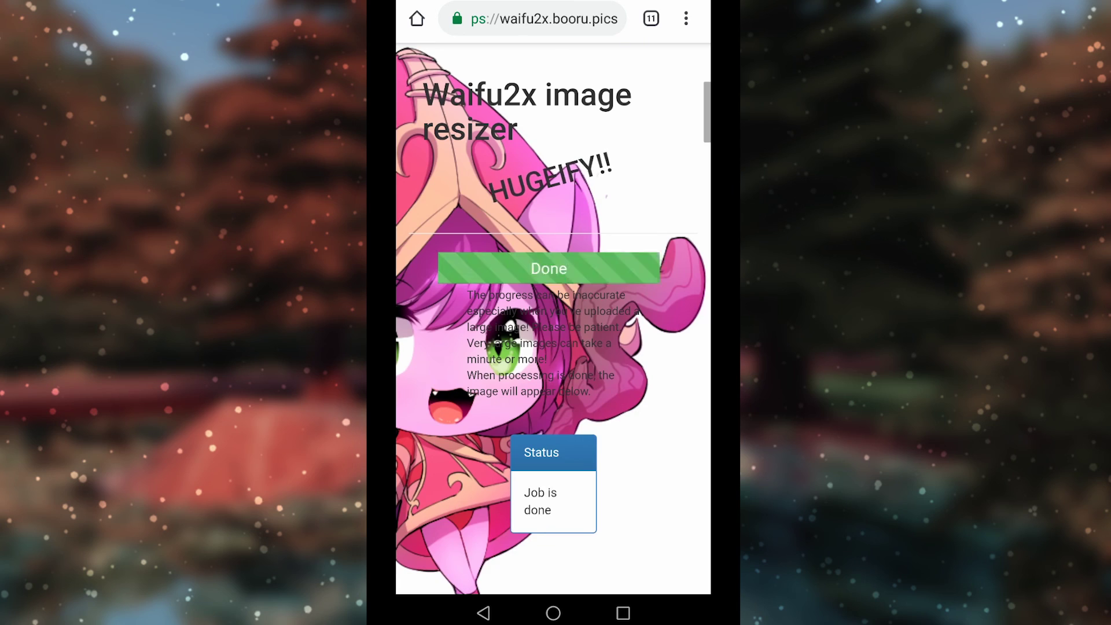
pyautogui.click(545, 265)
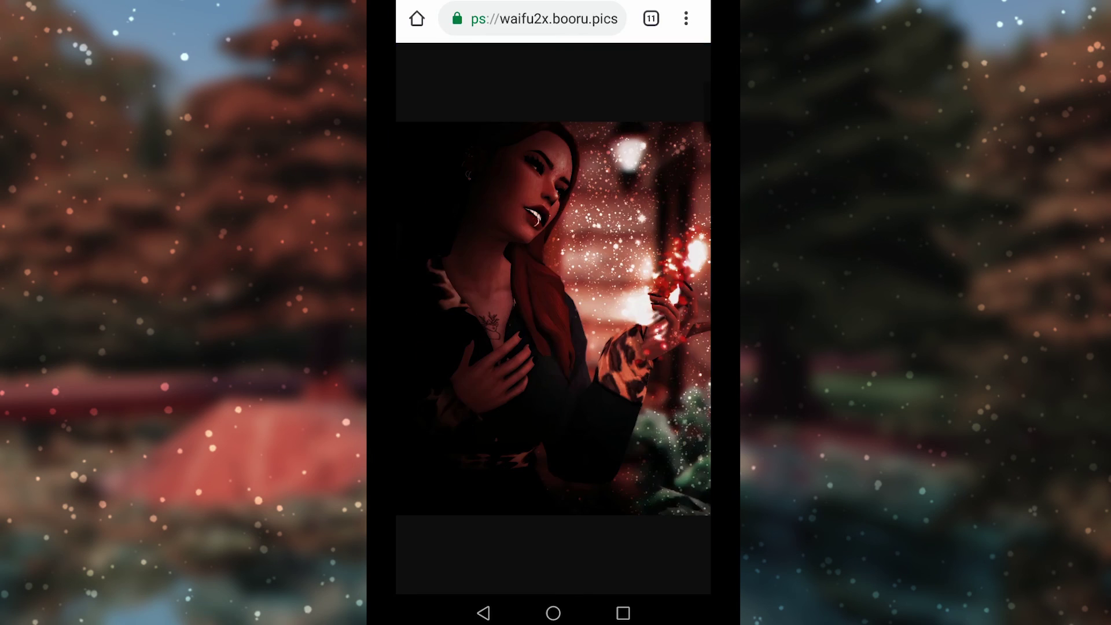